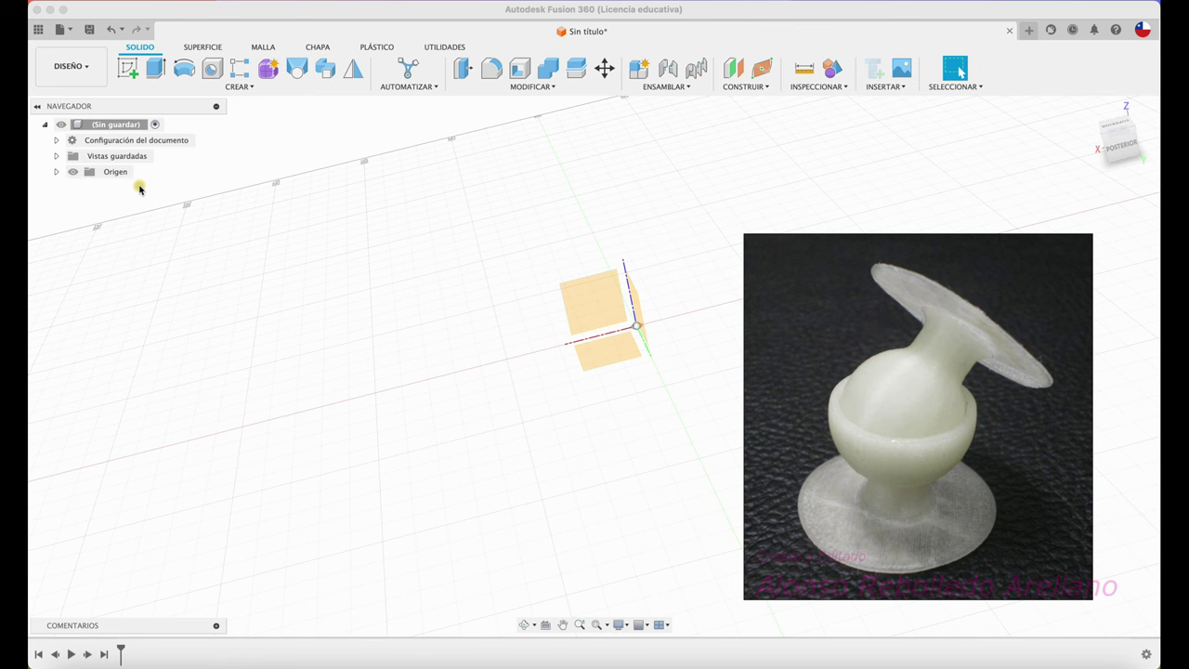
Orbit the view, then start a new component and cancel it without creating it
middle_click_drag(311, 273, 420, 177, "shift")
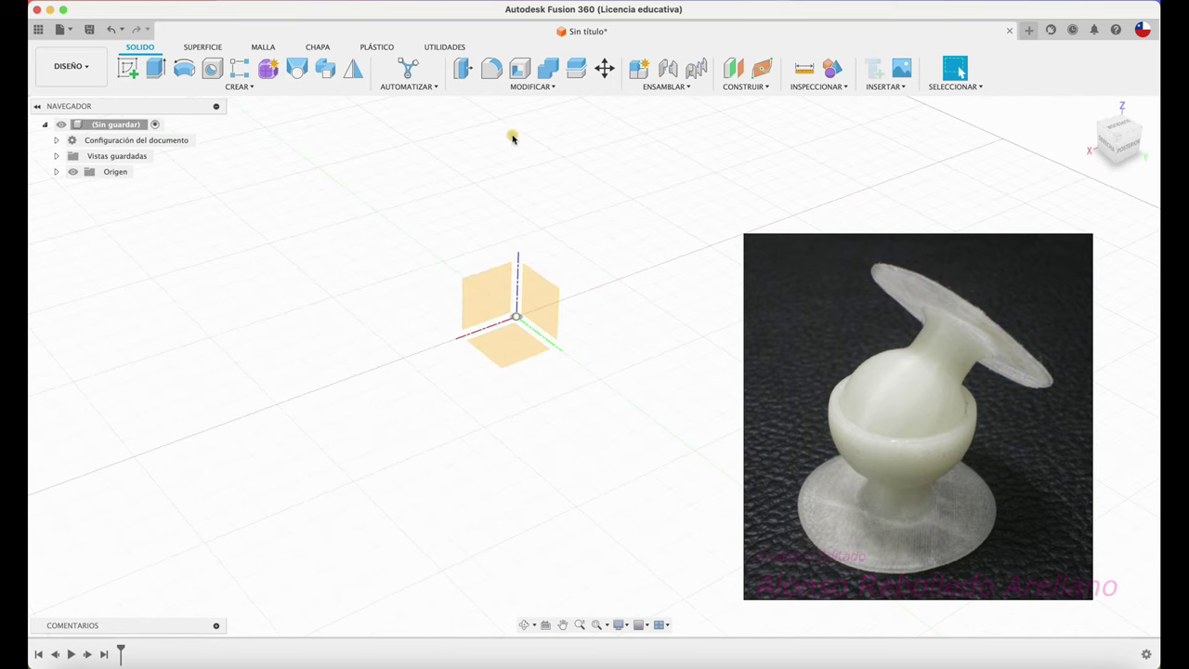
left_click(640, 71)
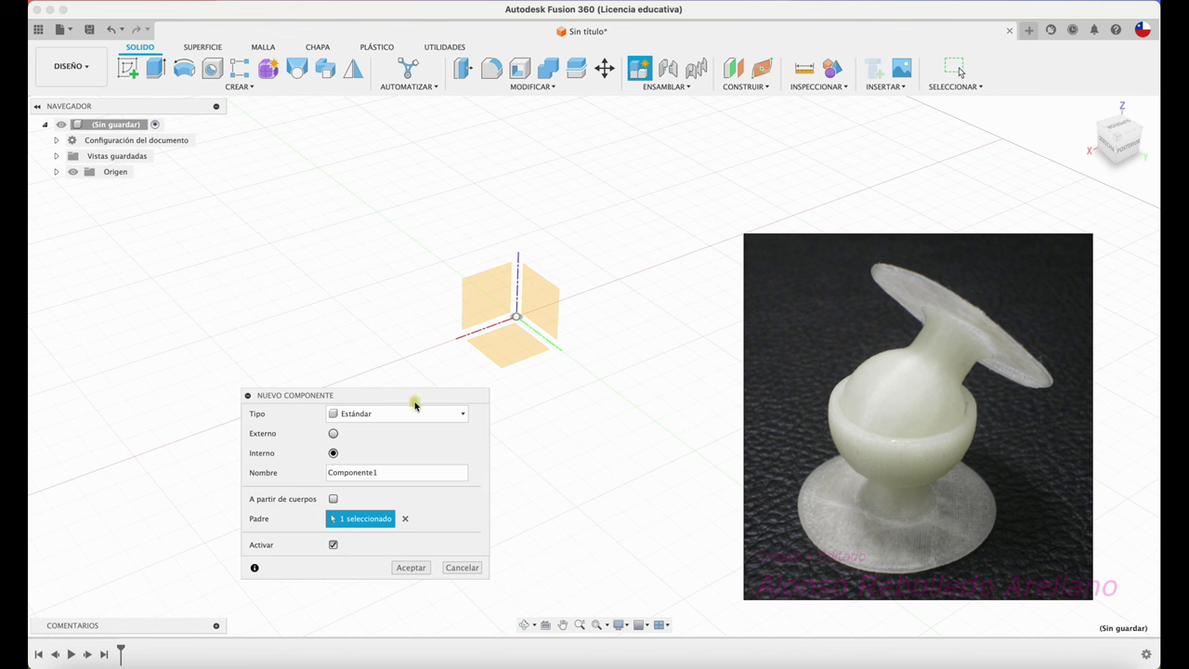
left_click(462, 568)
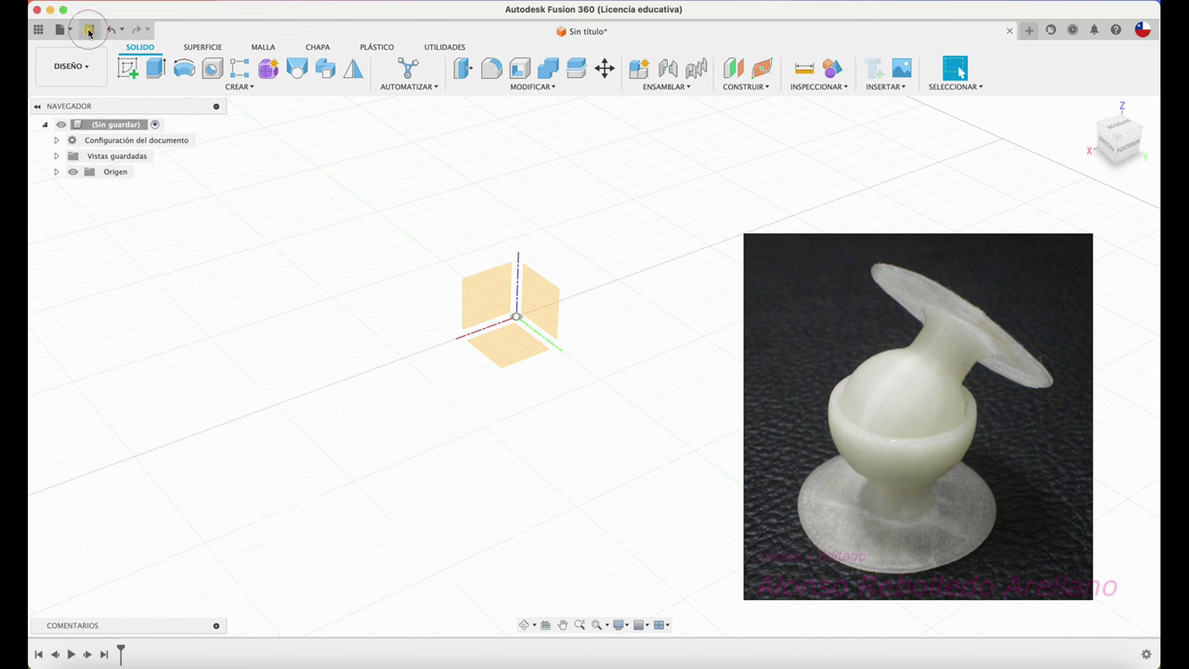
Save the design as 'ENSAMBLE DE BOLA' in the MECANICA project
left_click(89, 29)
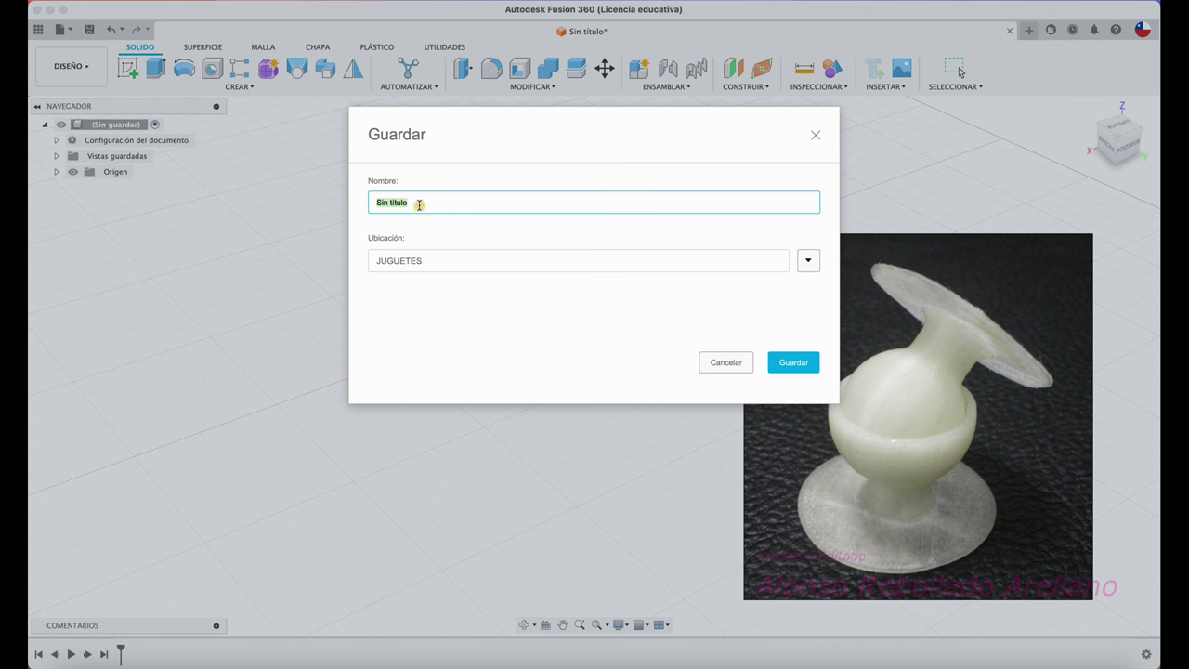
type("ENSAMBle de ")
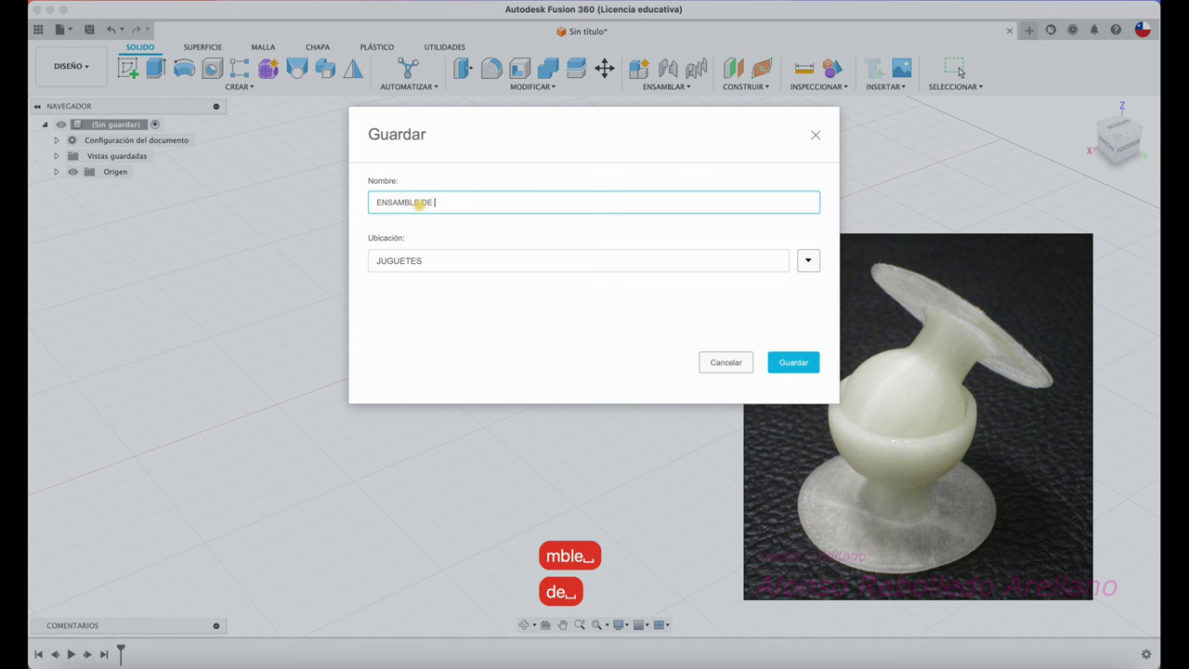
type("bola")
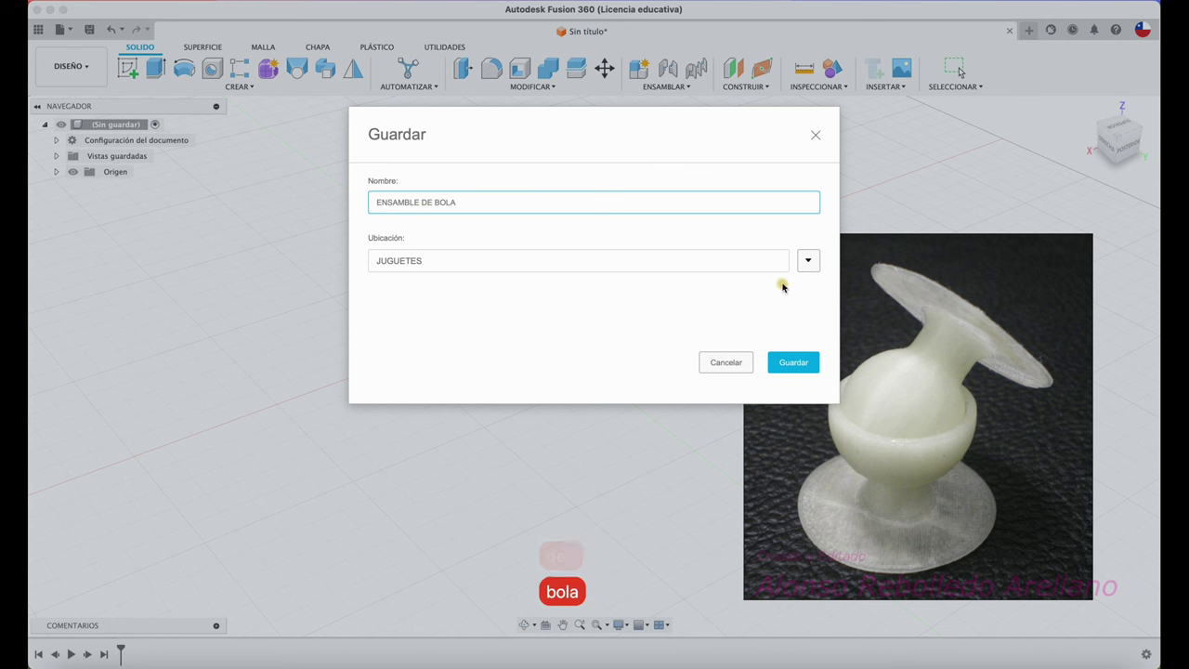
left_click(808, 260)
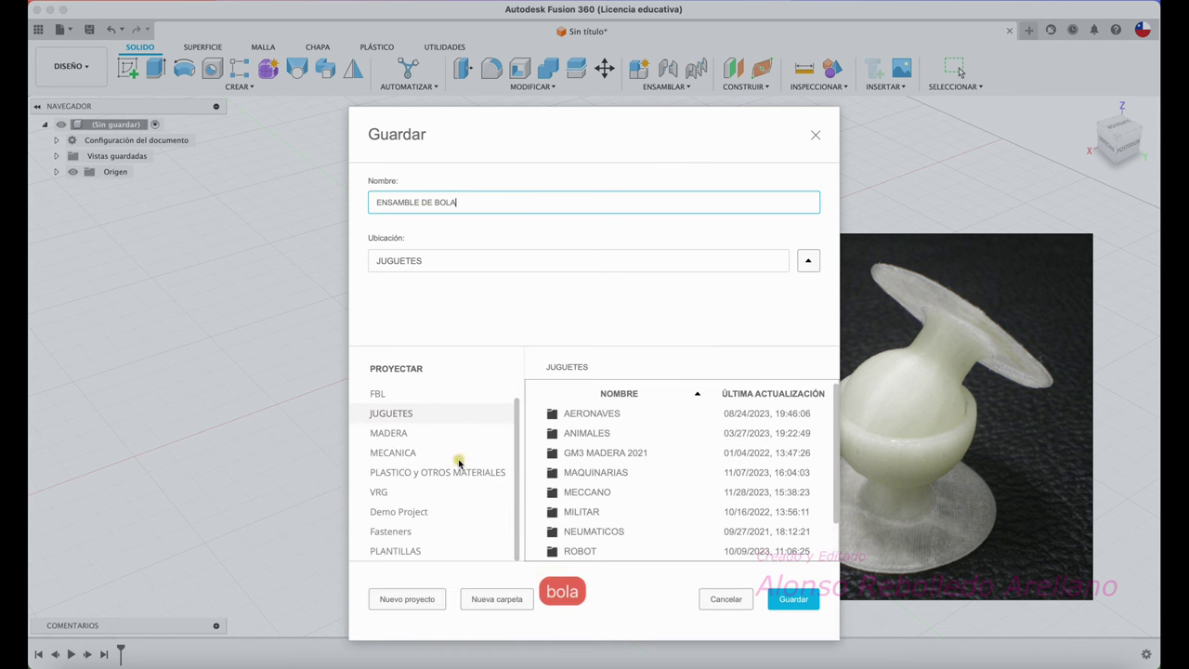
left_click(406, 457)
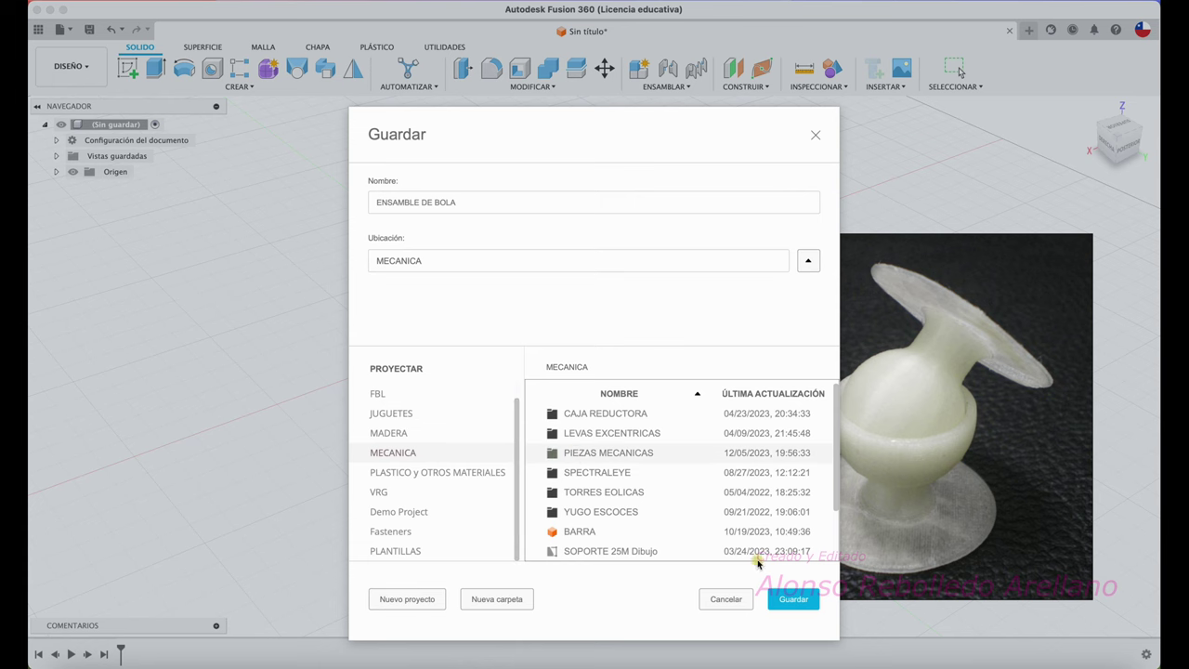
left_click(796, 600)
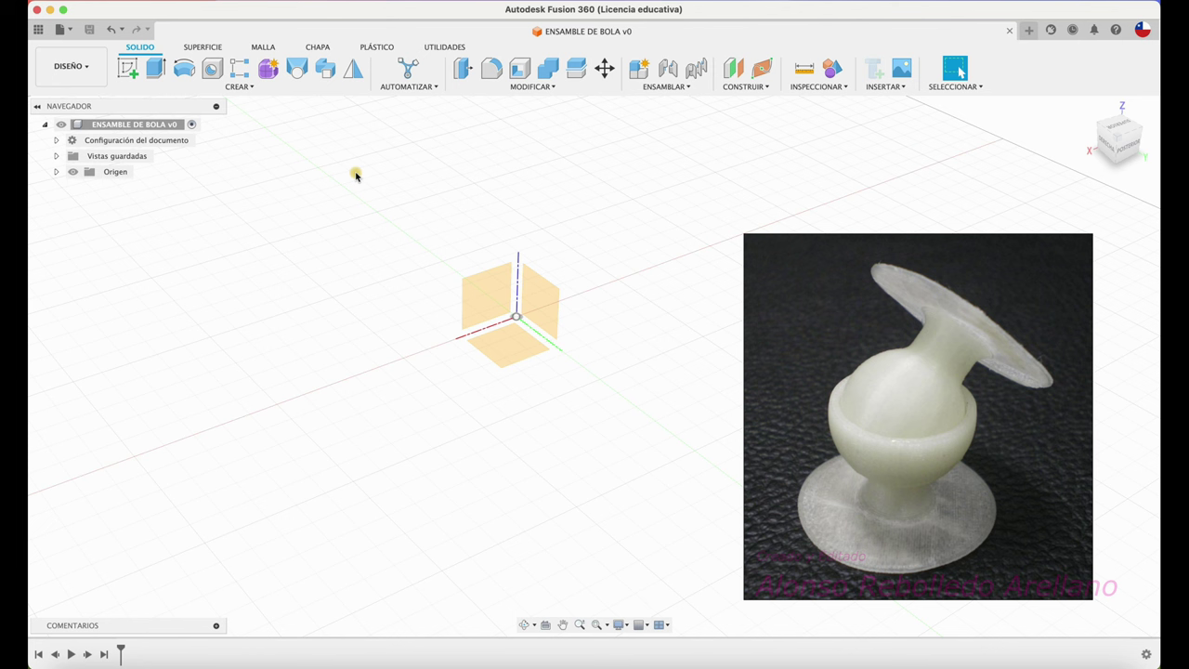
Create a new internal component named SOPORTE, after briefly checking the Create menu
left_click(253, 86)
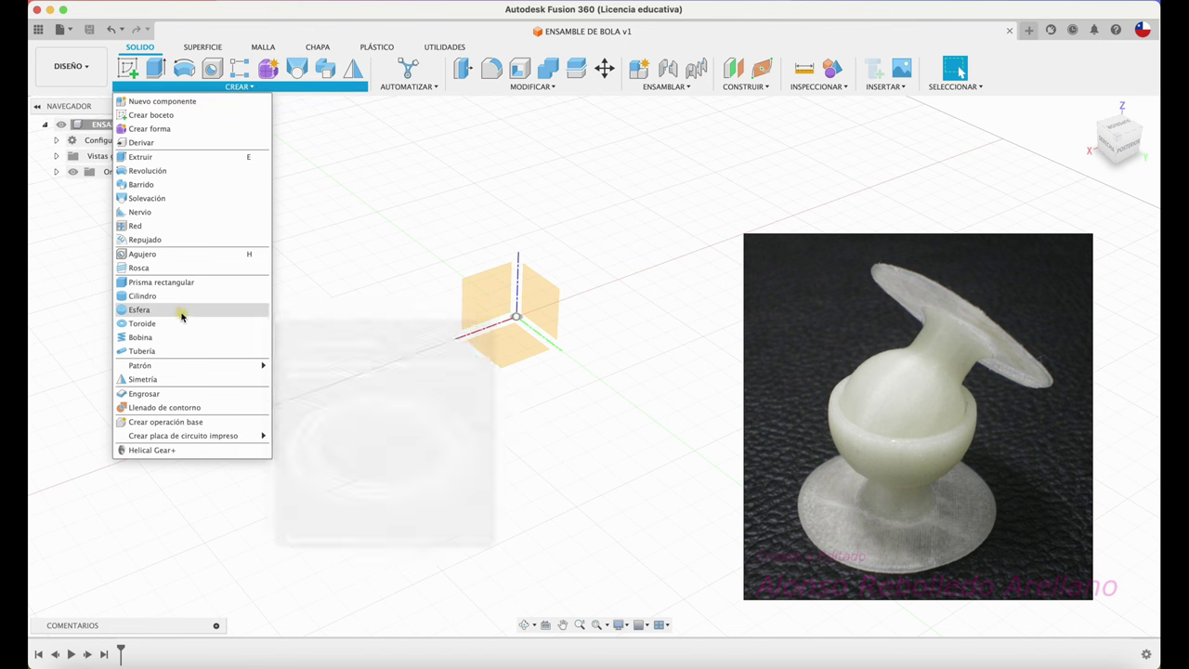
left_click(499, 115)
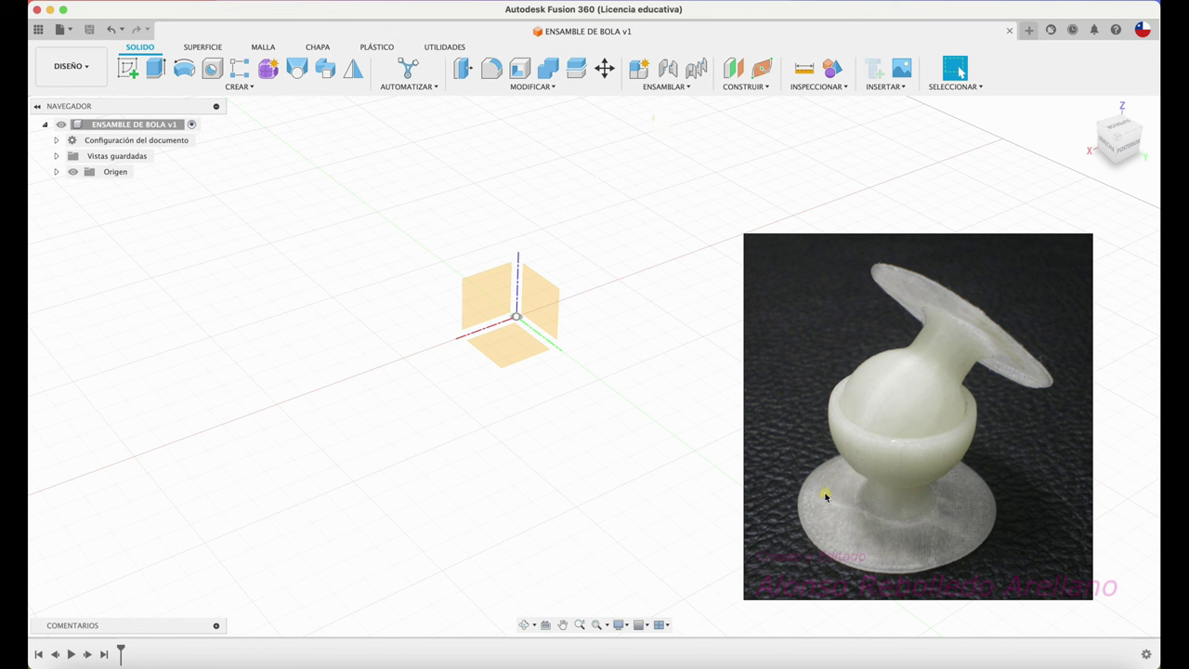
left_click(639, 68)
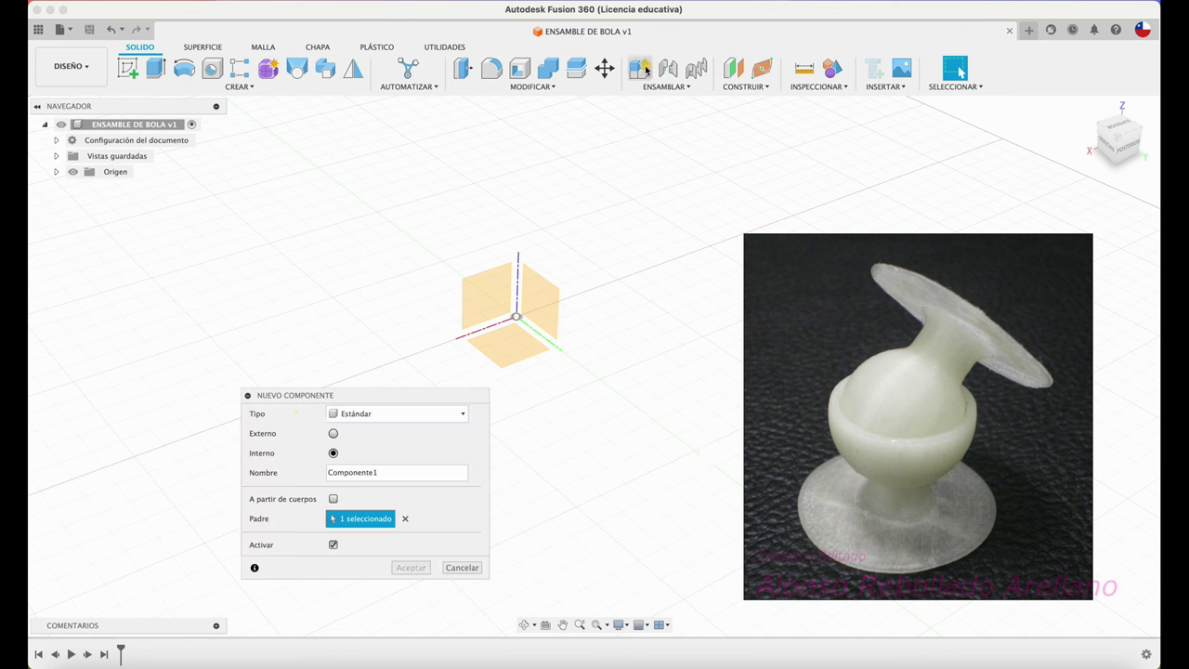
left_click_drag(380, 473, 301, 472)
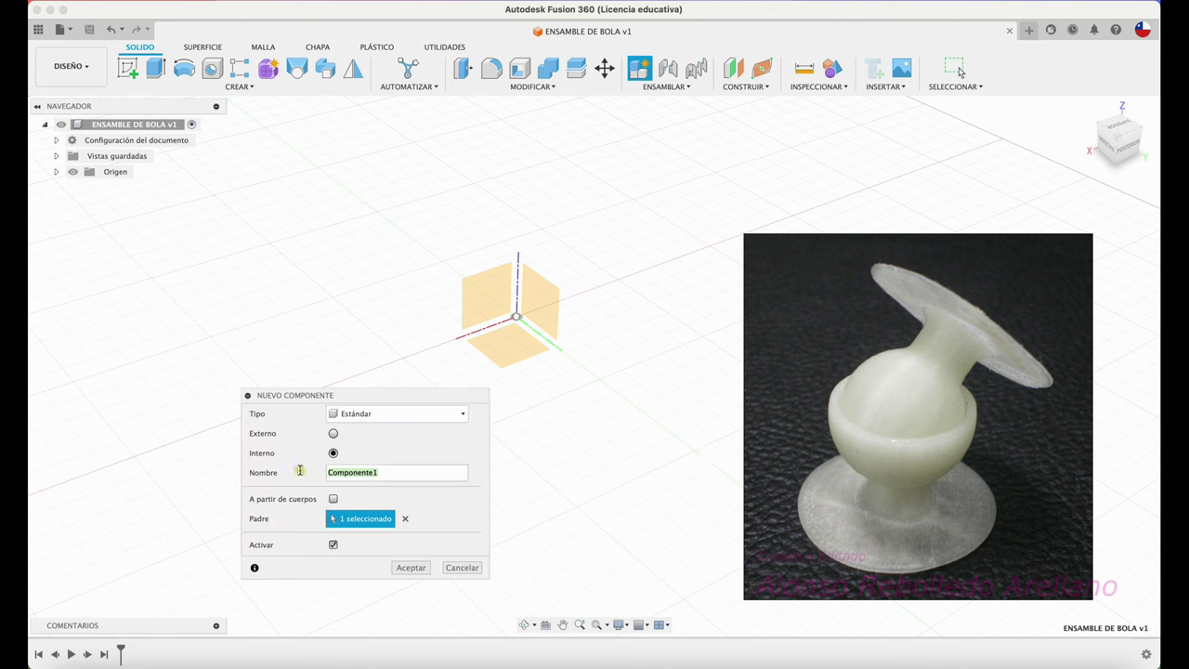
type("SOPORTE")
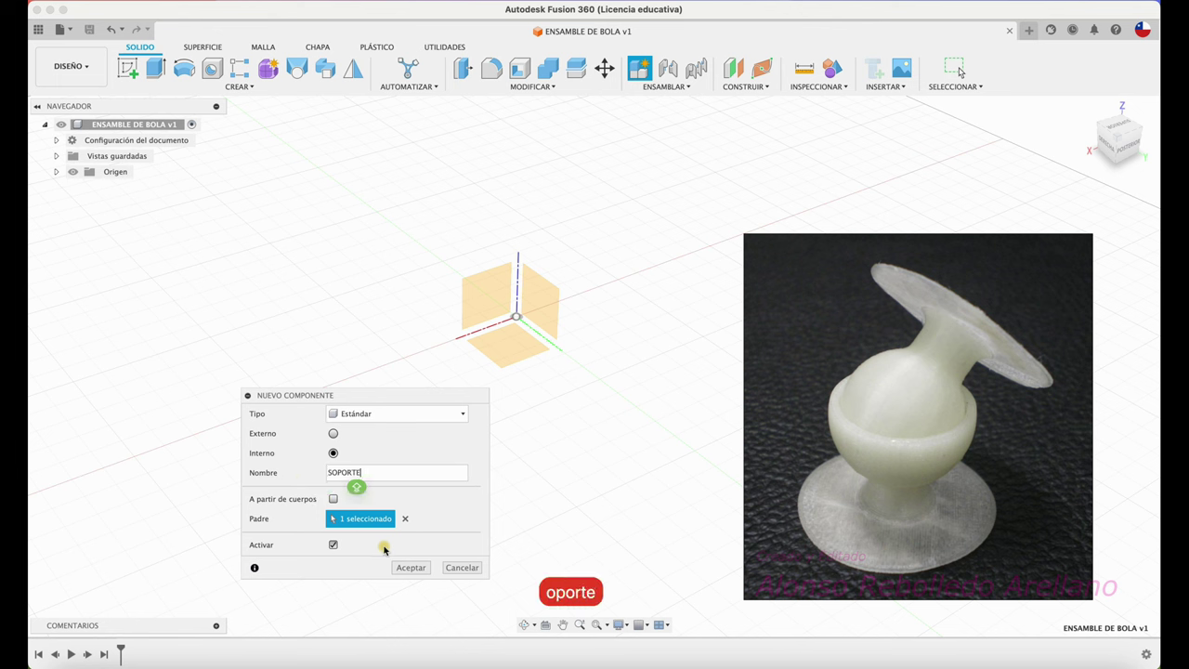
left_click(409, 567)
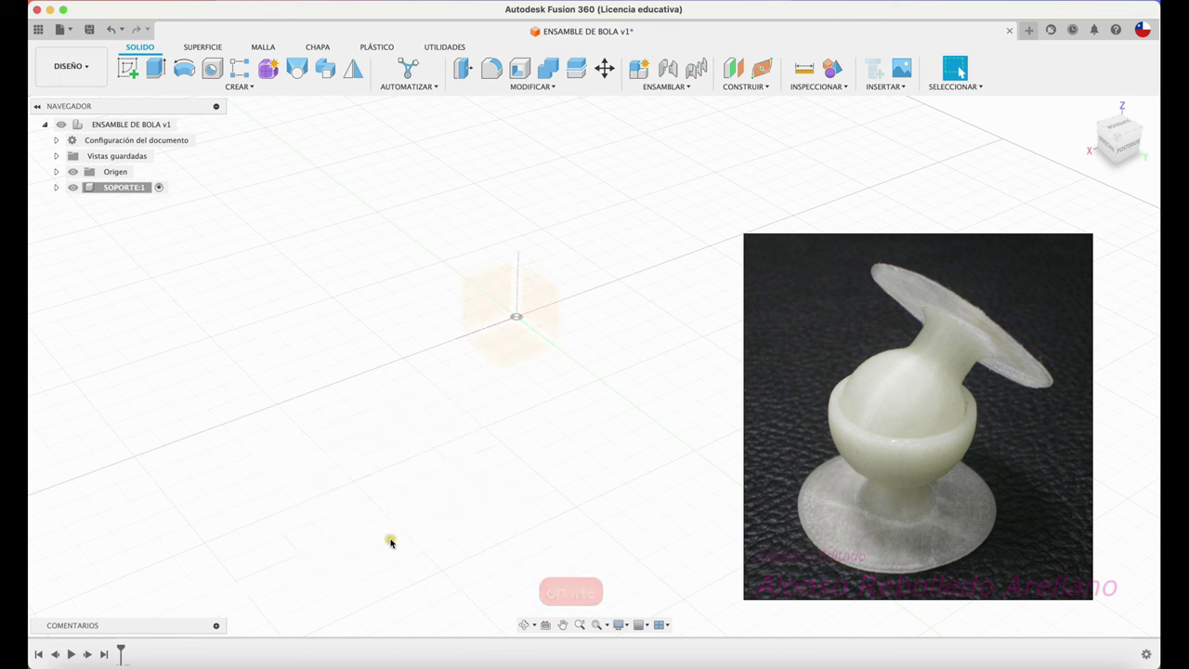
Start a sketch on the right plane with a 60 mm diameter circle at the origin
left_click(128, 68)
left_click(549, 296)
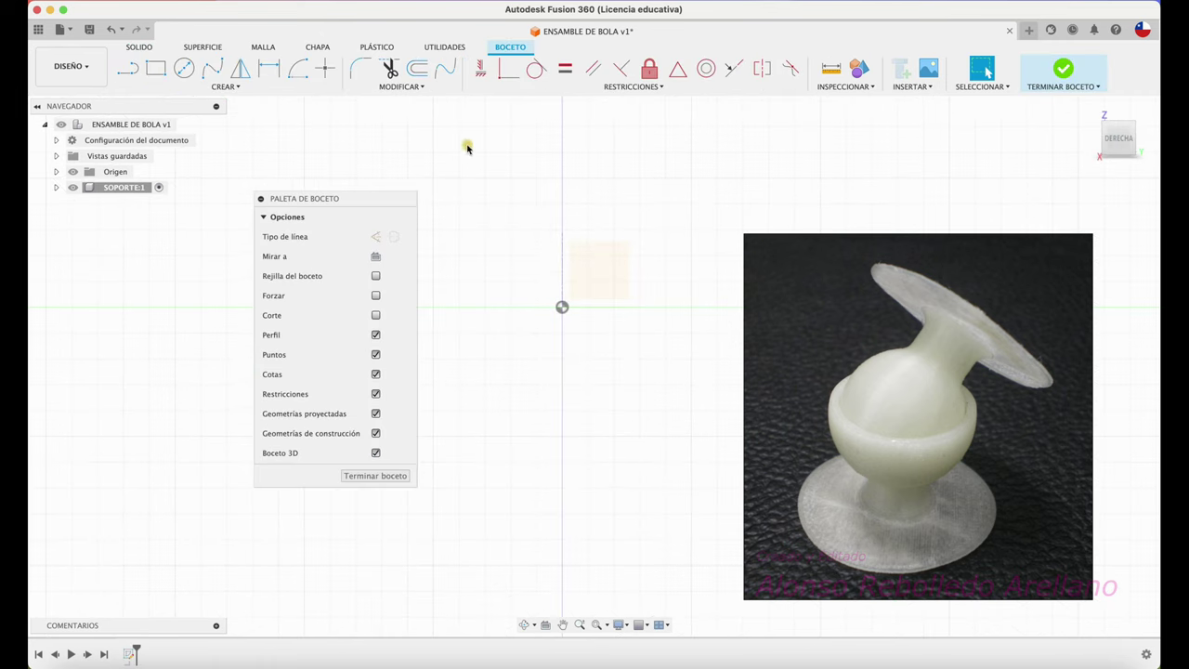
left_click(184, 67)
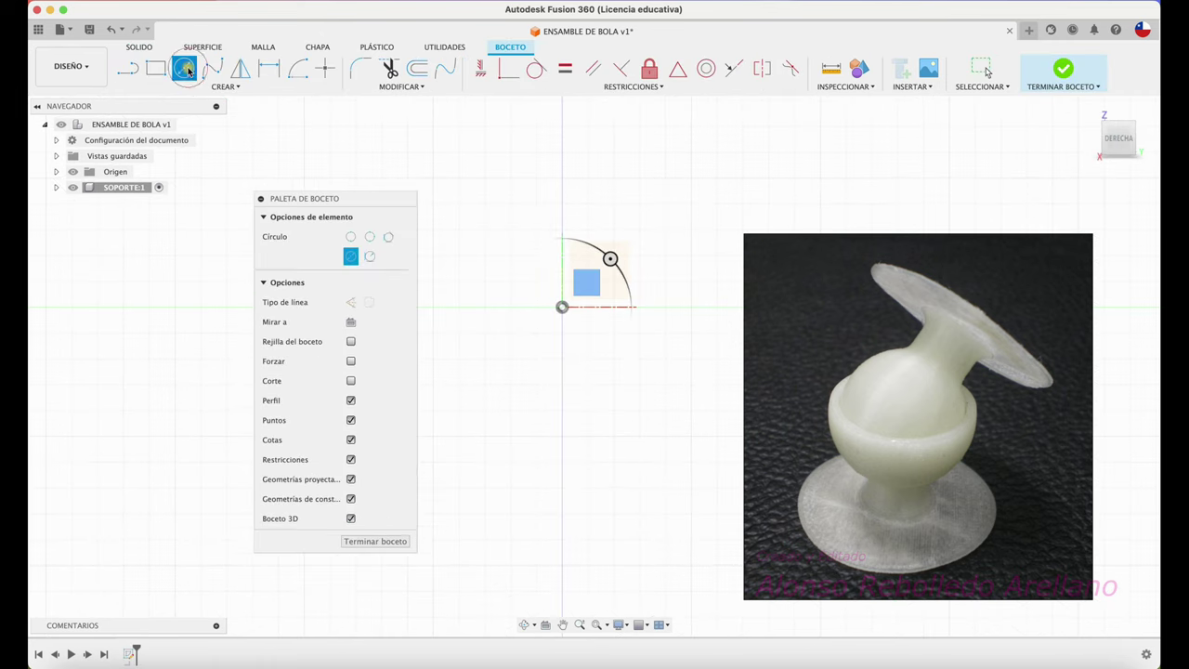
left_click(562, 307)
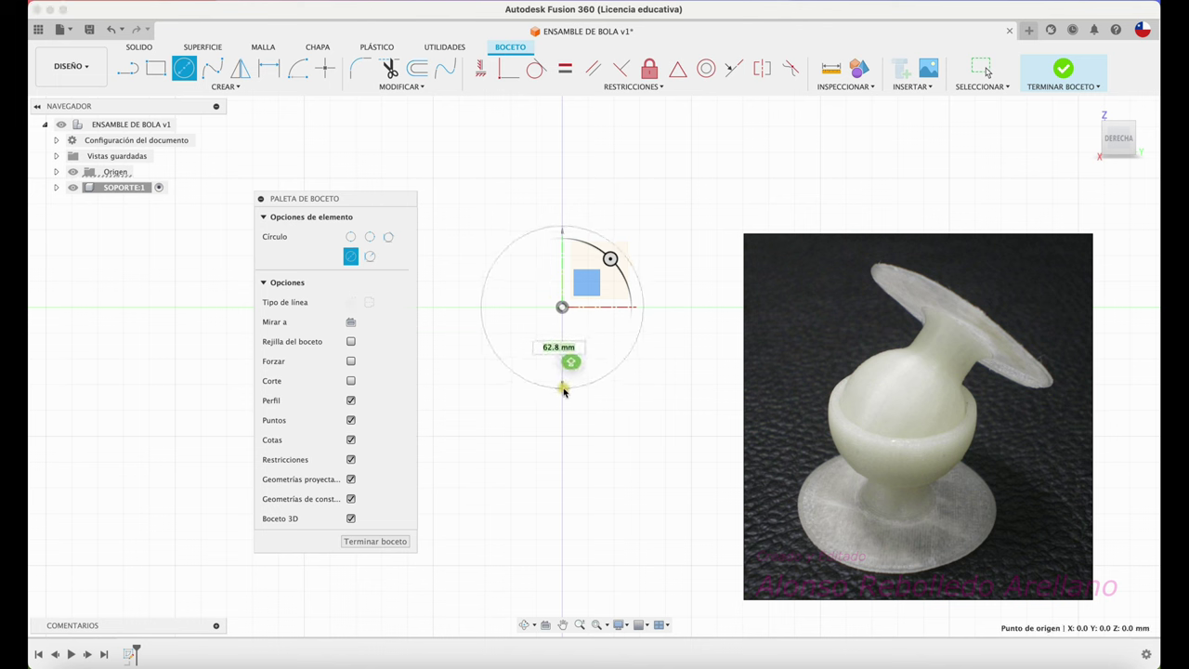
type("60")
key("Return")
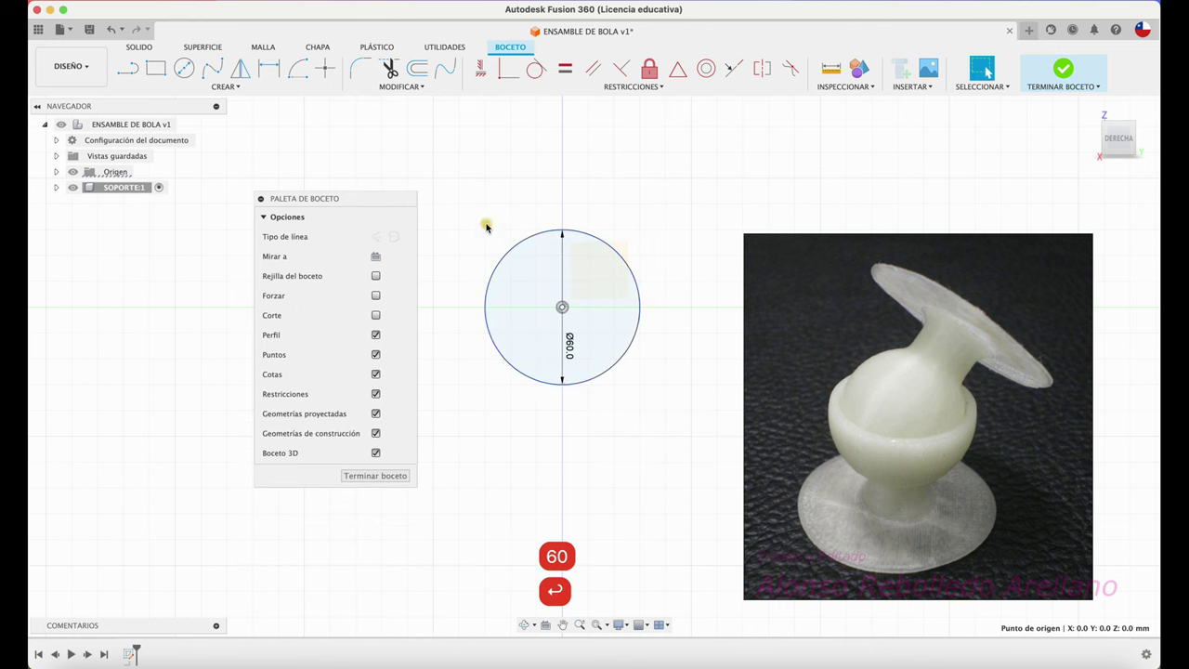
Draw a line from the circle's centre straight down, then across to the right
left_click(136, 68)
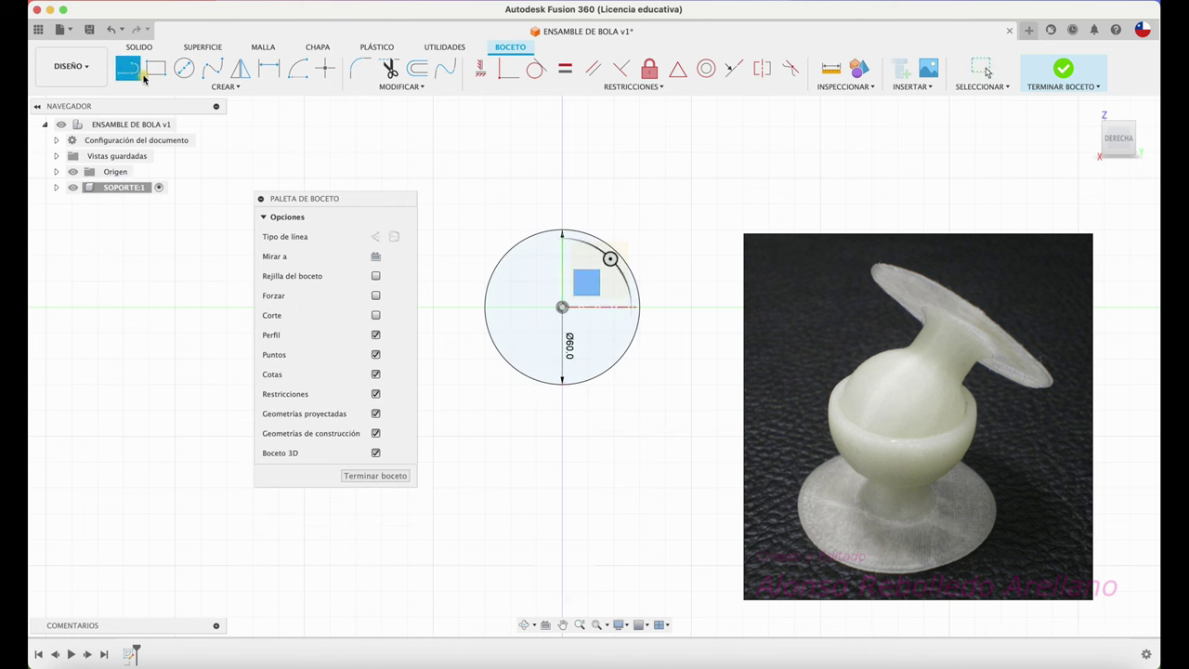
left_click(563, 308)
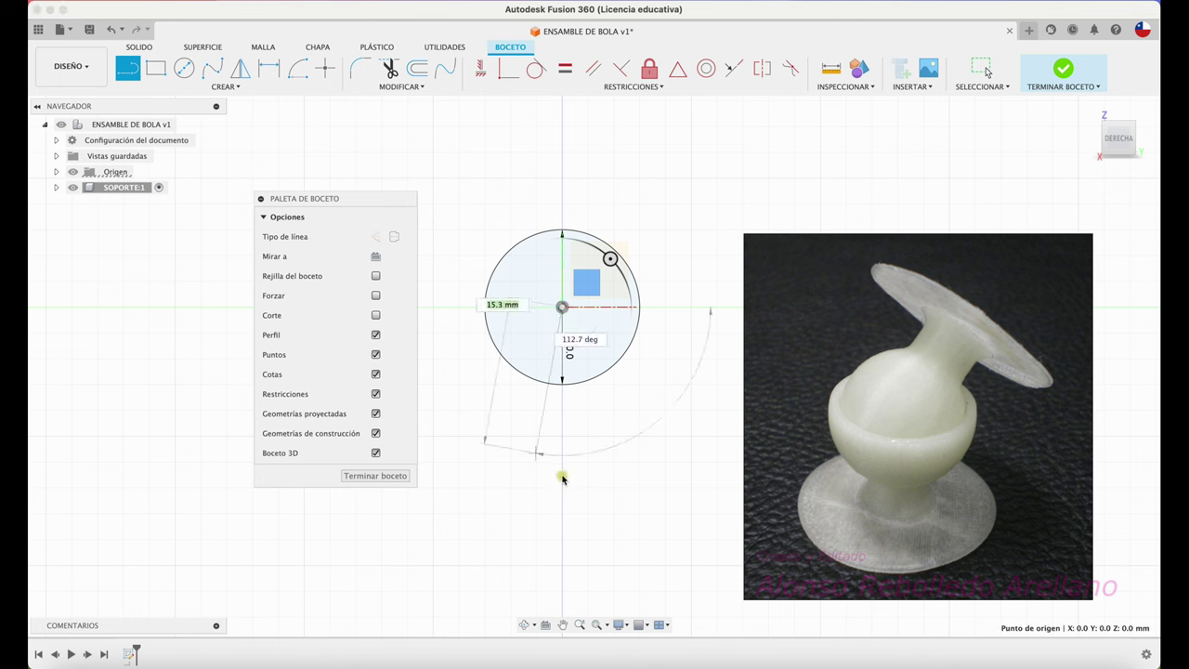
left_click(563, 458)
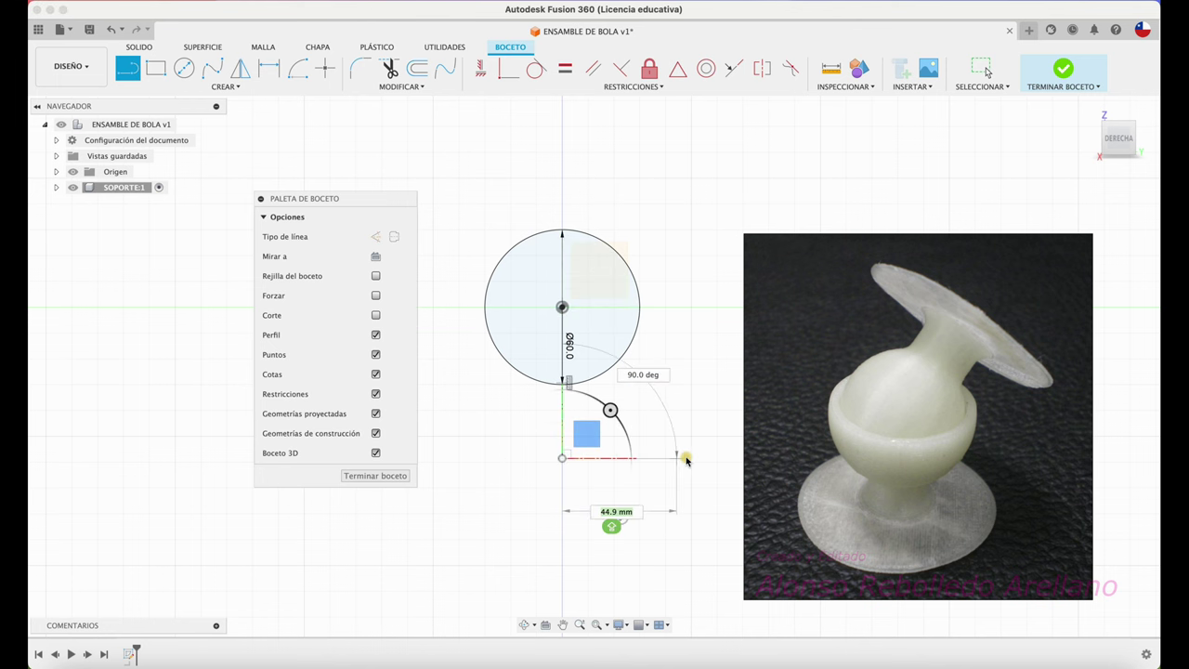
left_click(714, 457)
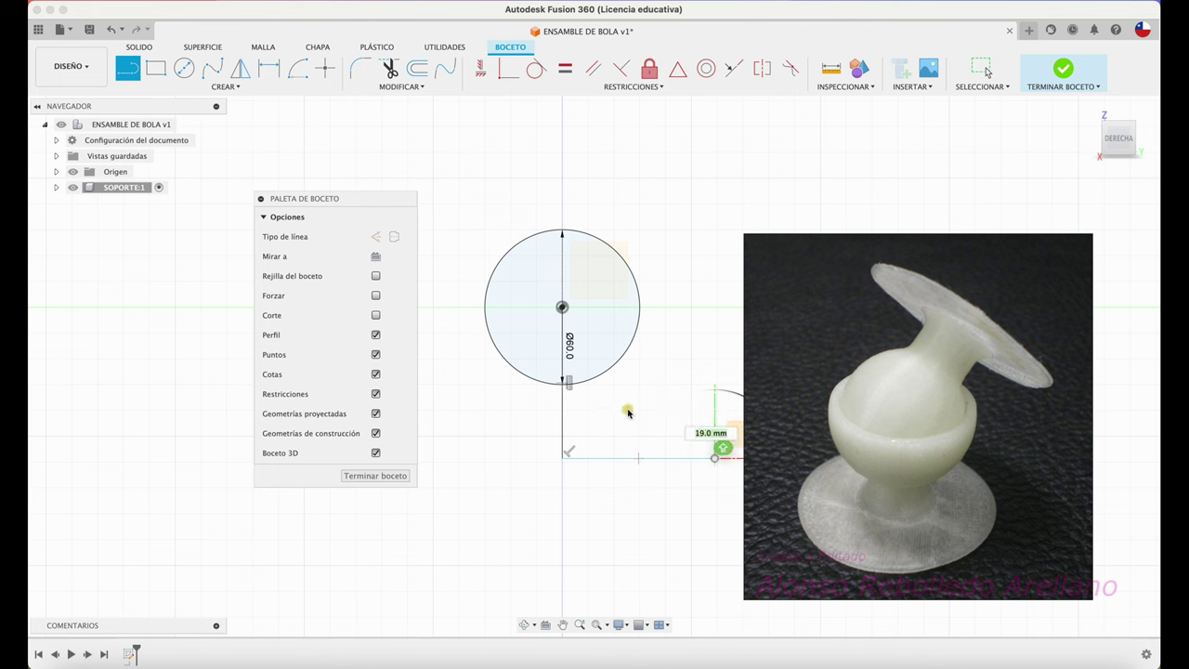
key("Escape")
key("l")
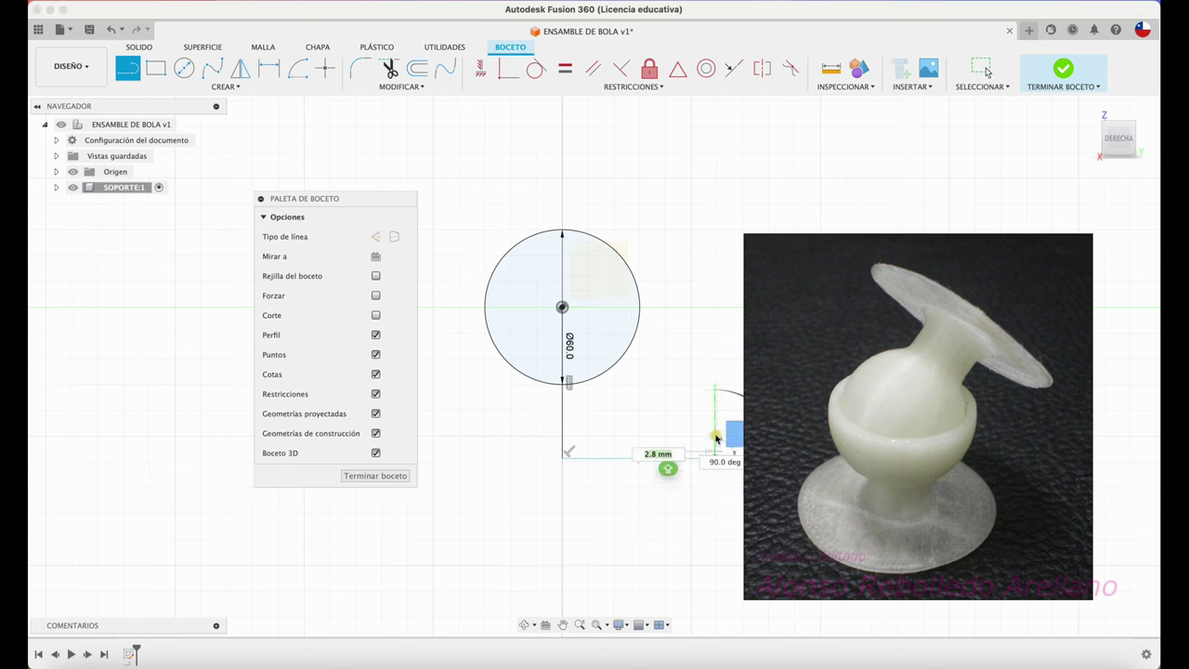
key("Escape")
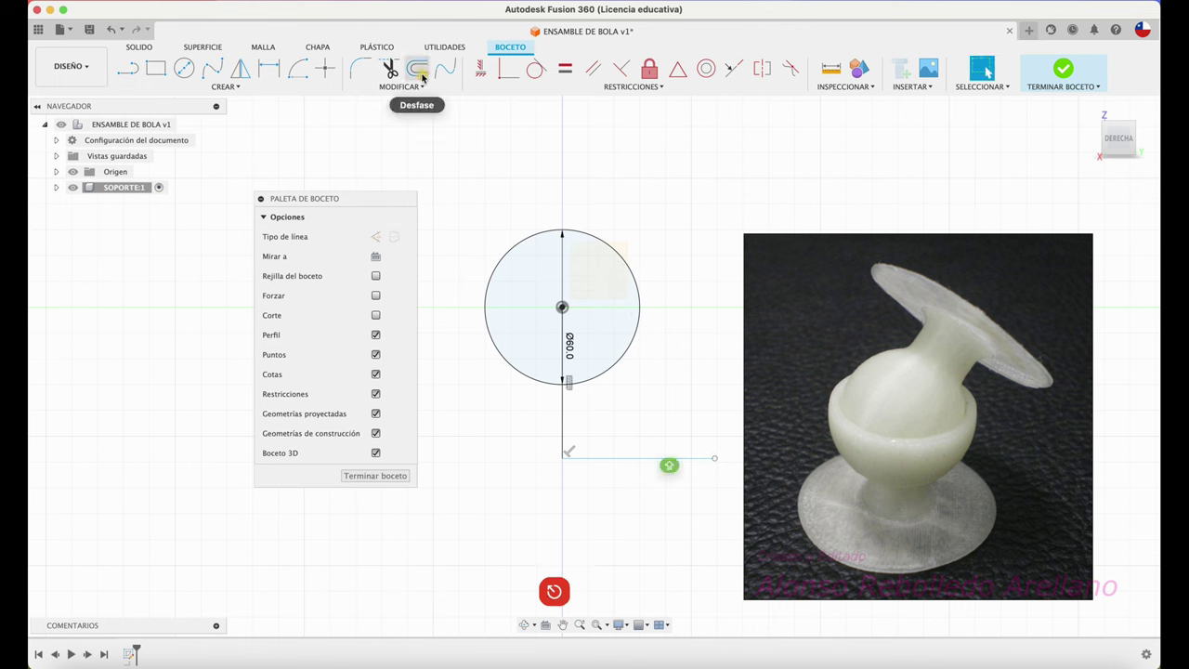
Offset the vertical line by -10 mm to form the stem's second side
left_click(417, 67)
left_click(560, 430)
left_click_drag(563, 428, 595, 428)
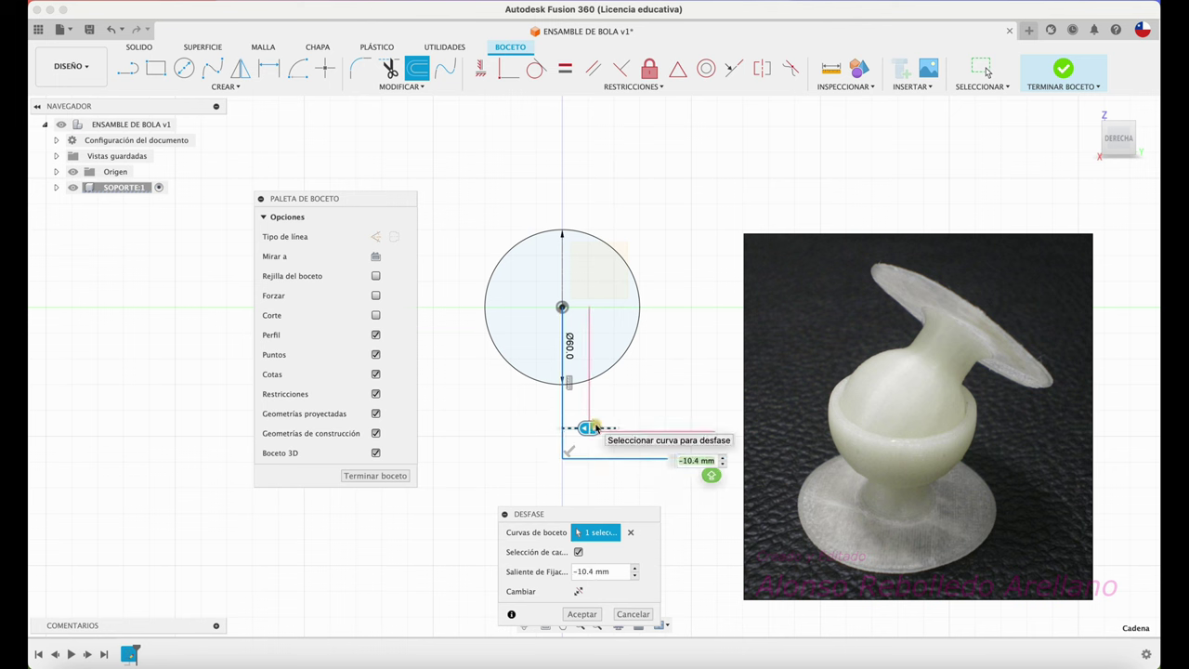
type("-10")
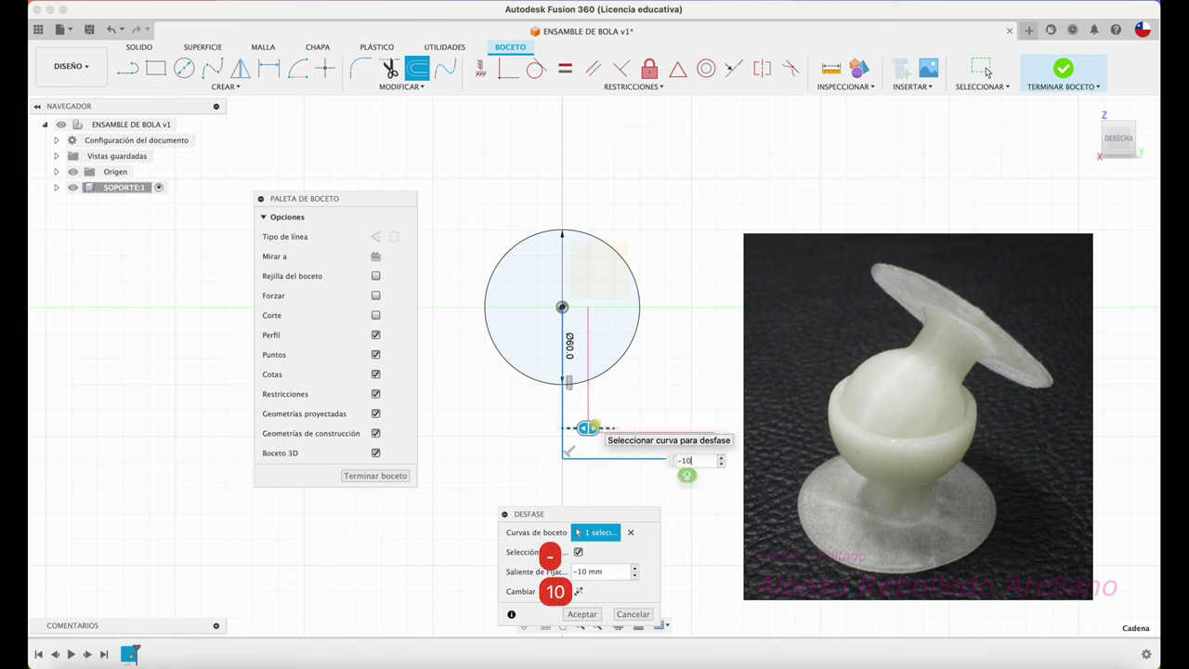
key("Return")
key("Escape")
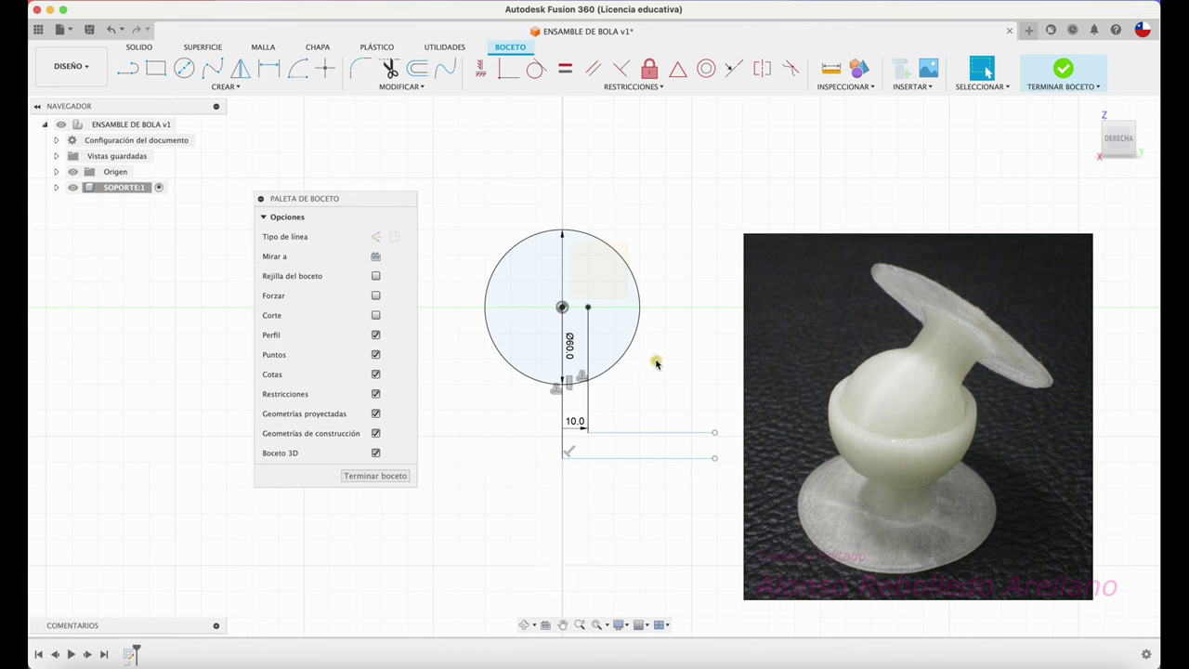
Dimension the circle centre to the base line at 60 mm
key("d")
left_click(562, 421)
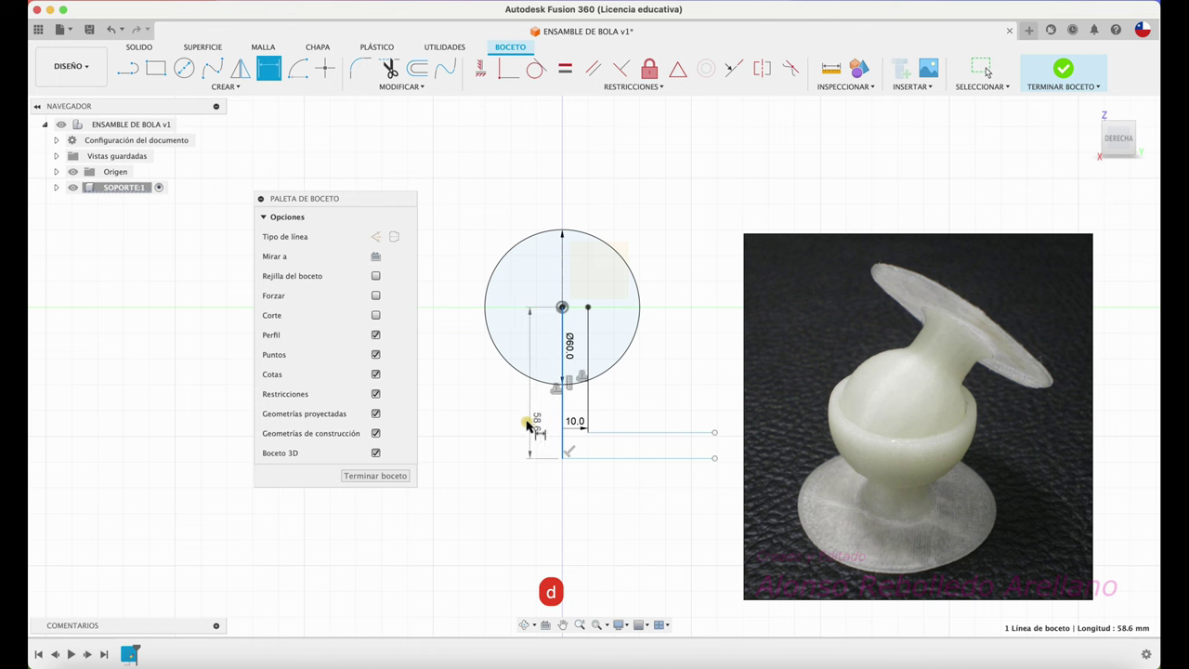
left_click(521, 409)
type("60")
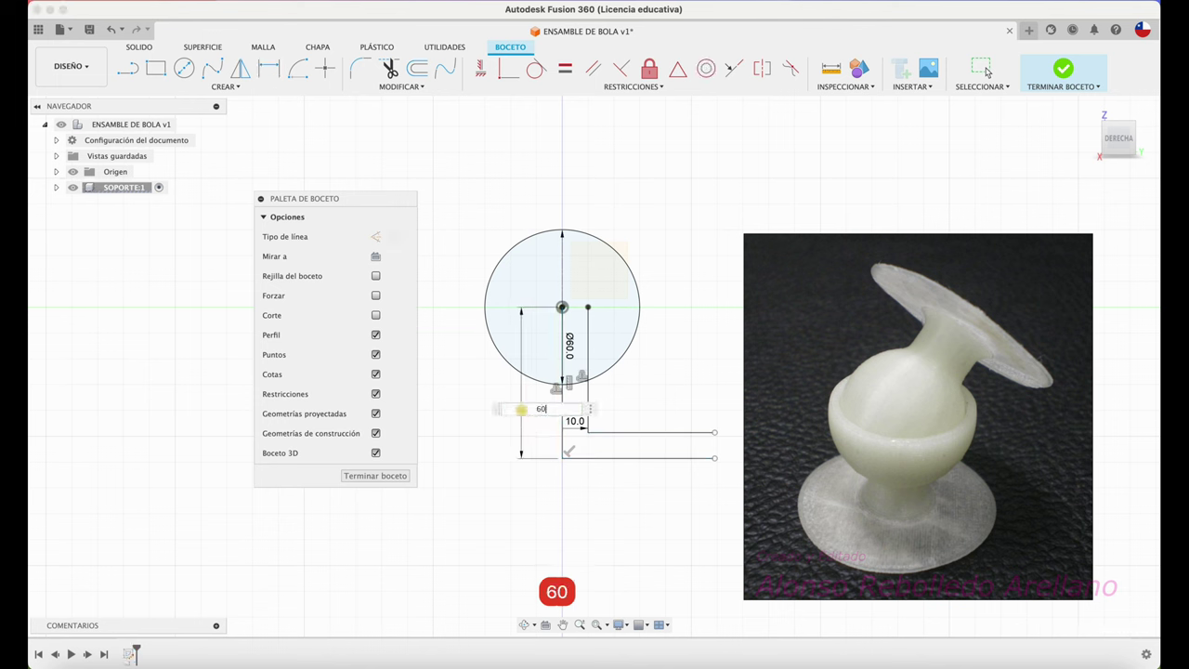
key("Return")
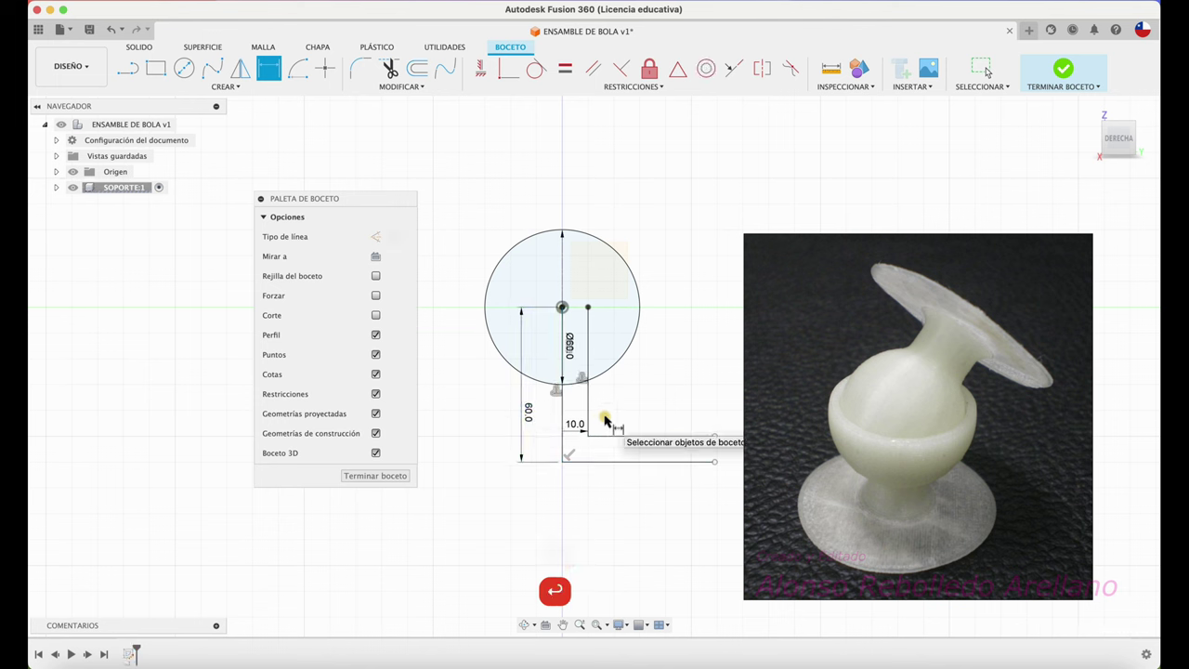
Draw a vertical line up from the base's right end to close the L outline
key("l")
left_click(717, 464)
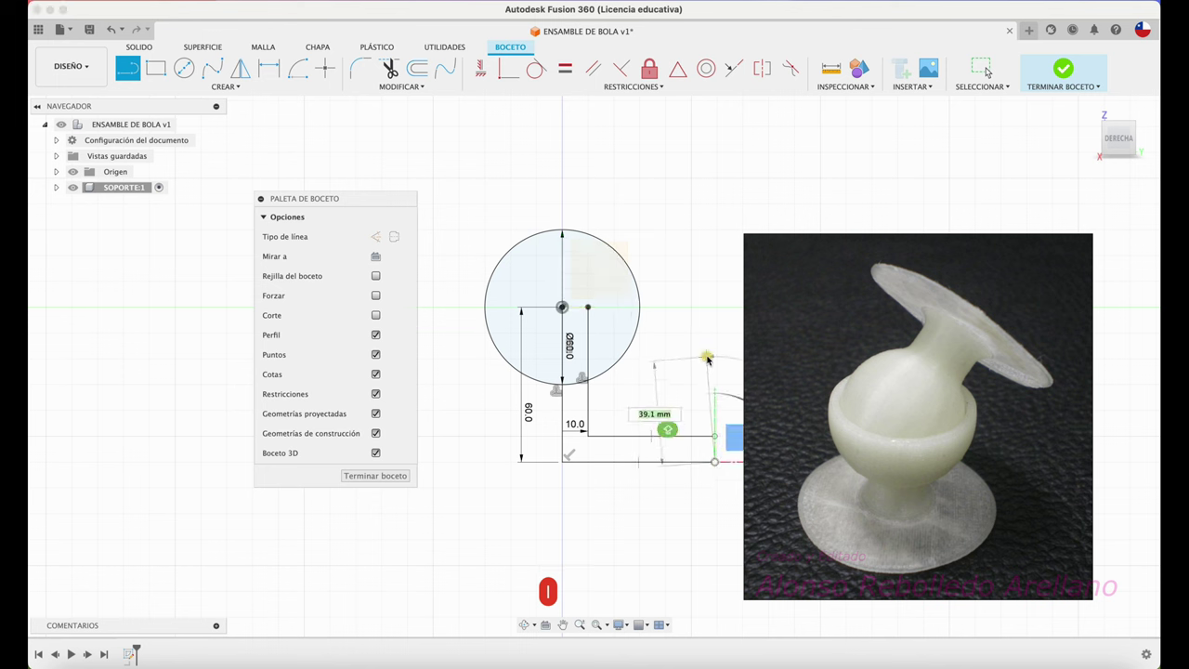
left_click(717, 351)
key("Escape")
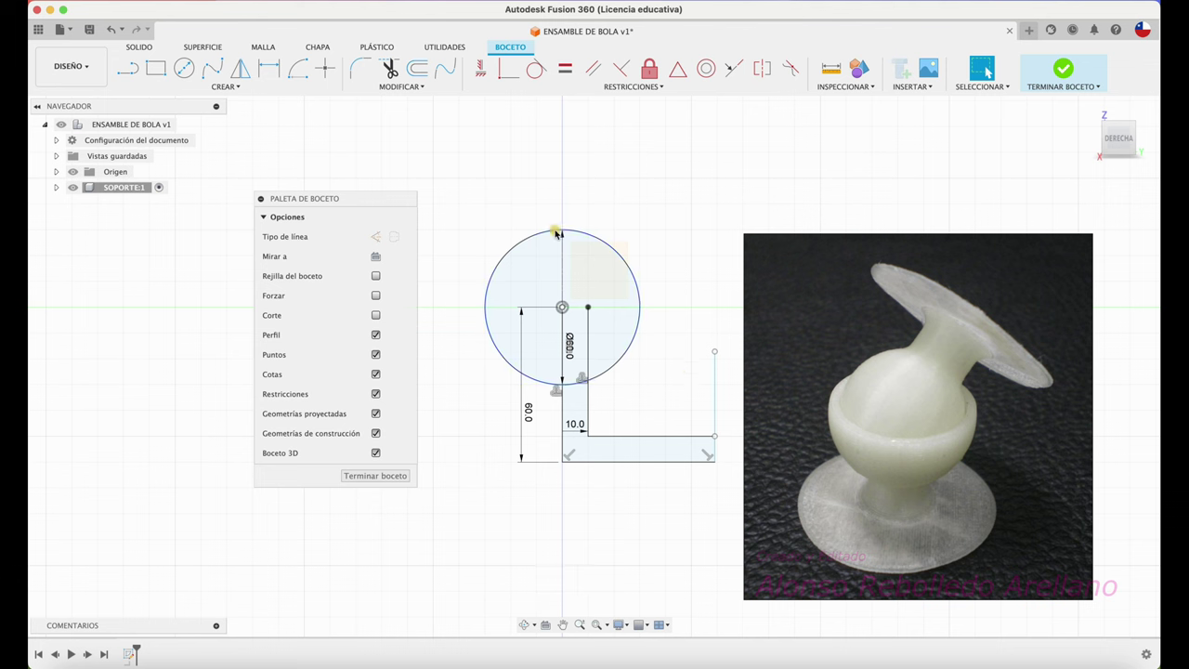
Draw a vertical axis line through the centre and trim away the left circle half and leftover lines
key("l")
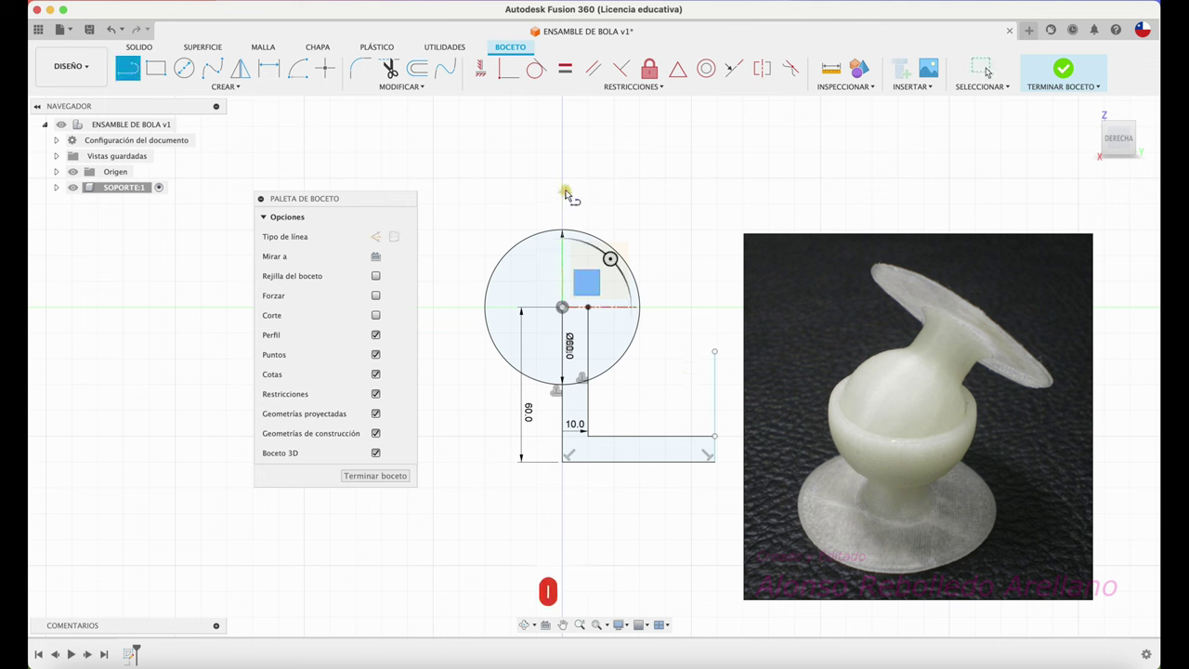
left_click(562, 189)
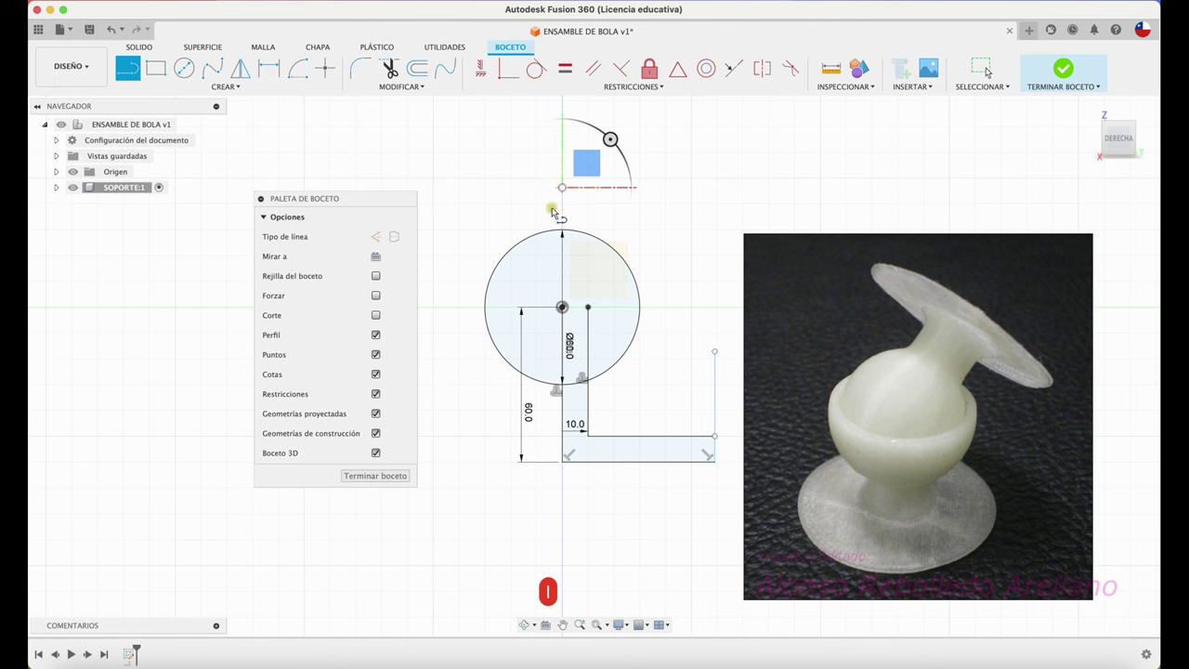
left_click(562, 487)
key("Escape")
key("t")
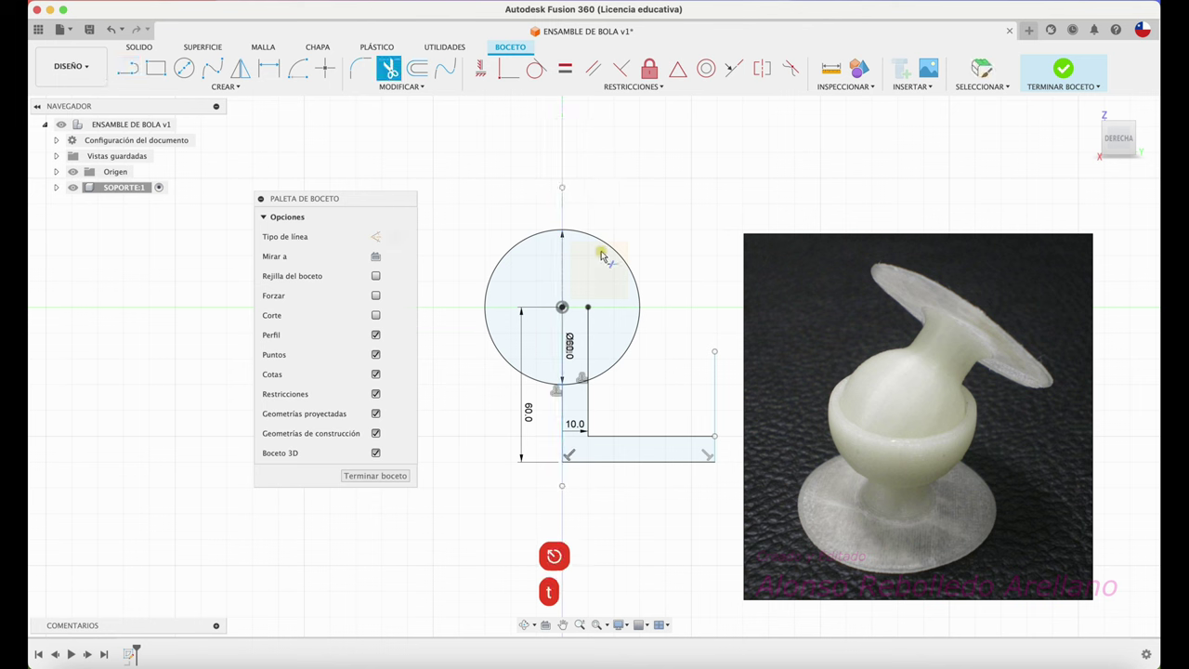
left_click(545, 237)
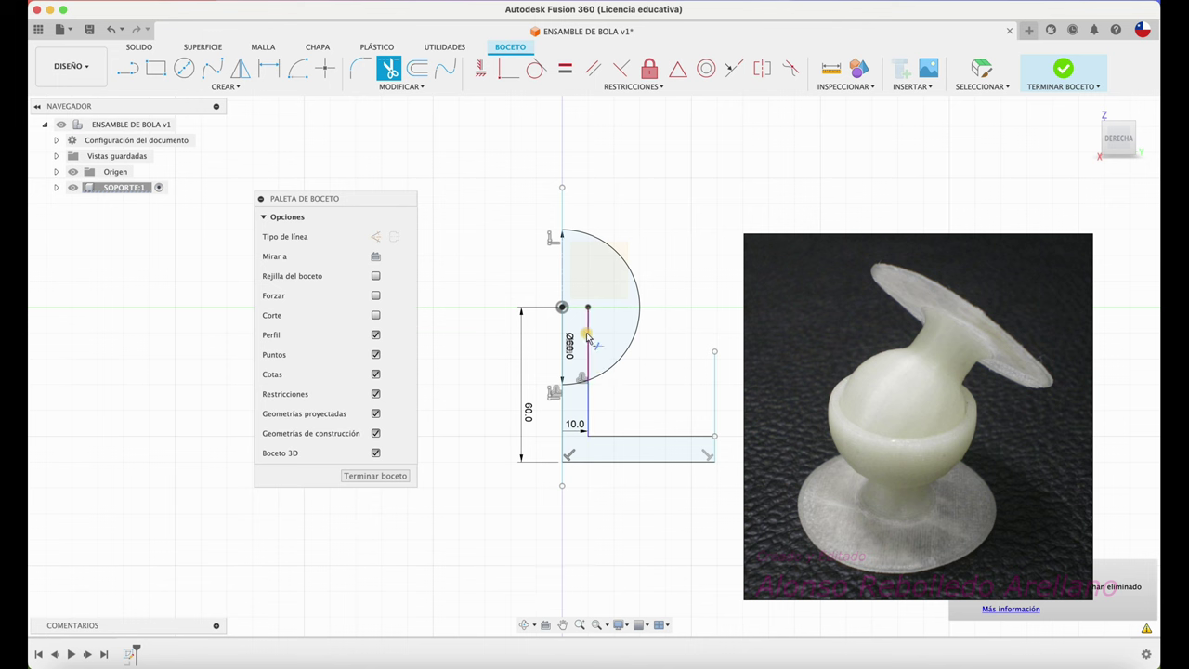
left_click(567, 392)
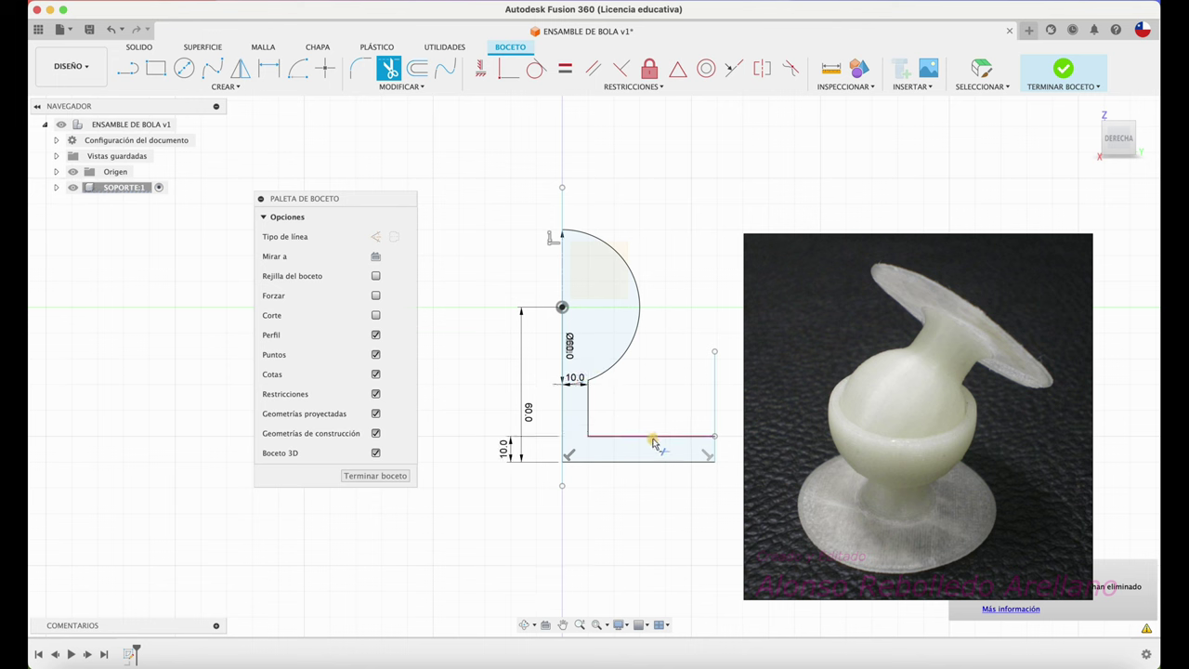
left_click(713, 413)
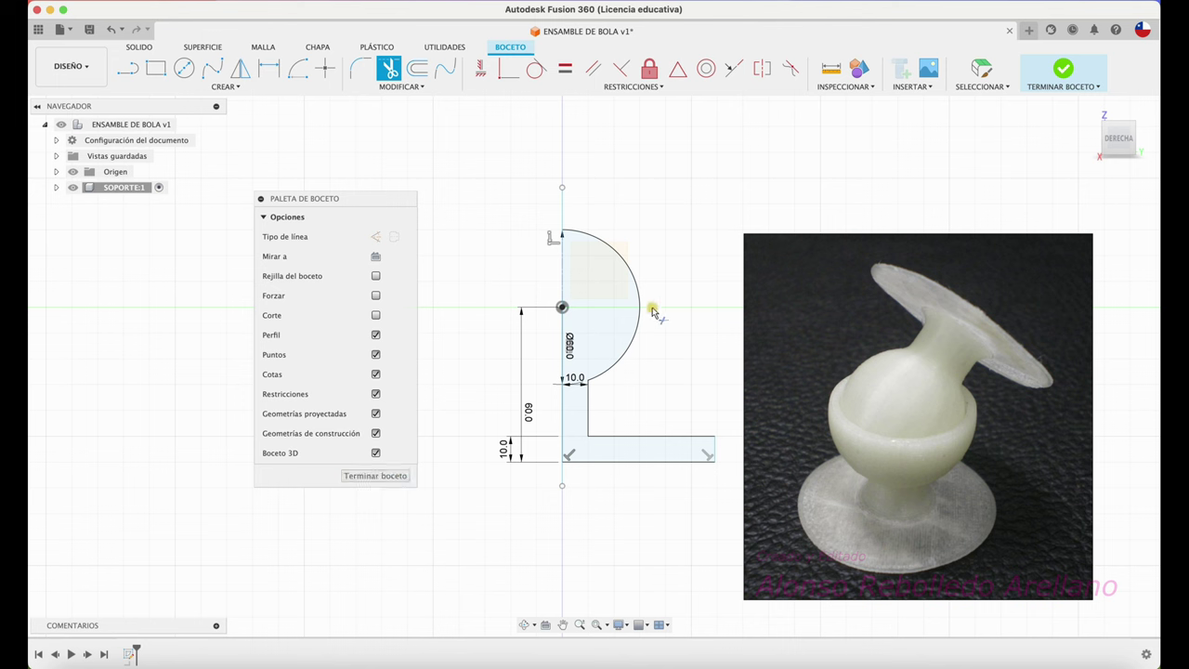
Add a horizontal line across the upper arc, dimensioned 58 mm above the base top
left_click(128, 68)
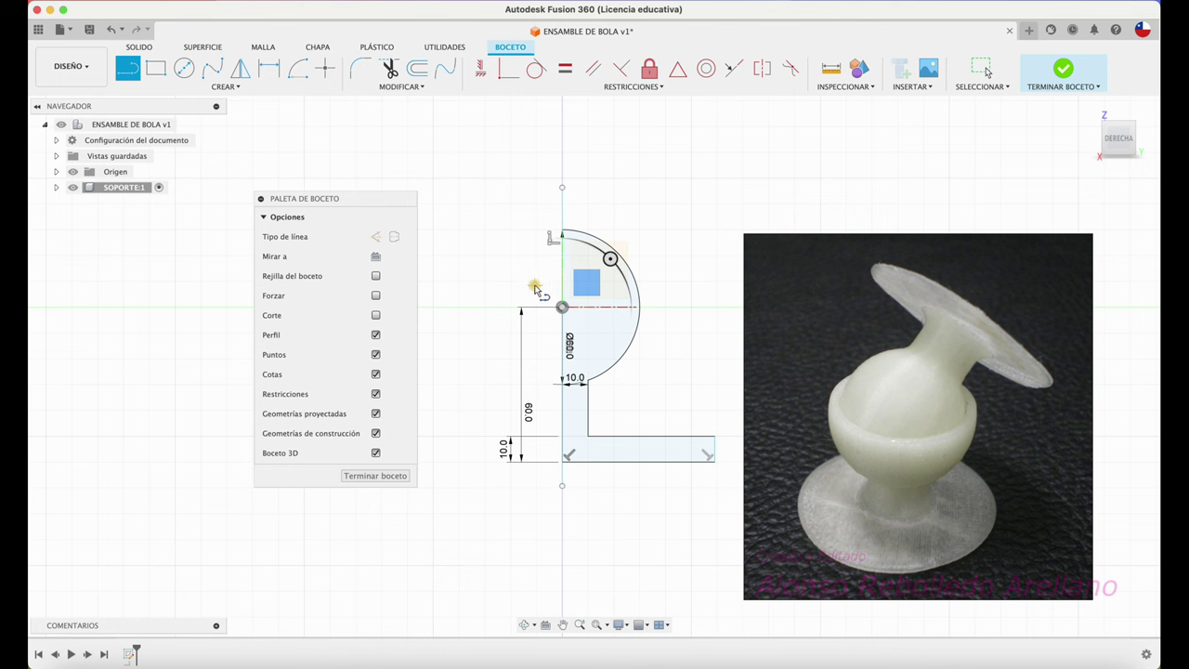
left_click(534, 286)
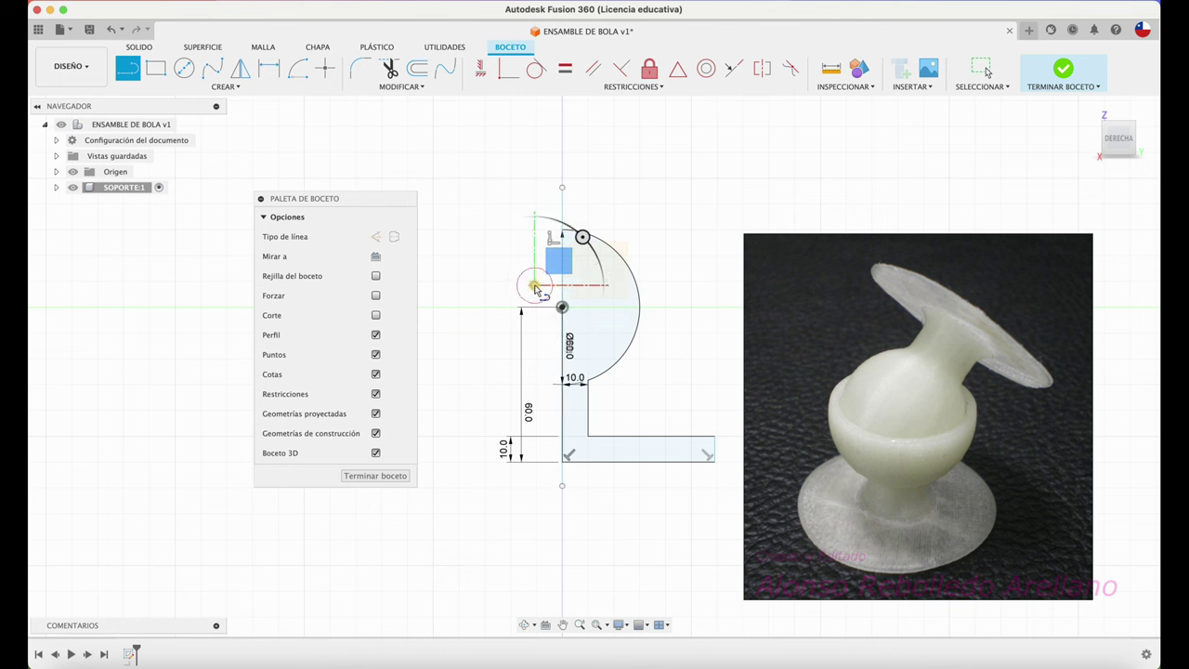
left_click(695, 286)
key("Escape")
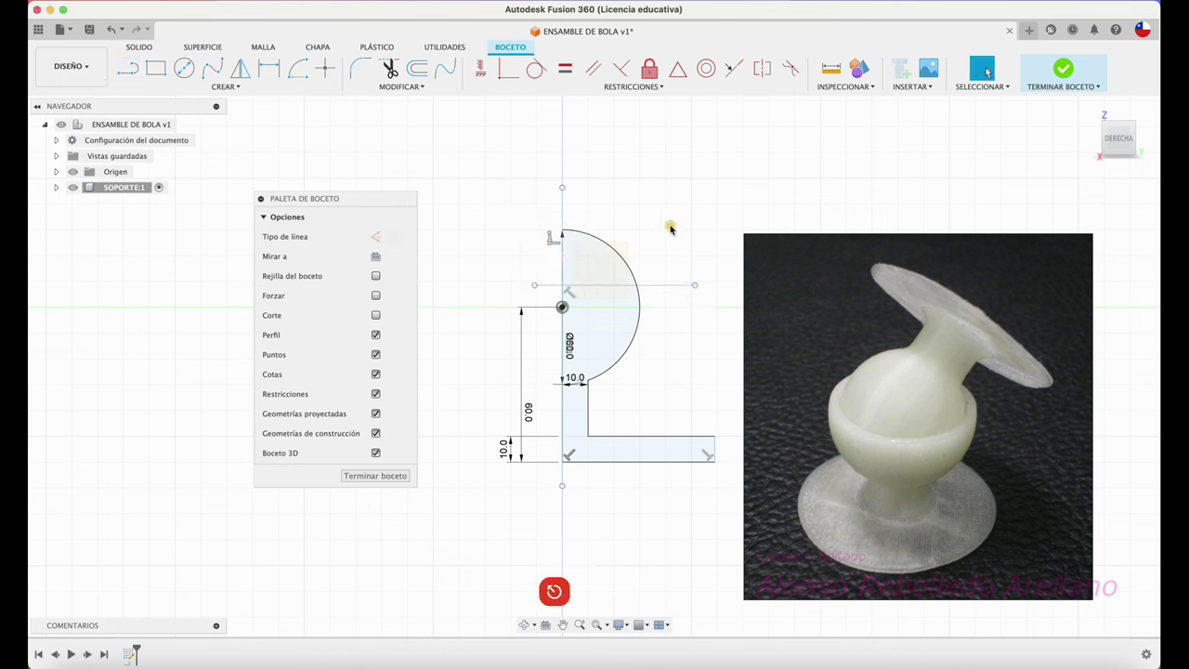
key("d")
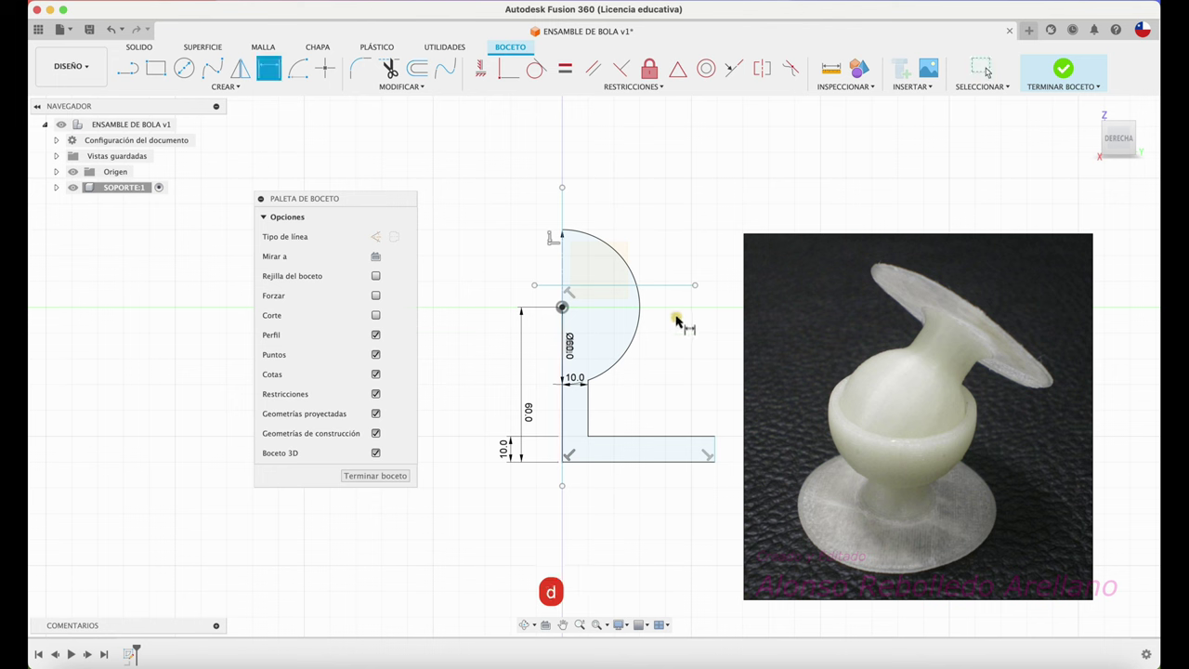
left_click(655, 285)
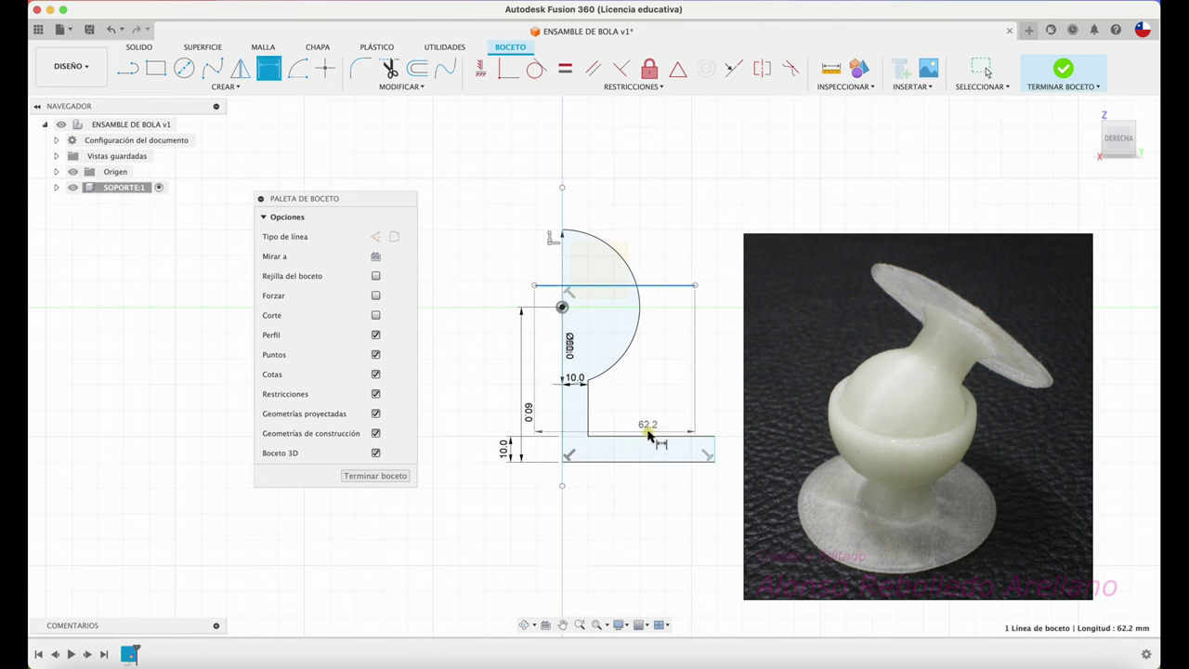
left_click(653, 435)
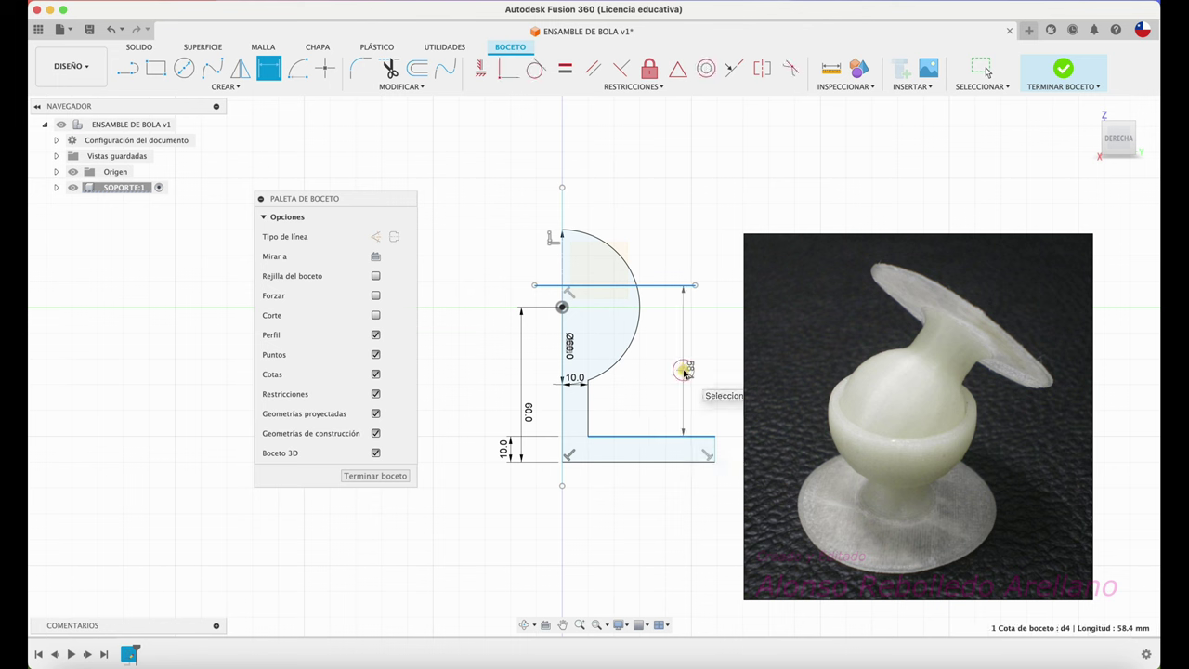
left_click(684, 371)
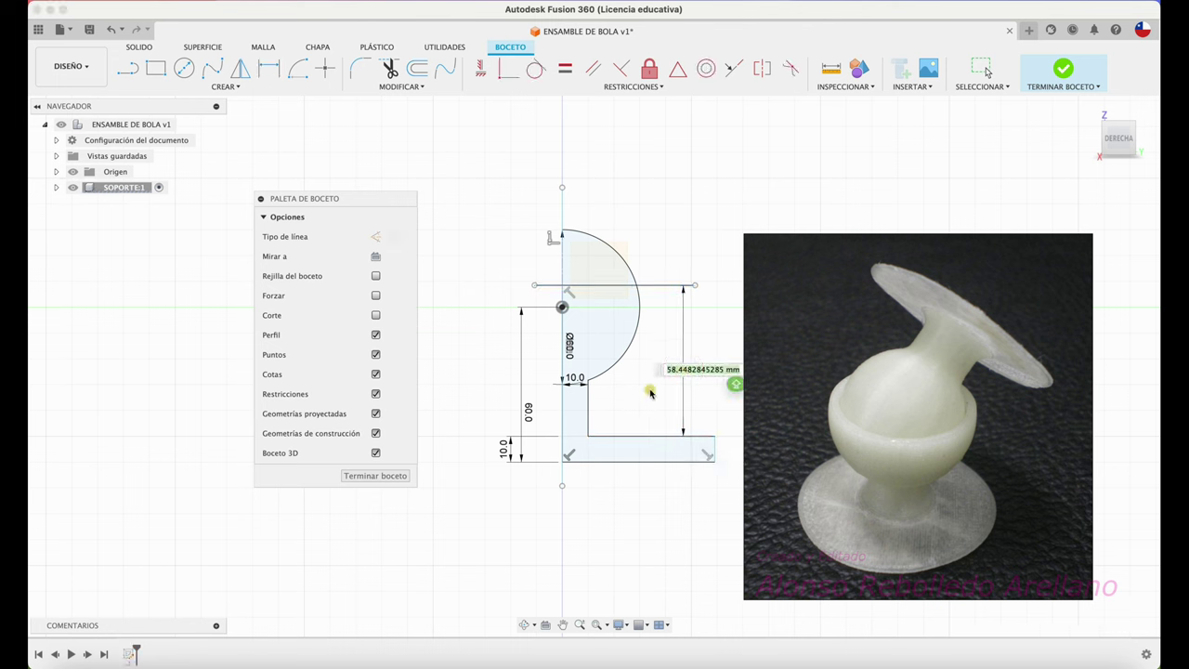
type("58")
key("Return")
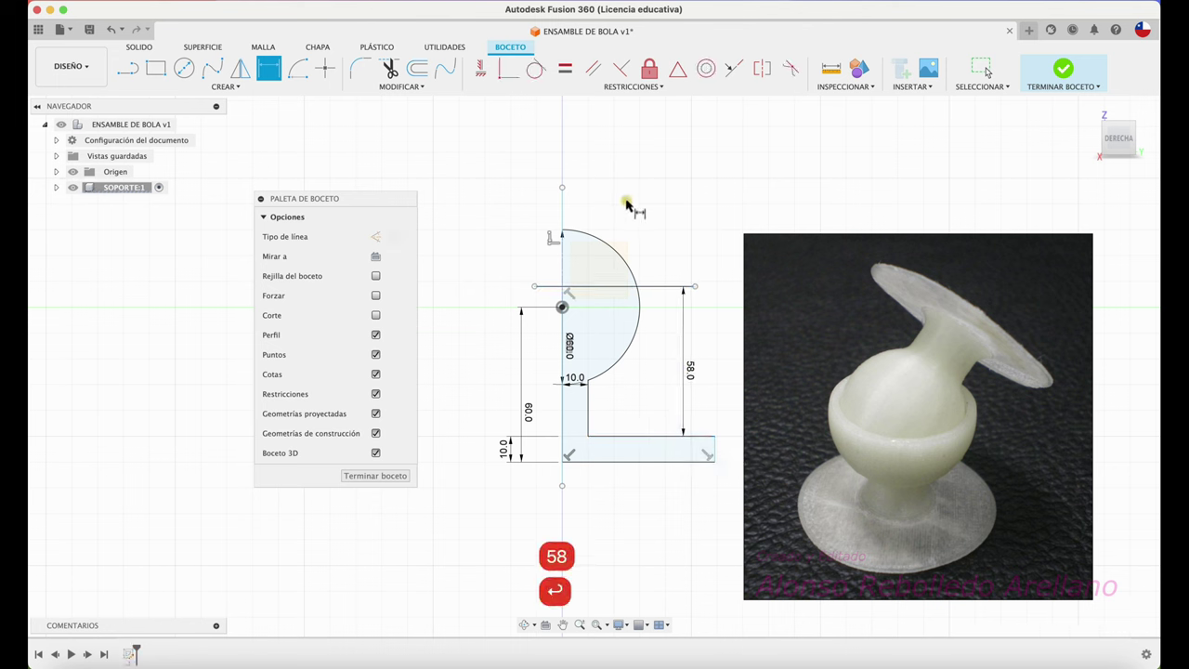
key("Escape")
Trim the arc and line beyond the cup top, then finish the sketch
key("t")
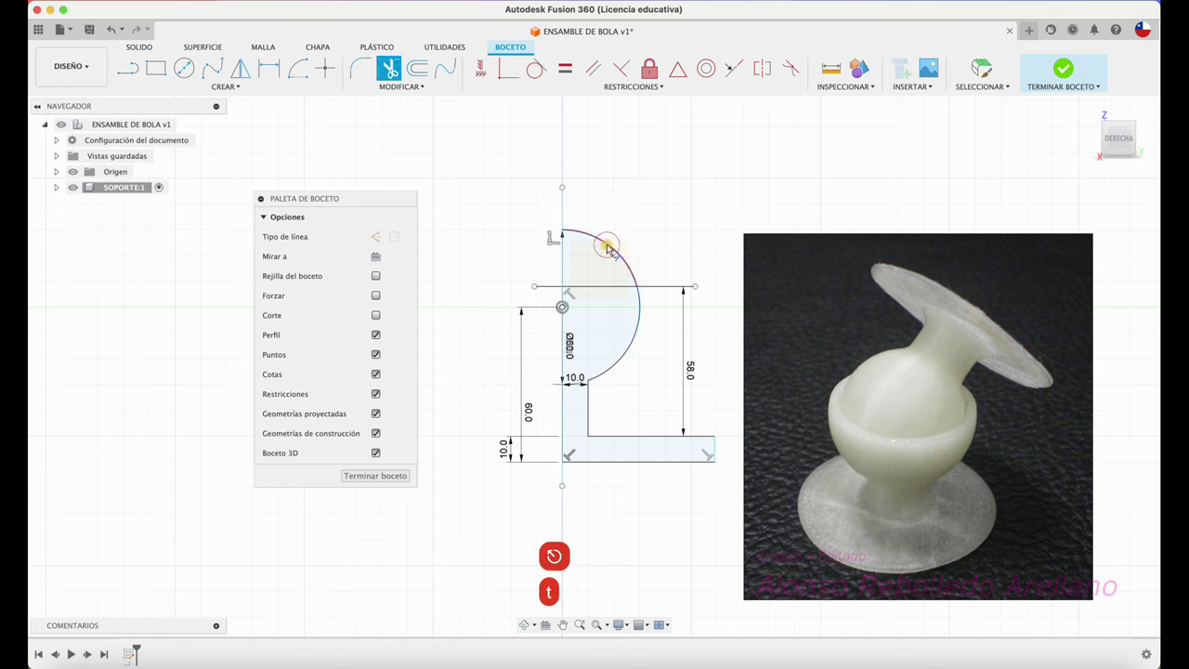
left_click(605, 246)
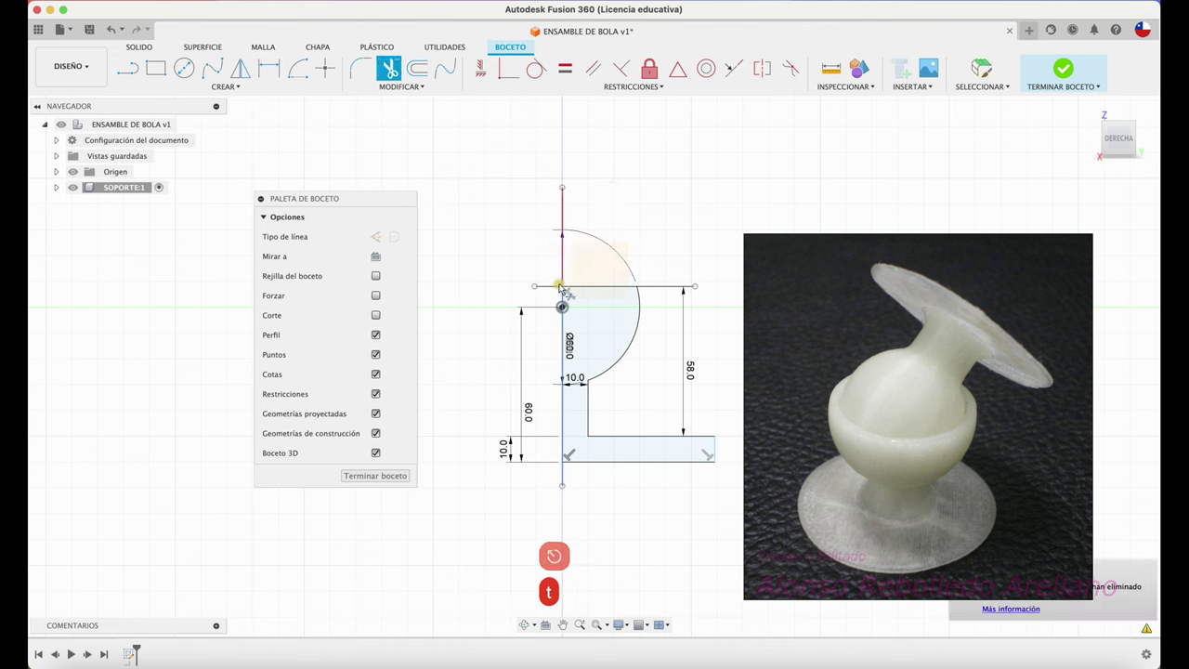
left_click(656, 289)
key("Escape")
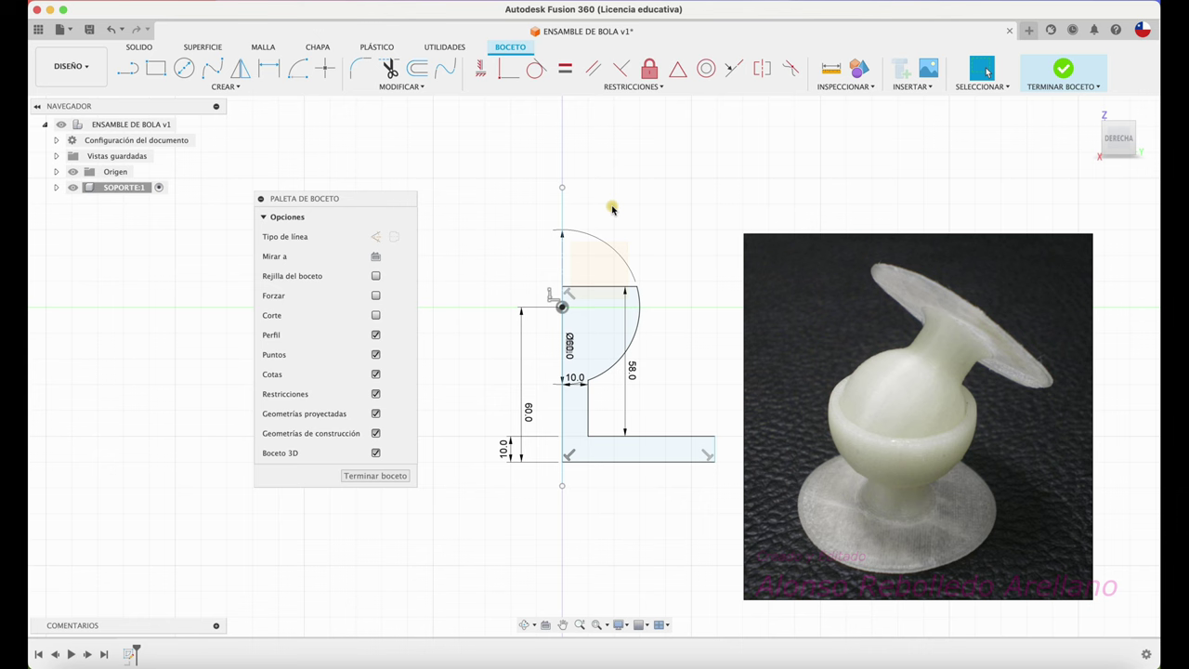
left_click(1065, 74)
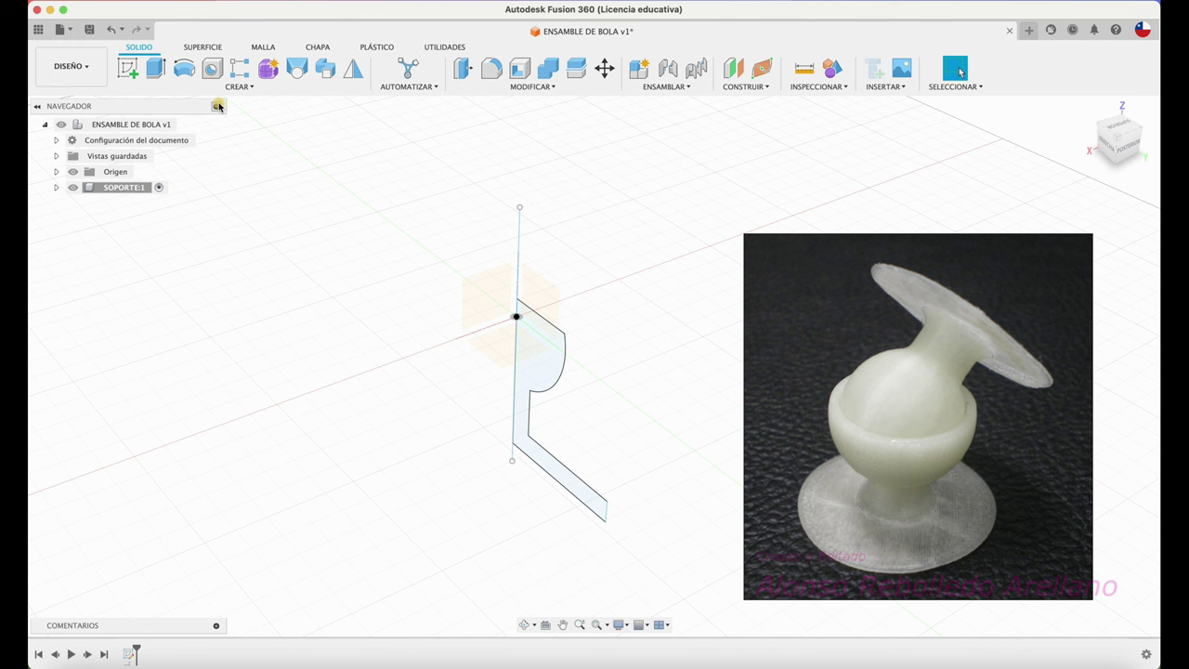
Revolve the profile 360° around the vertical axis line, briefly opening and closing Measure
left_click(184, 68)
left_click(515, 369)
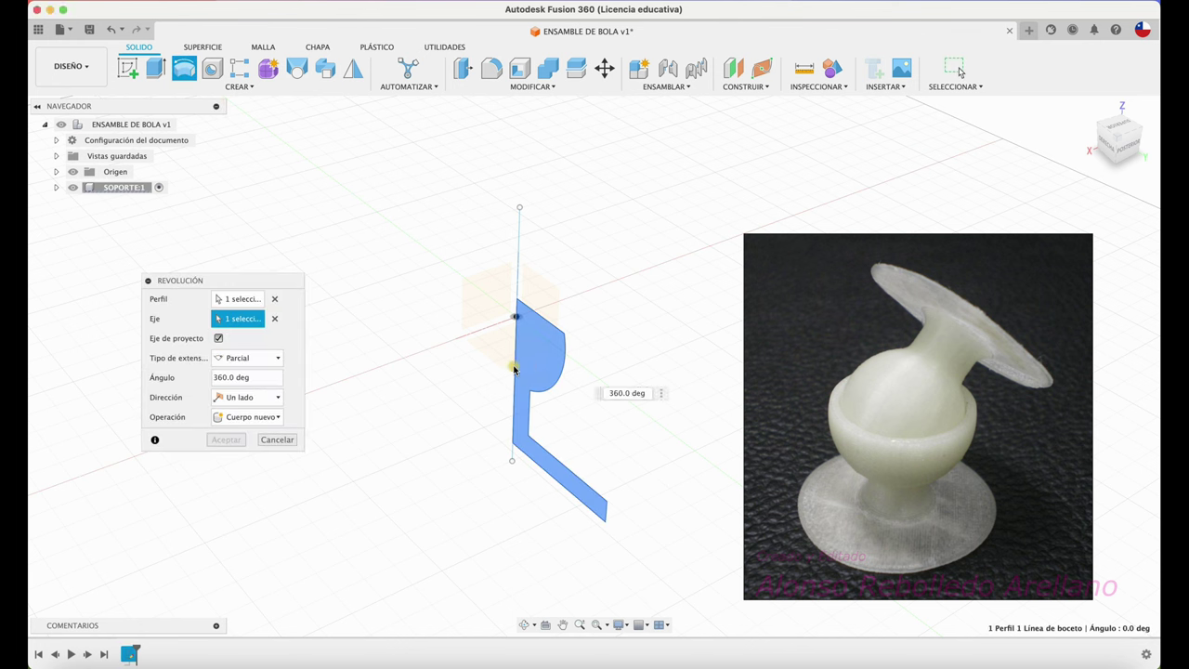
left_click(226, 439)
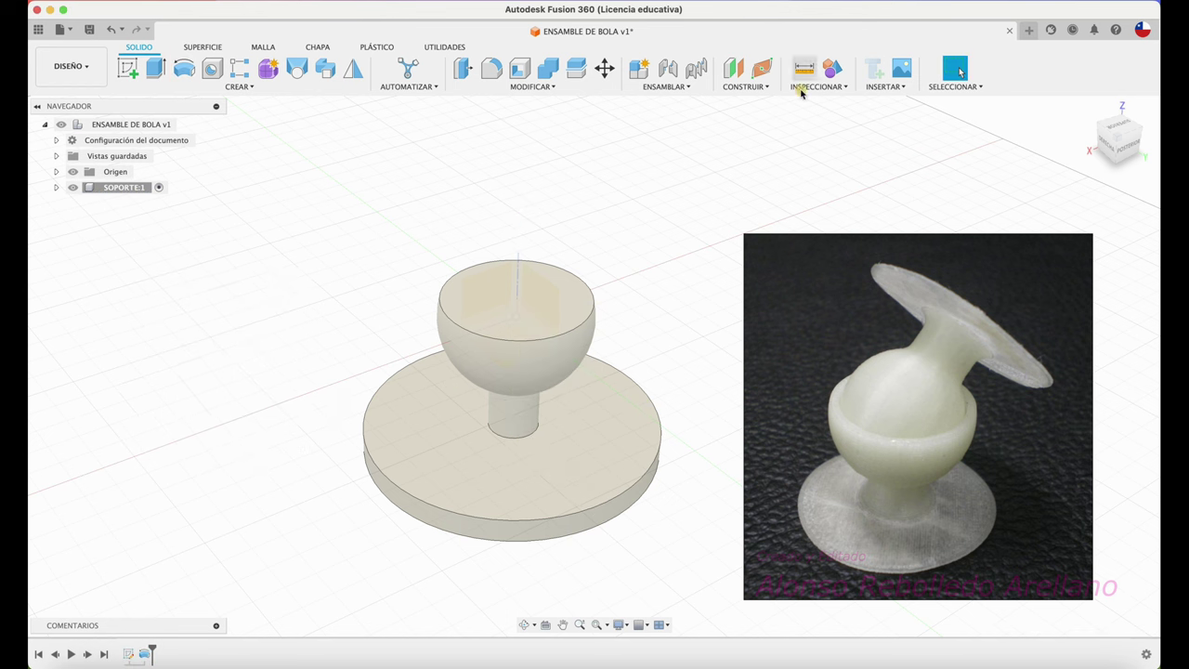
left_click(804, 69)
left_click(833, 74)
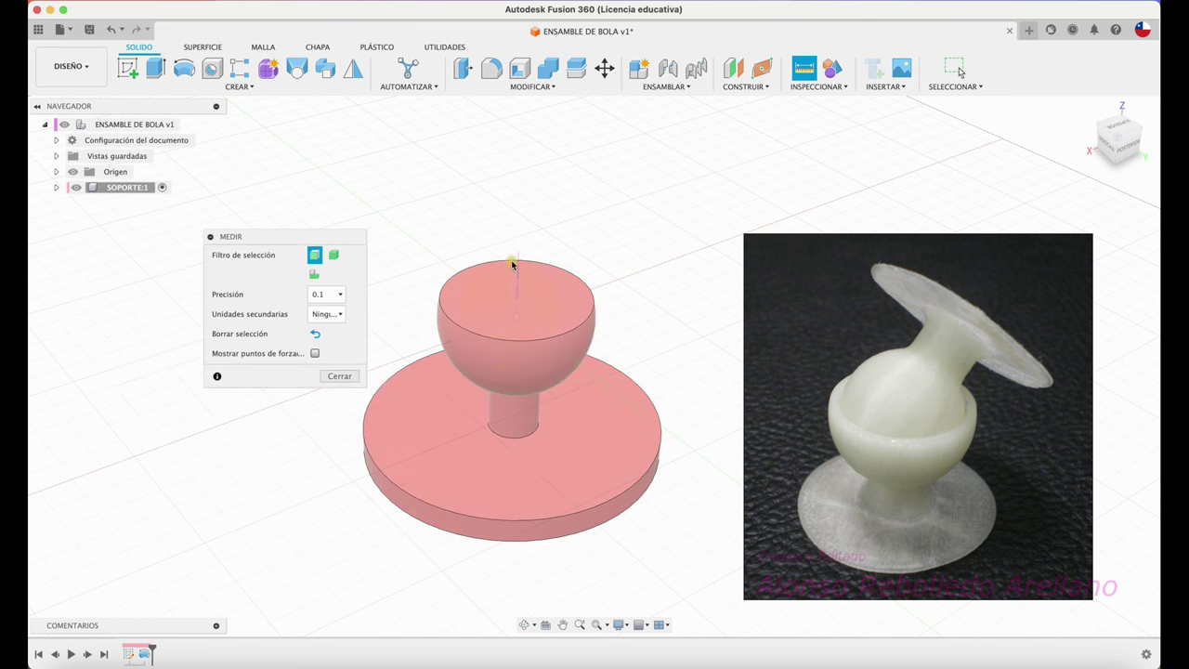
left_click(340, 376)
Start a new sketch on the base disc's flat face
mouse_move(549, 193)
middle_mouse_down("shift")
mouse_move(600, 206)
mouse_move(366, 238)
middle_mouse_up("shift")
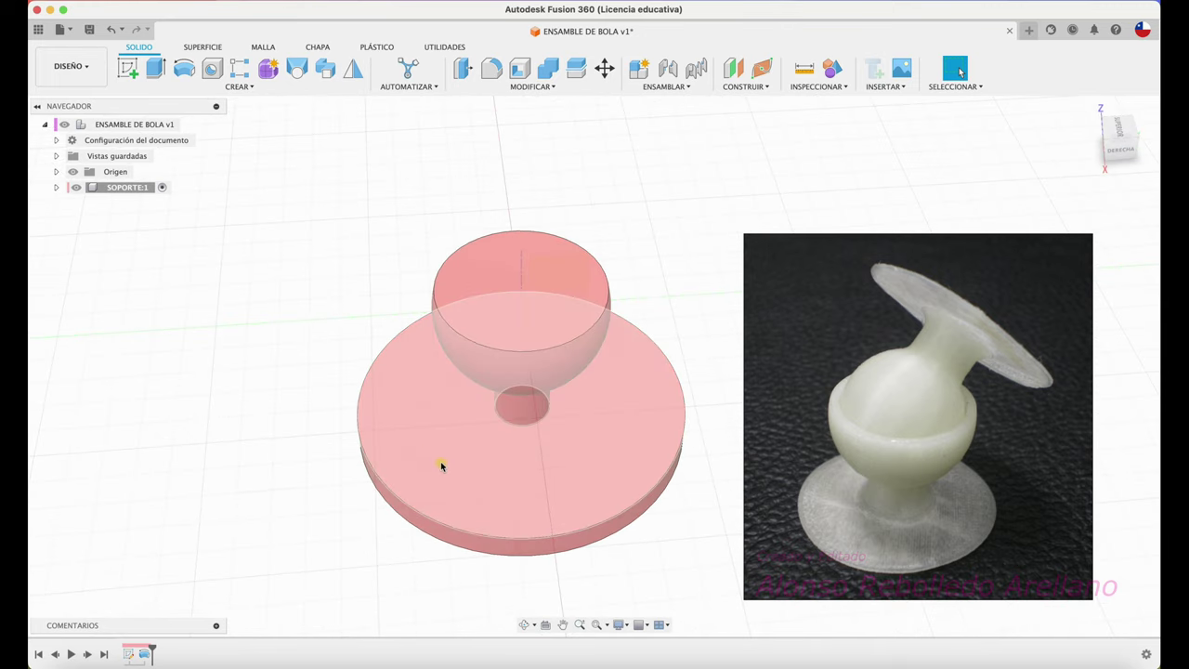
left_click(128, 68)
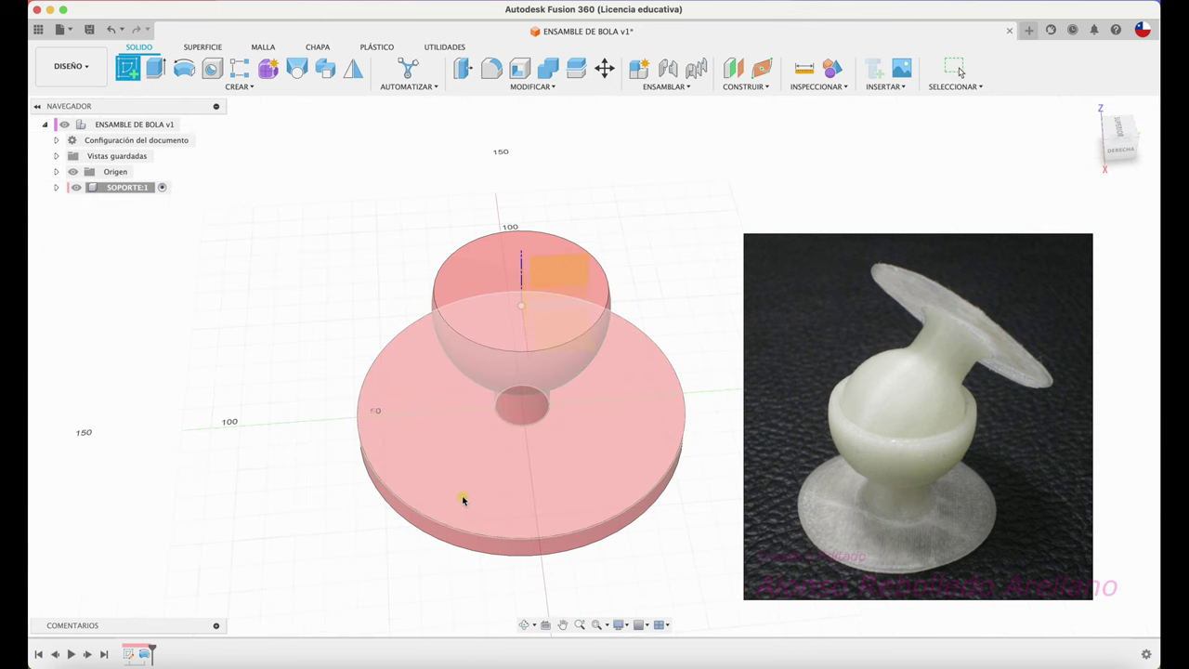
left_click(463, 500)
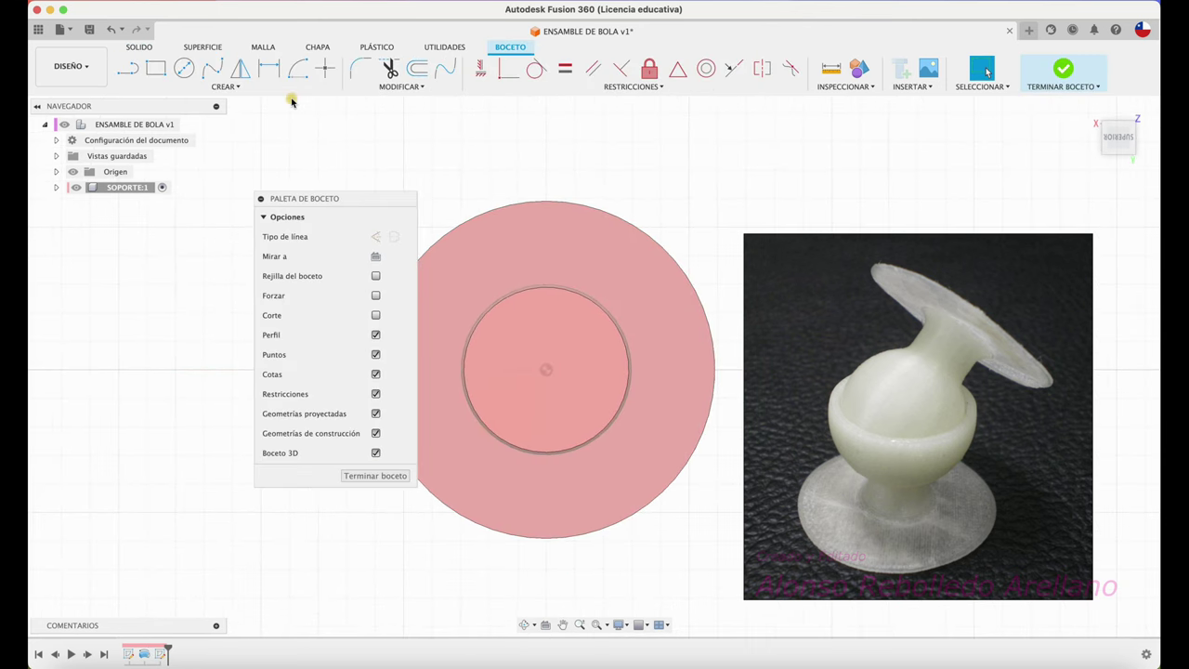
left_click(184, 67)
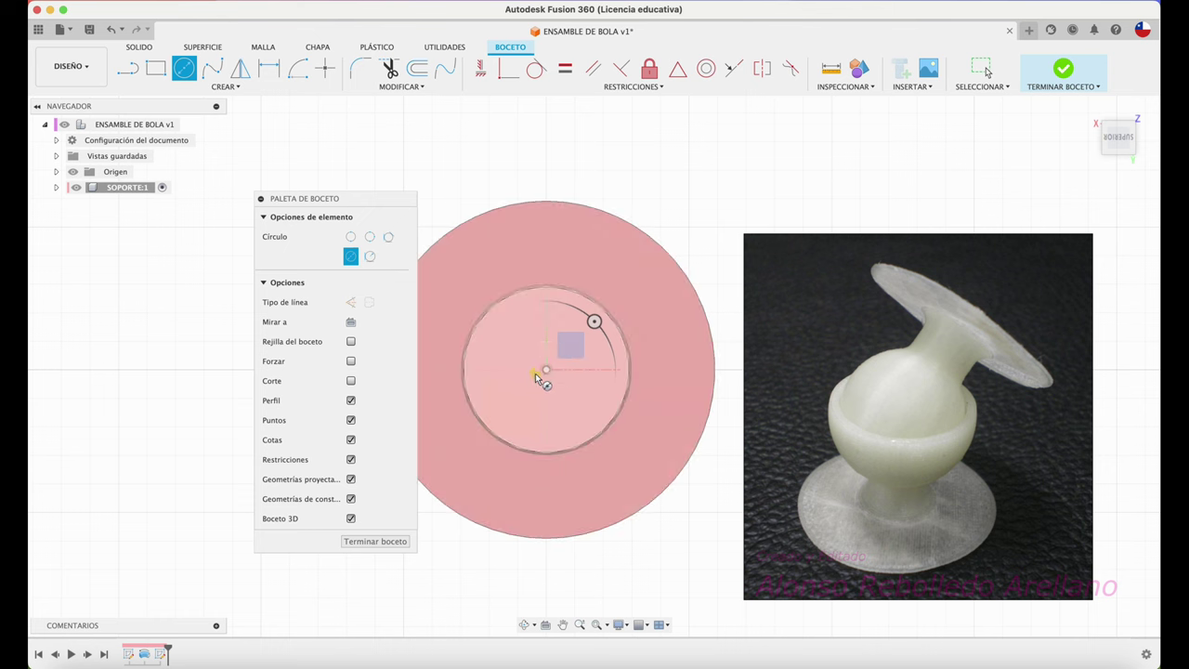
Draw an 8 mm circle near the base disc's outer edge
left_click(547, 369)
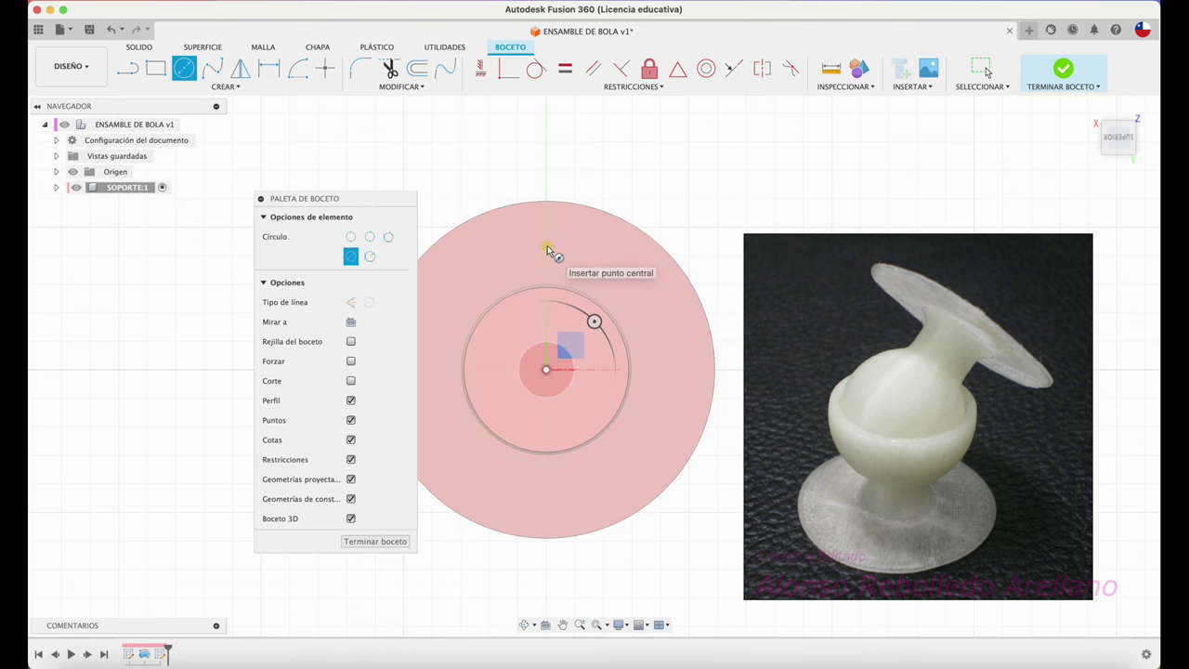
left_click(547, 244)
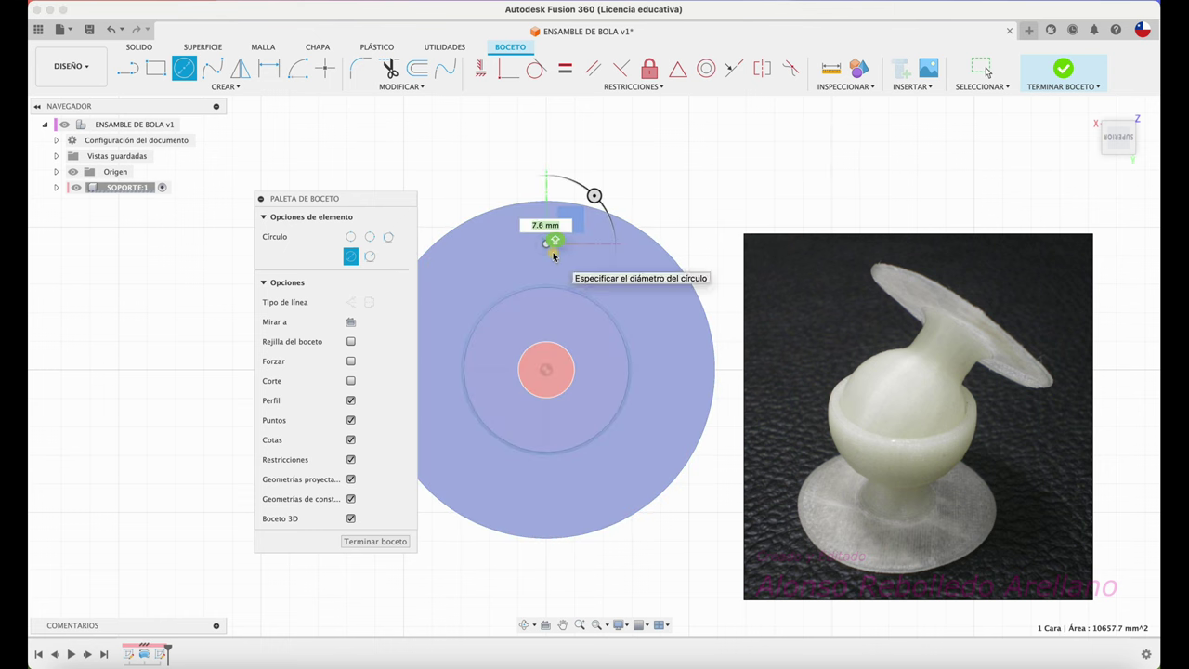
type("8")
key("Return")
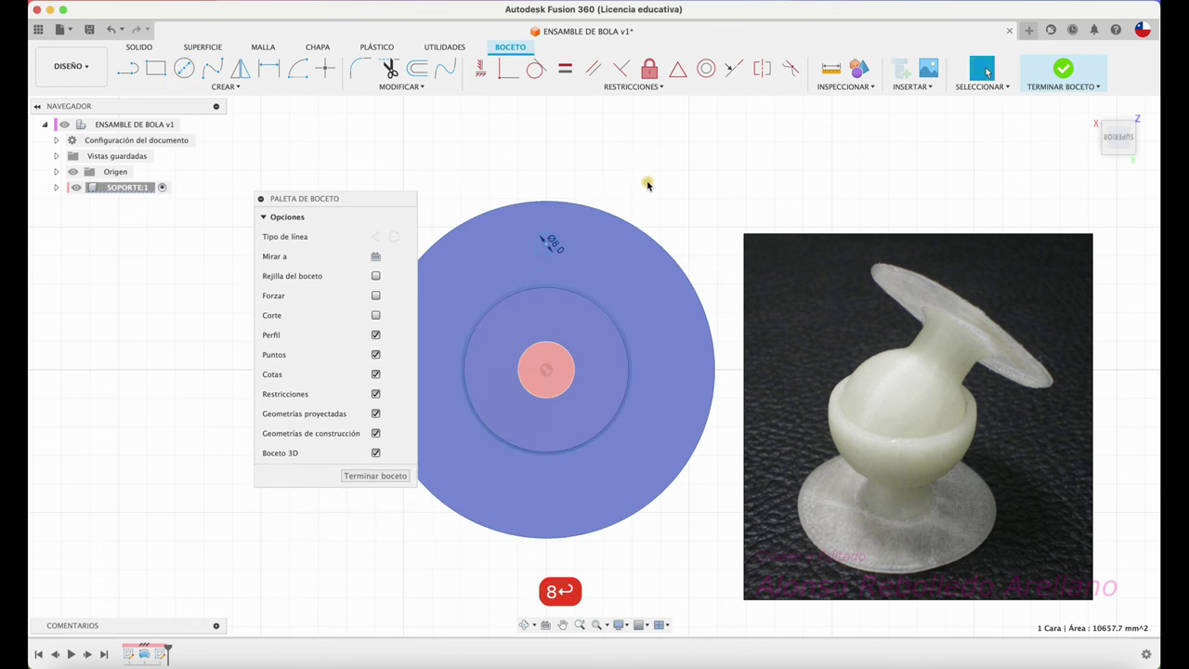
key("Escape")
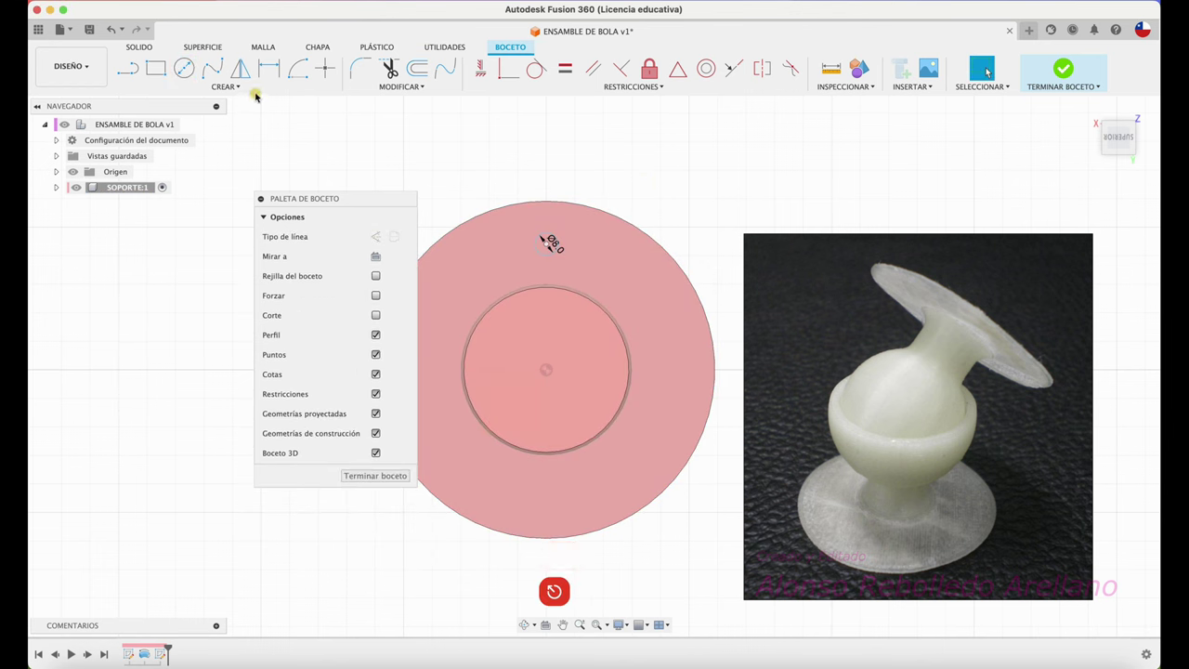
Circular-pattern the 8 mm circle 5 times around the disc centre and finish the sketch
left_click(253, 91)
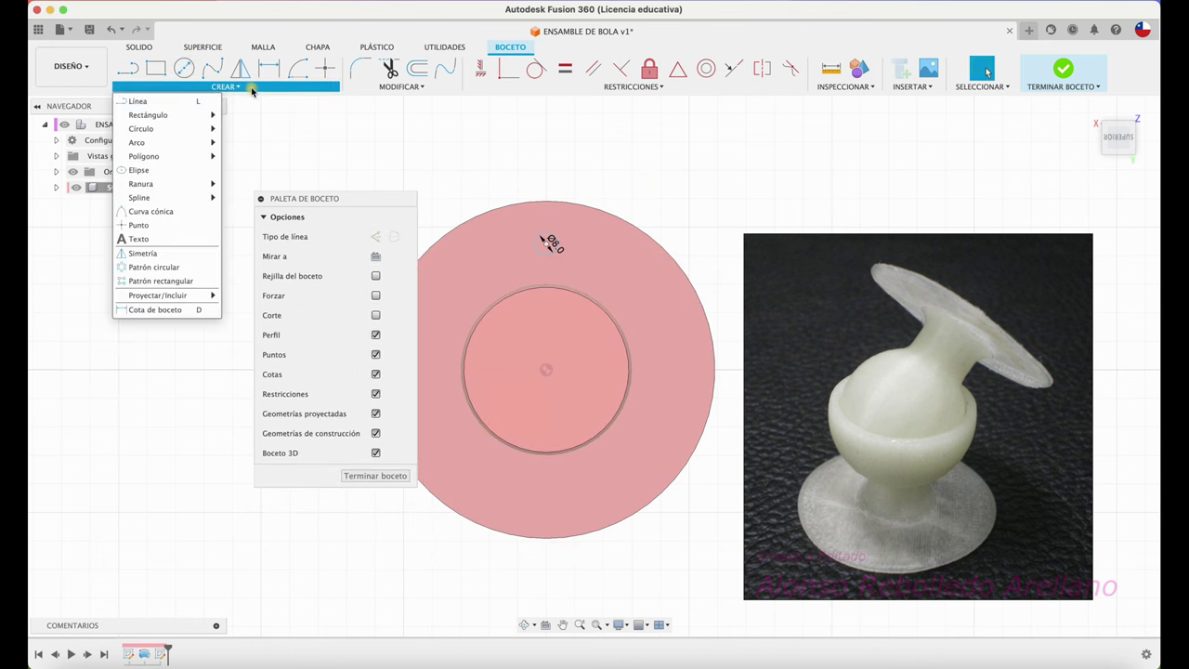
left_click(164, 266)
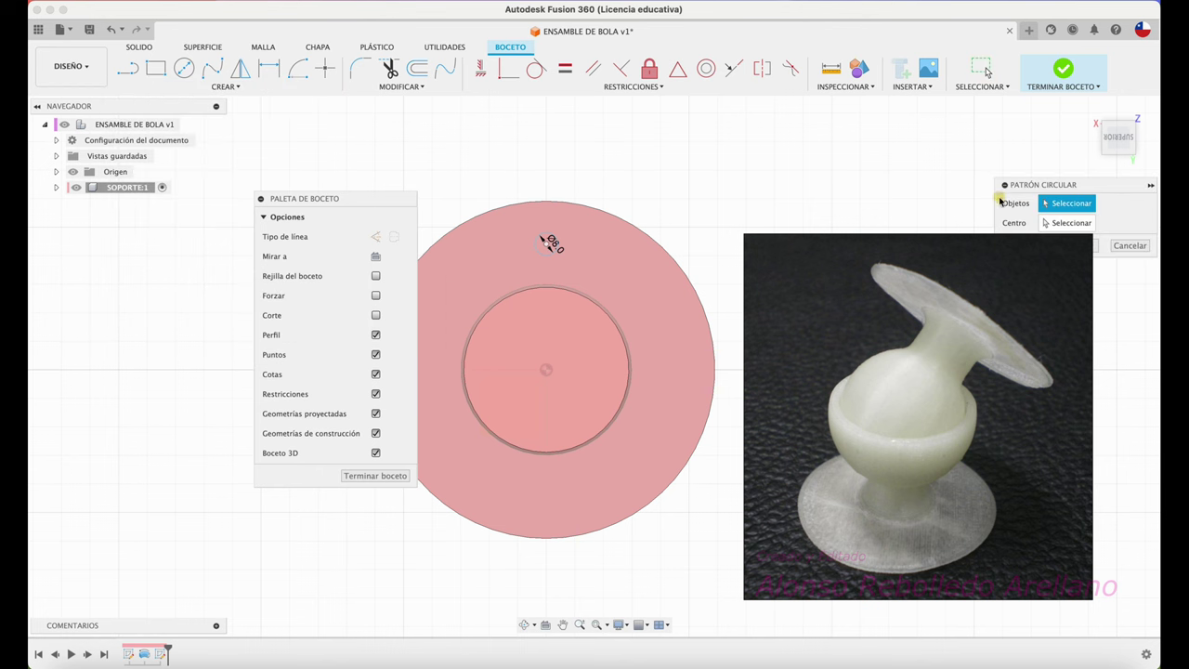
left_click_drag(1045, 188, 713, 115)
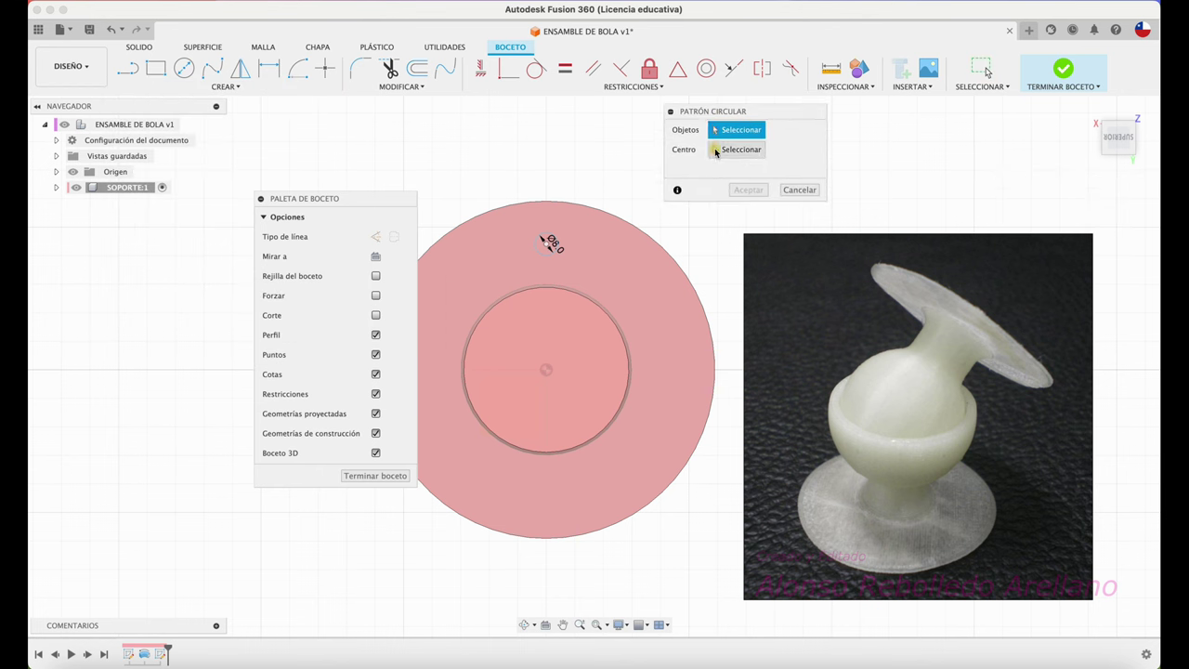
left_click(735, 151)
left_click(671, 256)
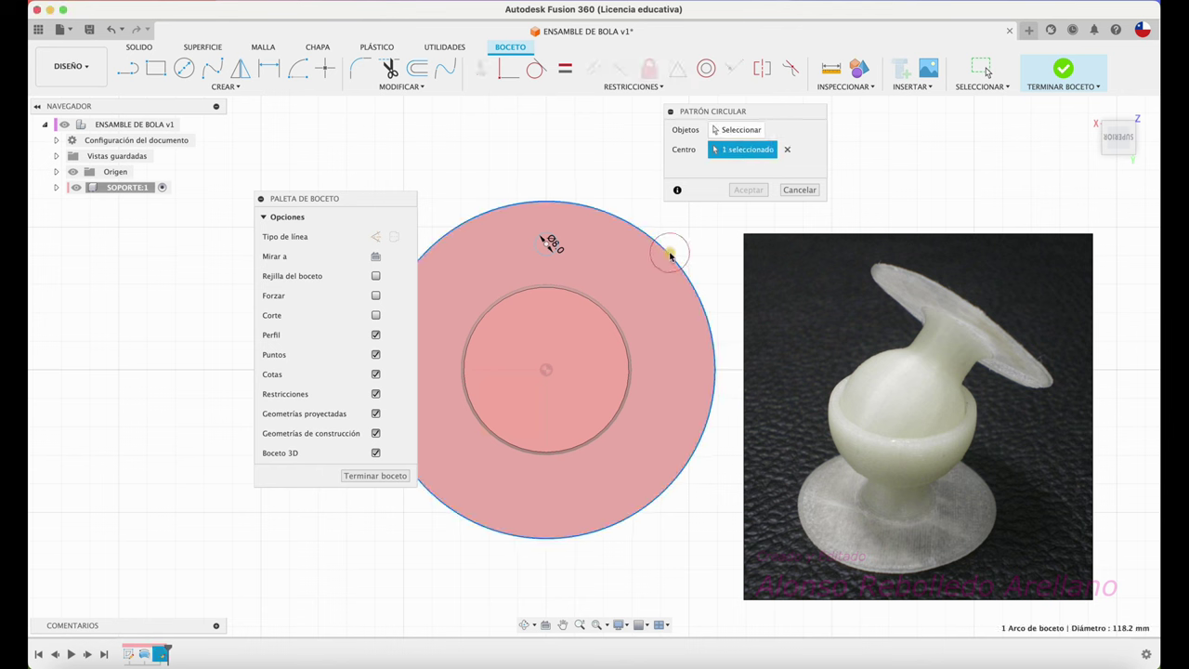
mouse_move(393, 205)
left_mouse_down()
mouse_move(292, 199)
mouse_move(305, 202)
left_mouse_up()
left_click(738, 130)
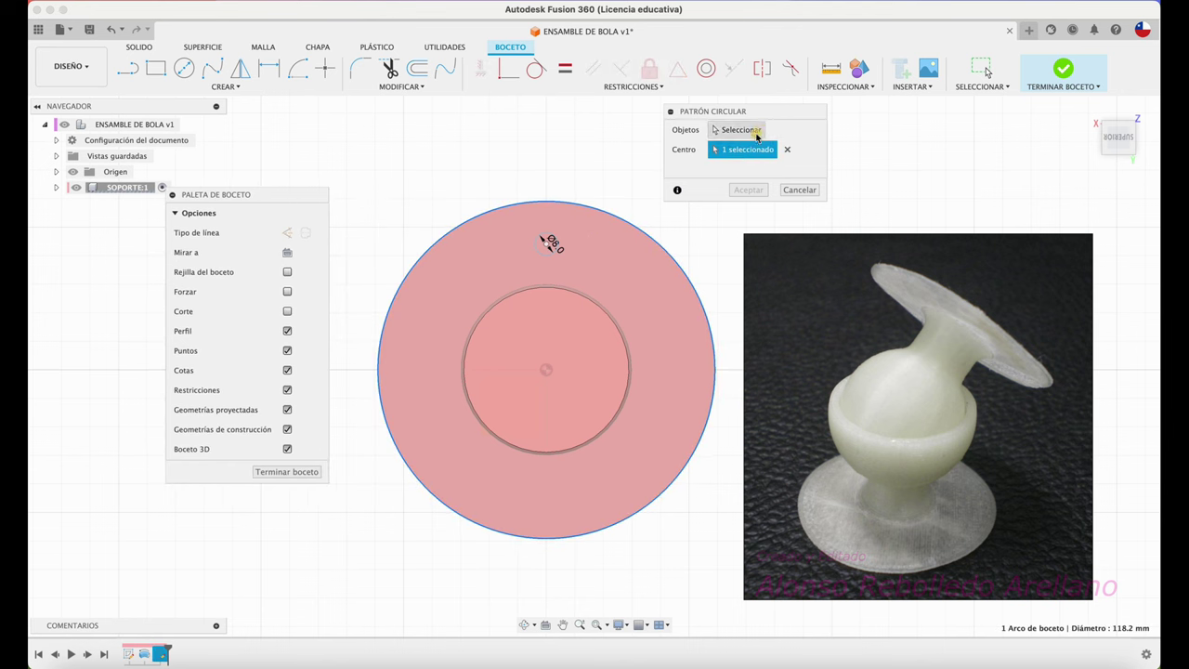
left_click(549, 251)
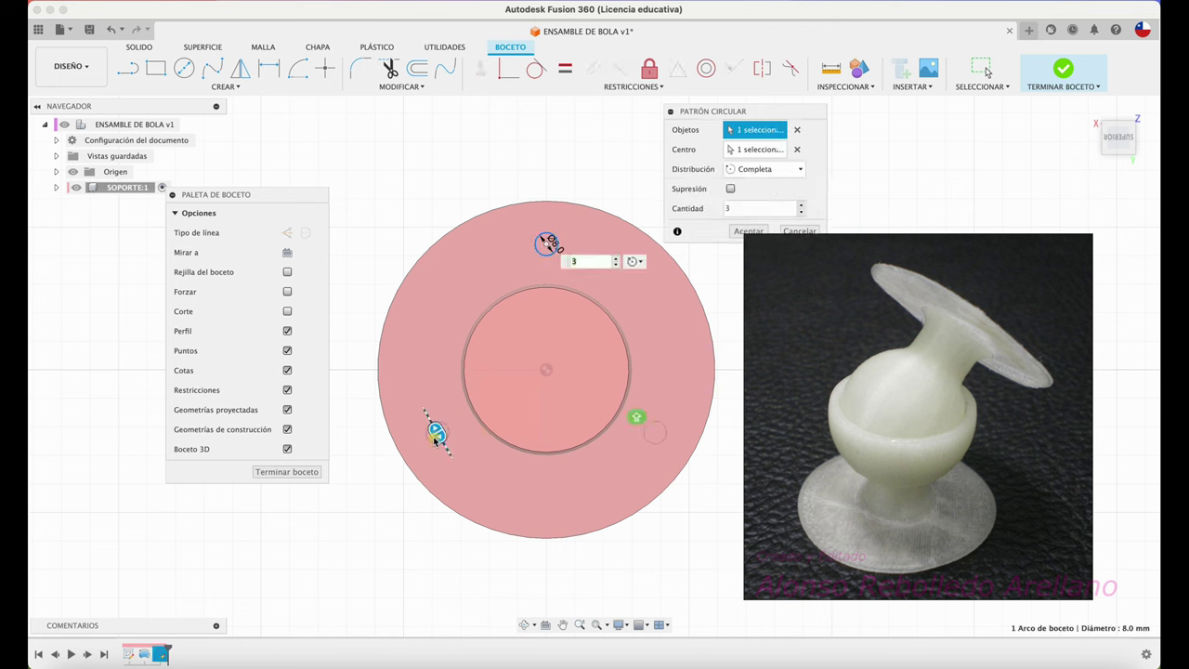
left_click_drag(434, 442, 451, 452)
type("5")
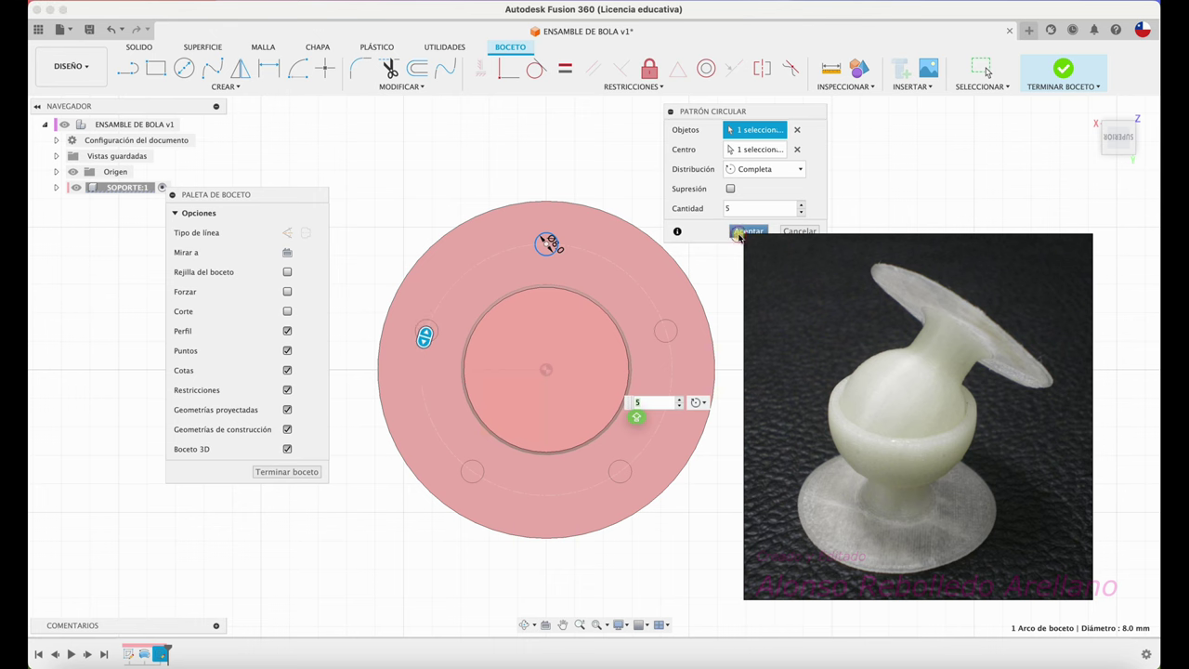
left_click(739, 233)
left_click(1058, 87)
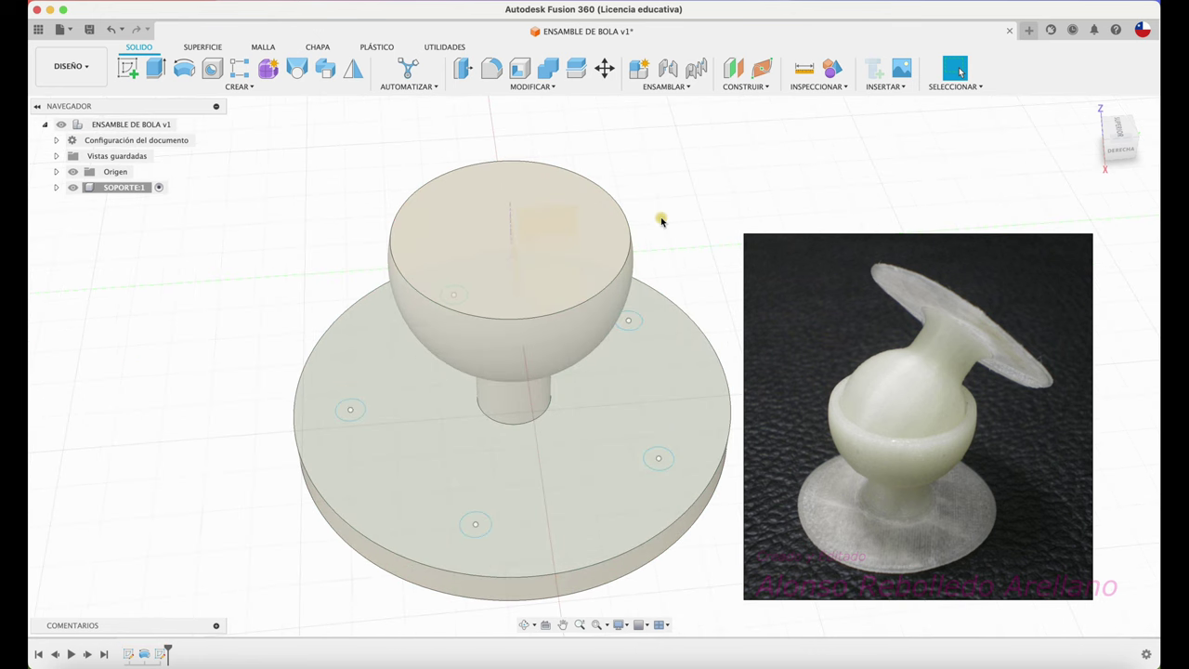
Select all five small circles as extrude profiles
key("e")
left_click(351, 410)
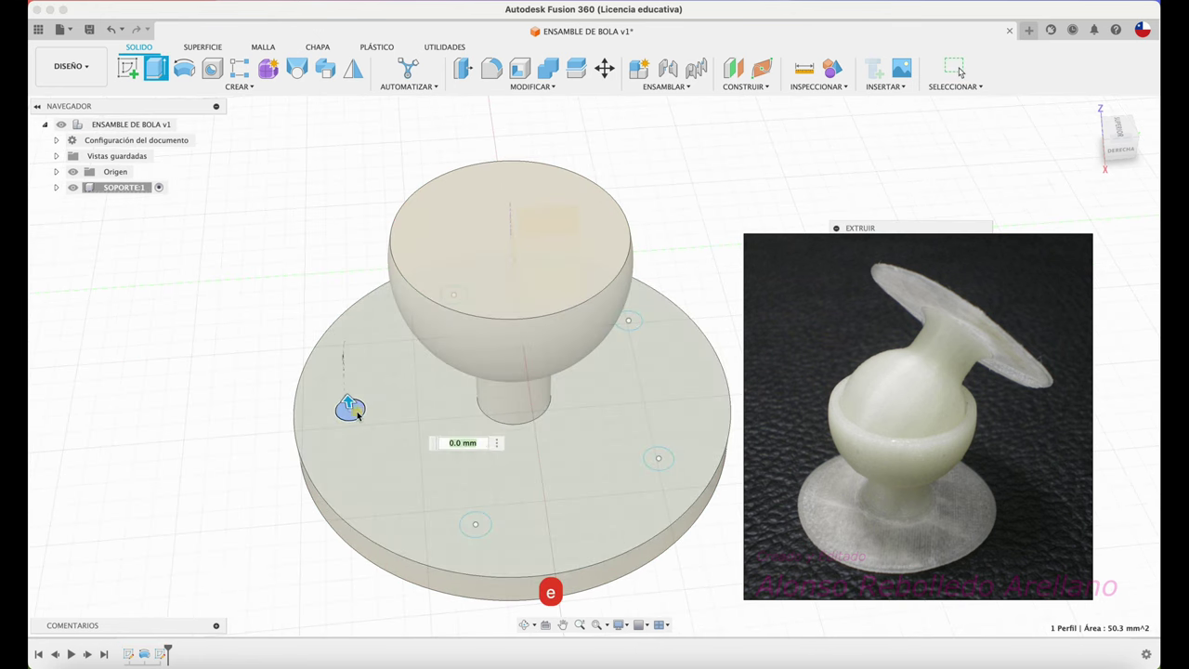
left_click(478, 524)
left_click(659, 458)
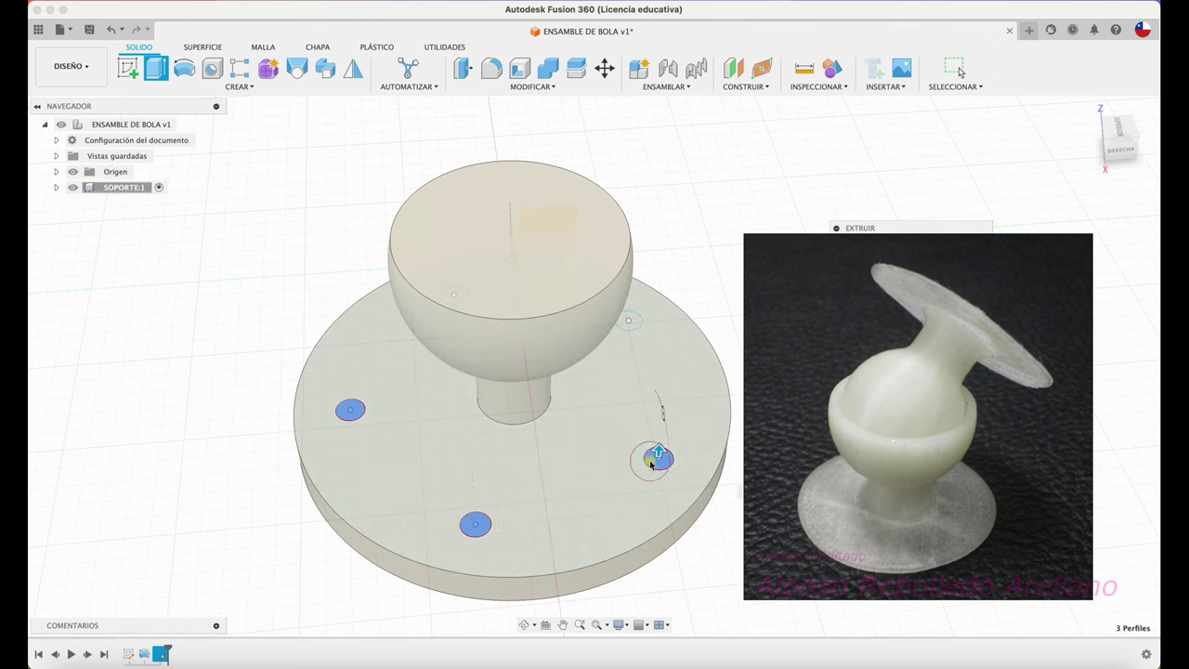
left_click(628, 320)
middle_click_drag(628, 320, 642, 348, "shift")
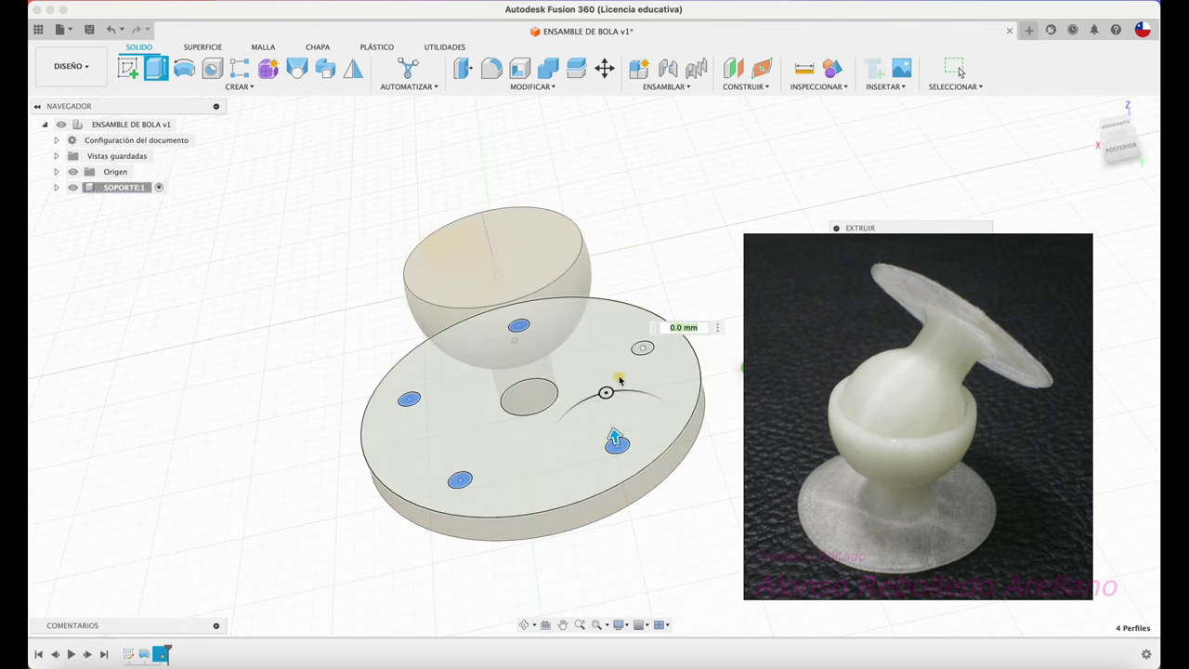
left_click(642, 348)
Cut the five circles down through the base disc to form holes
left_click_drag(640, 345, 673, 520)
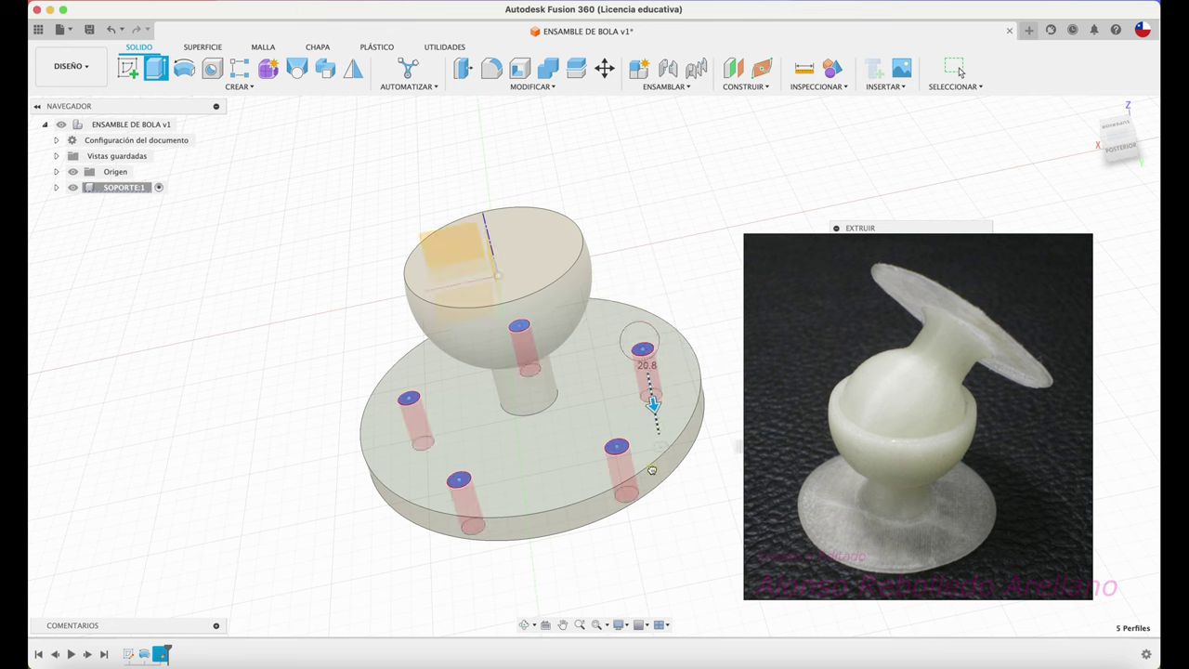
middle_click_drag(630, 287, 650, 306, "shift")
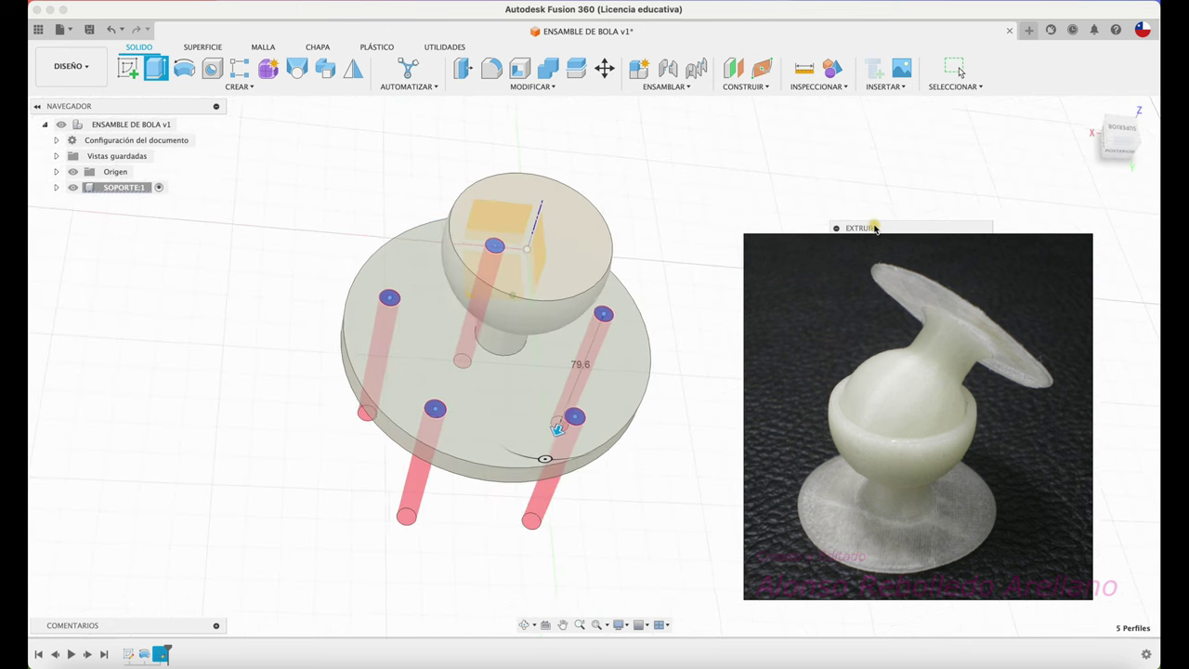
mouse_move(884, 228)
left_mouse_down()
mouse_move(349, 345)
mouse_move(169, 306)
left_mouse_up()
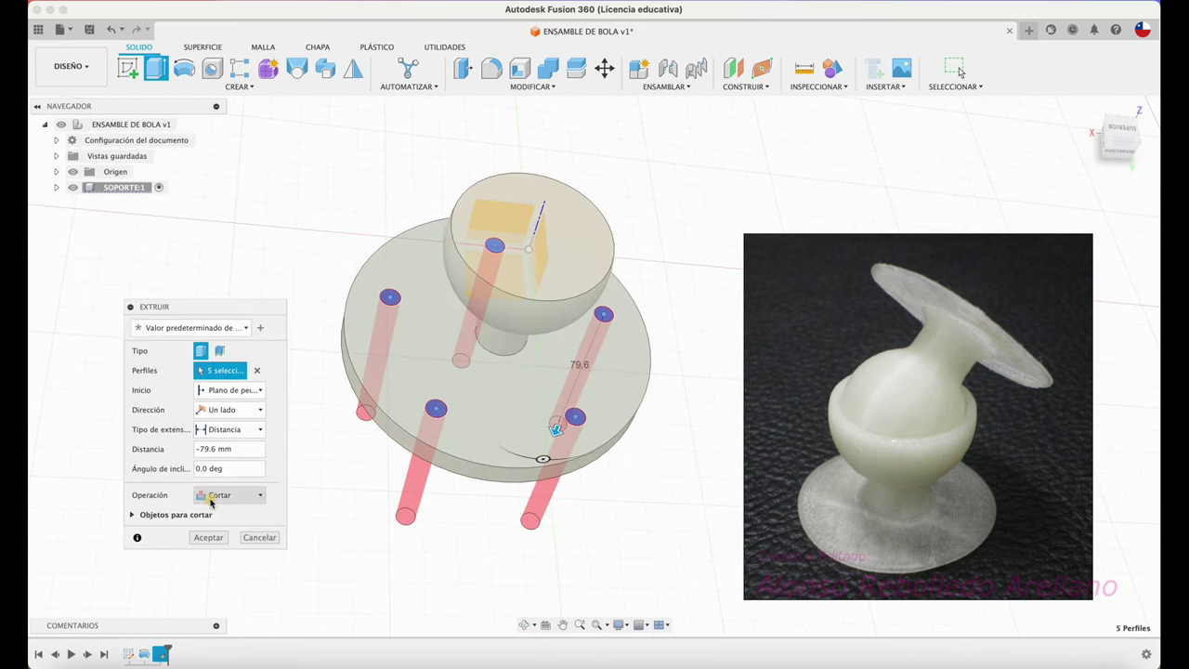
left_click(212, 539)
middle_click_drag(213, 536, 480, 122, "shift")
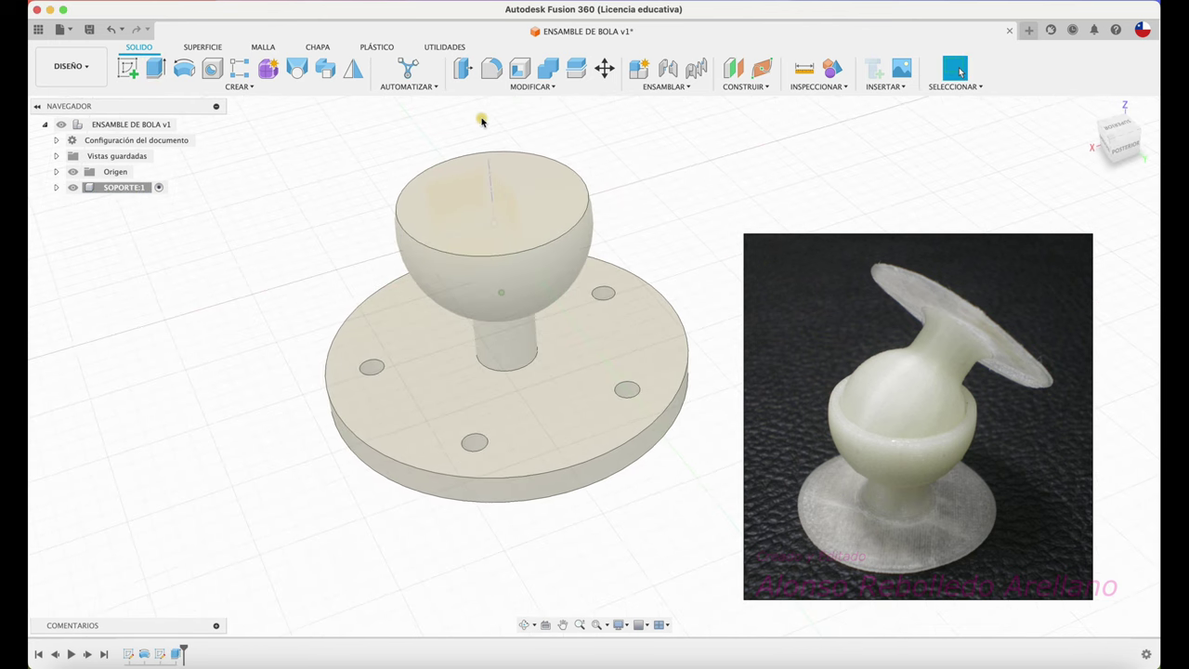
left_click(527, 86)
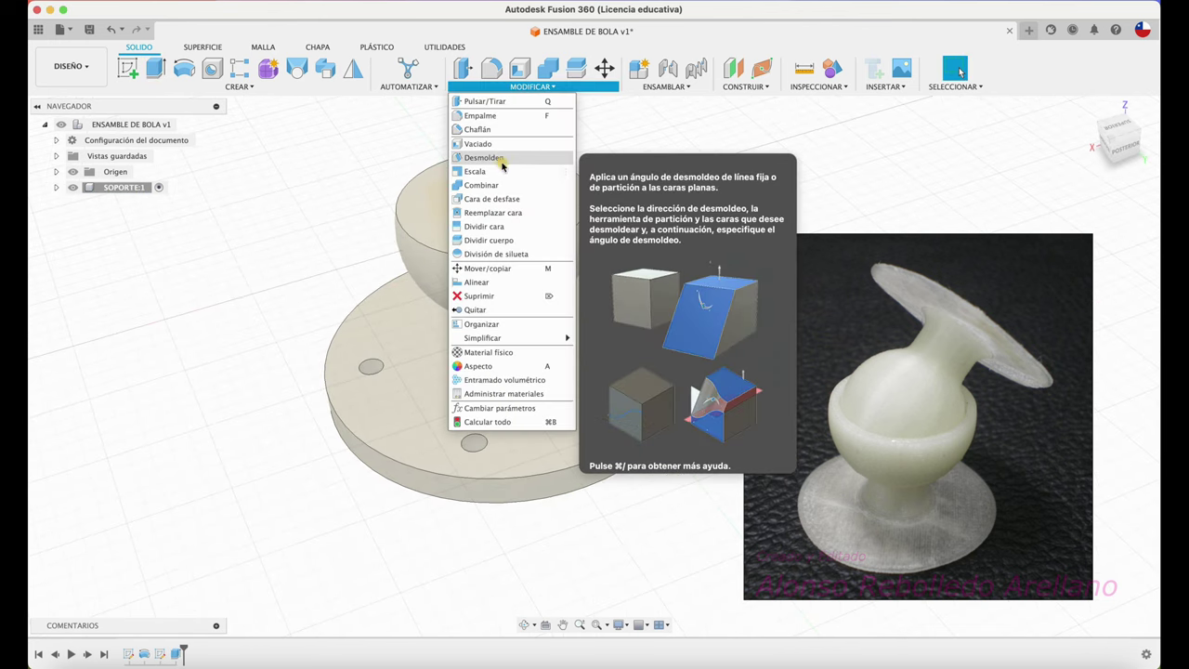
Chamfer the base's bottom edge by 2 mm
left_click(503, 131)
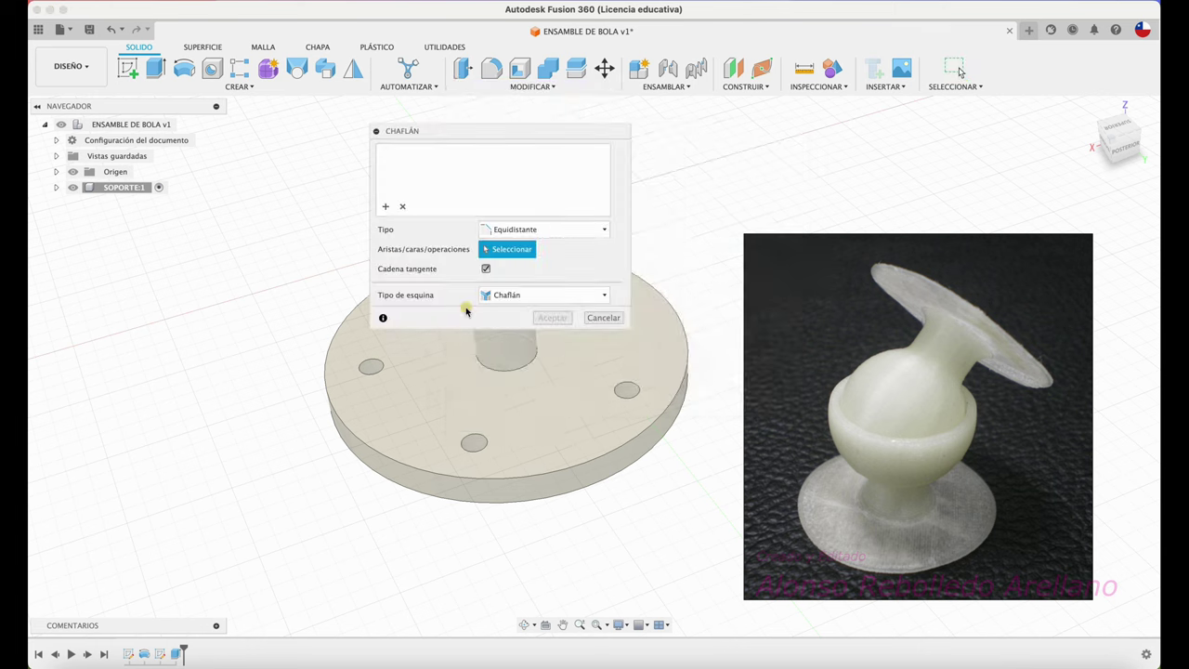
left_click(427, 472)
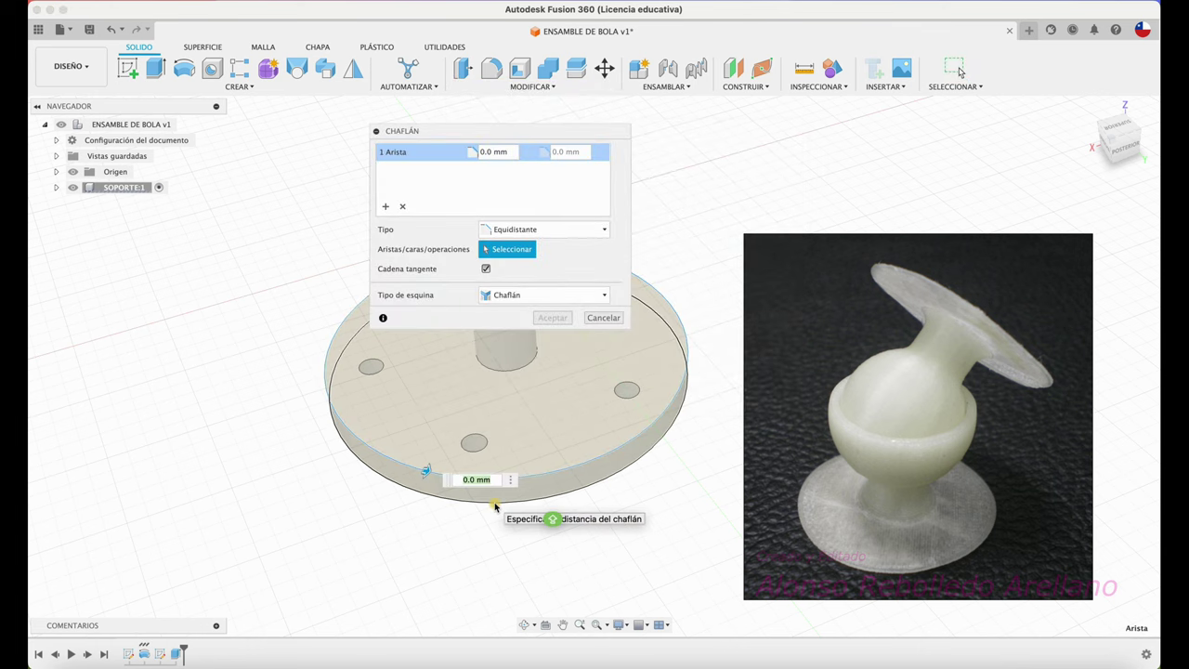
type("2")
left_click(565, 321)
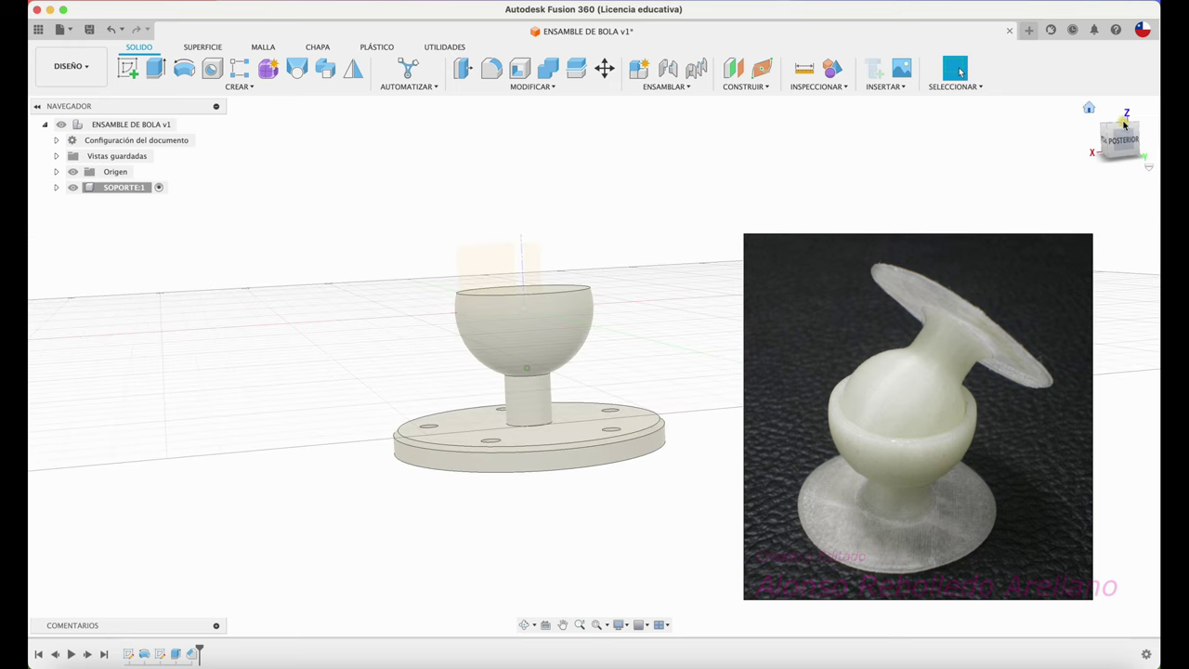
Reorient the view from the back to a standard angled view of the part
left_click(1122, 144)
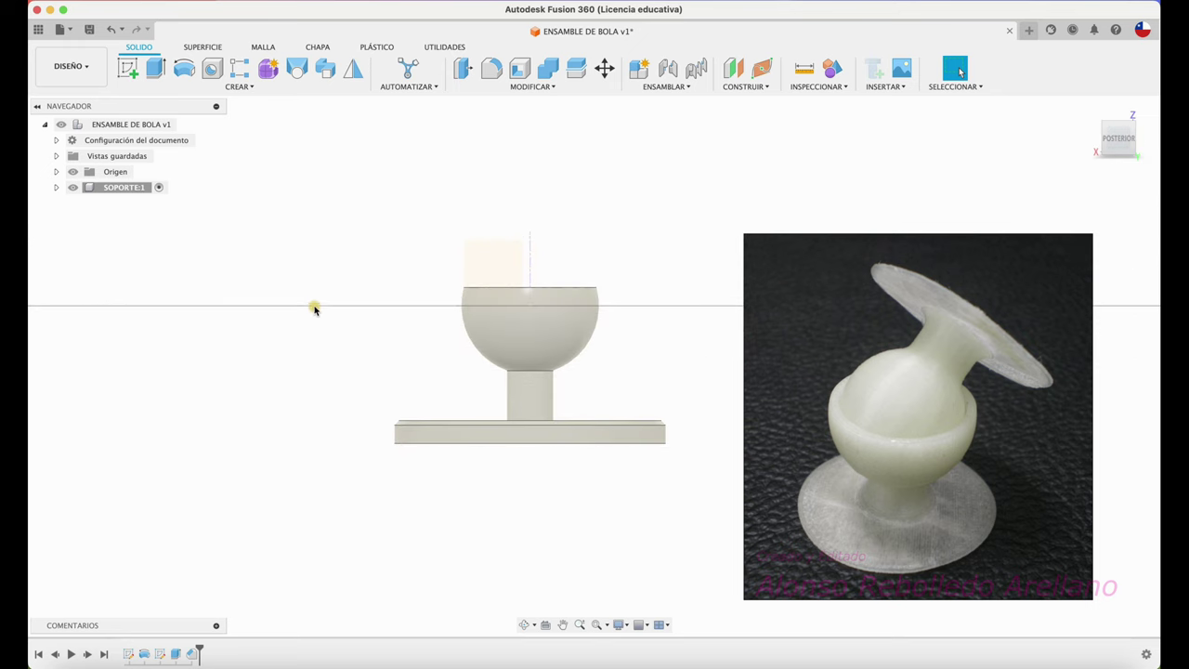
mouse_move(400, 414)
middle_mouse_down("shift")
mouse_move(533, 384)
mouse_move(541, 348)
middle_mouse_up("shift")
left_click_drag(540, 348, 691, 146)
mouse_move(593, 349)
middle_mouse_down("shift")
mouse_move(539, 346)
mouse_move(532, 85)
middle_mouse_up("shift")
left_click(534, 86)
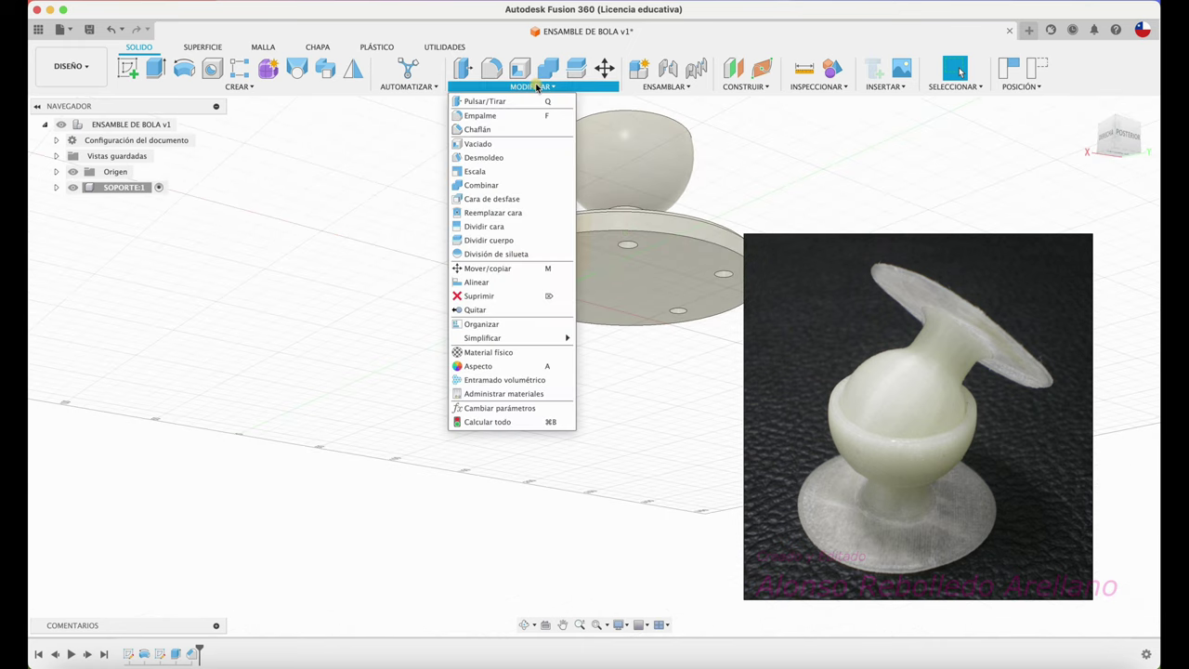
Align the base's bottom point to the origin, then select the SOPORTE:1 component
left_click(476, 281)
left_click(625, 282)
middle_click_drag(589, 345, 555, 355, "shift")
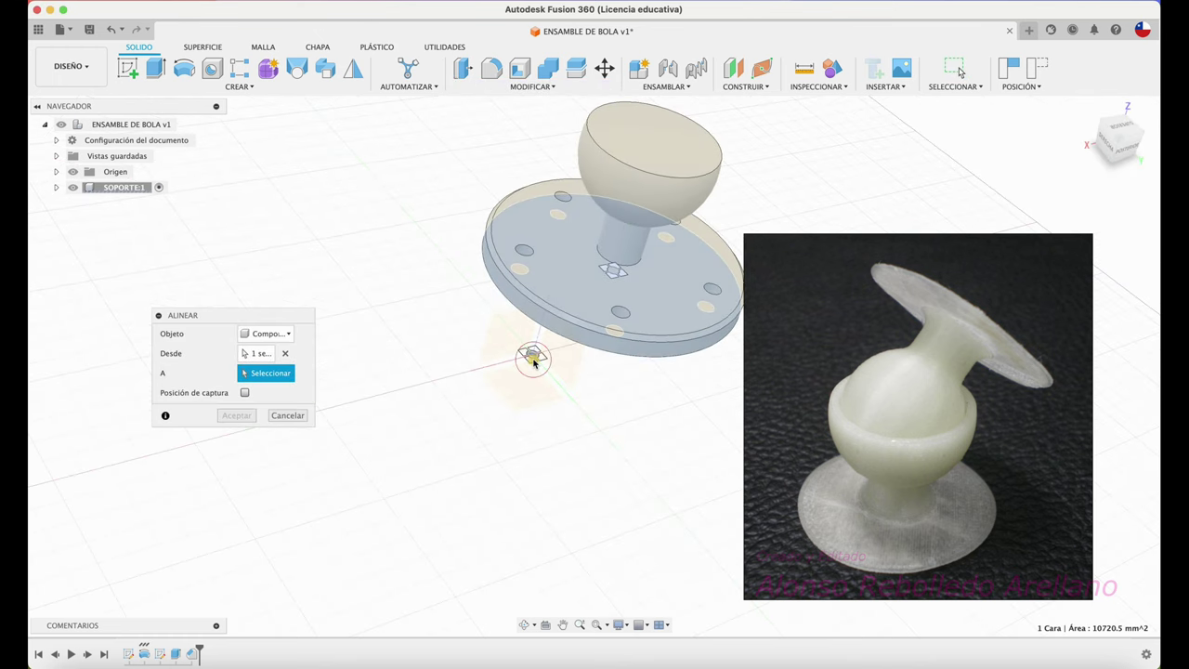
left_click(533, 363)
left_click(240, 455)
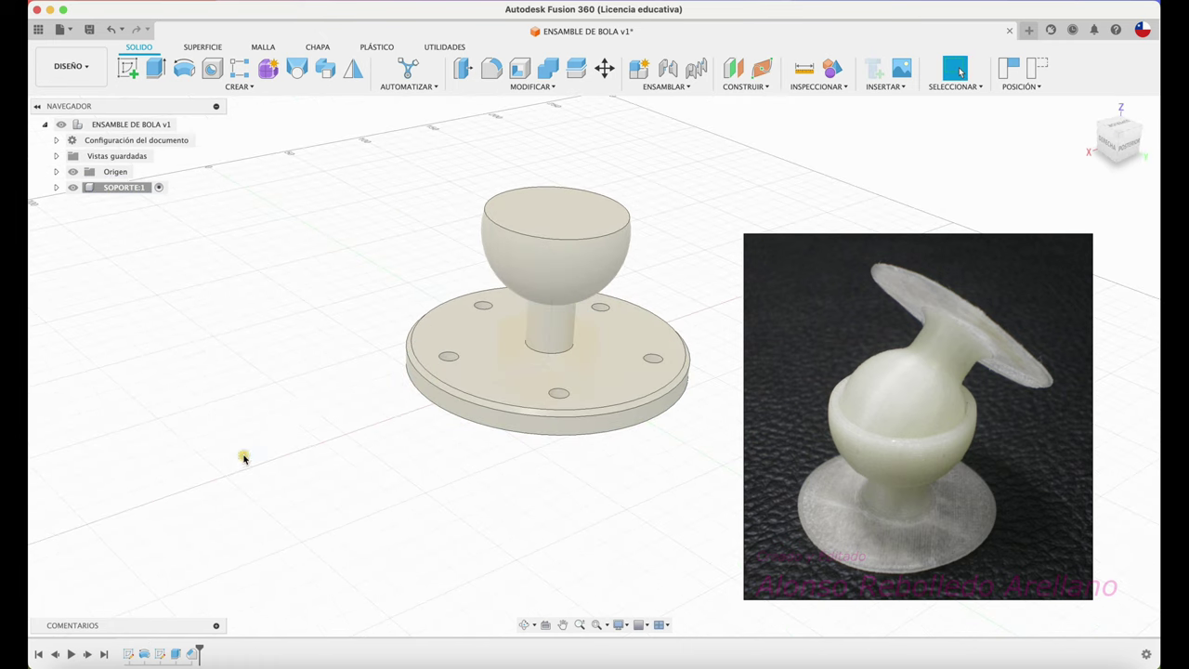
left_click(131, 189)
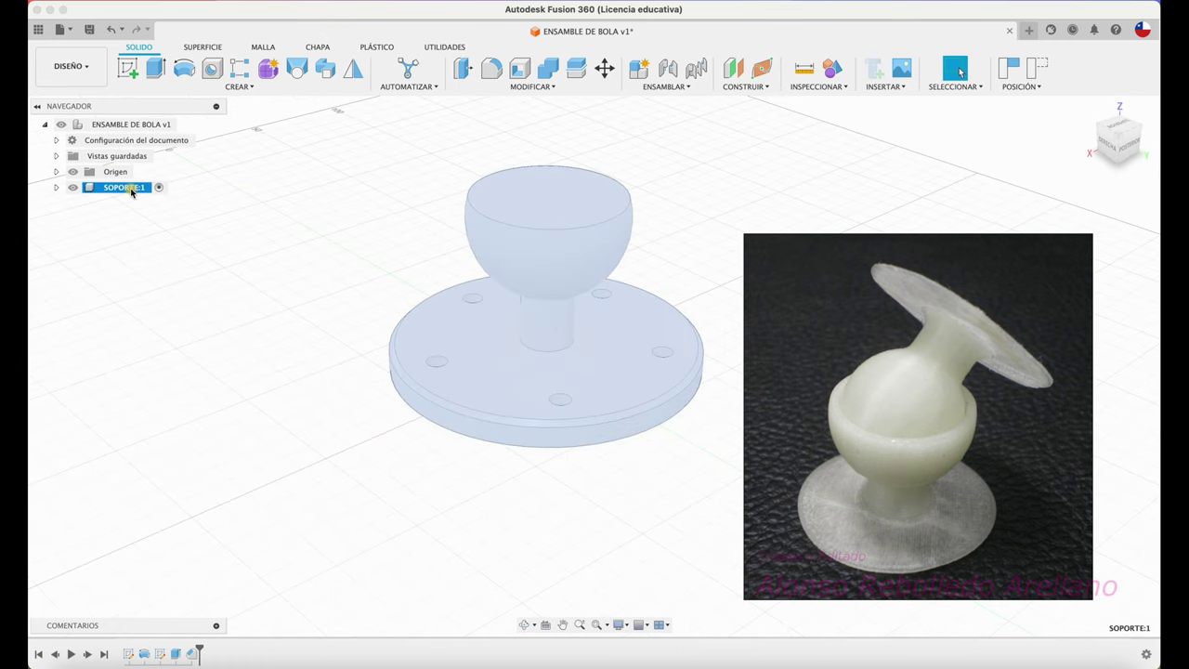
Keep the SOPORTE:1 name and capture its aligned position, then clear the selection
double_click(118, 189)
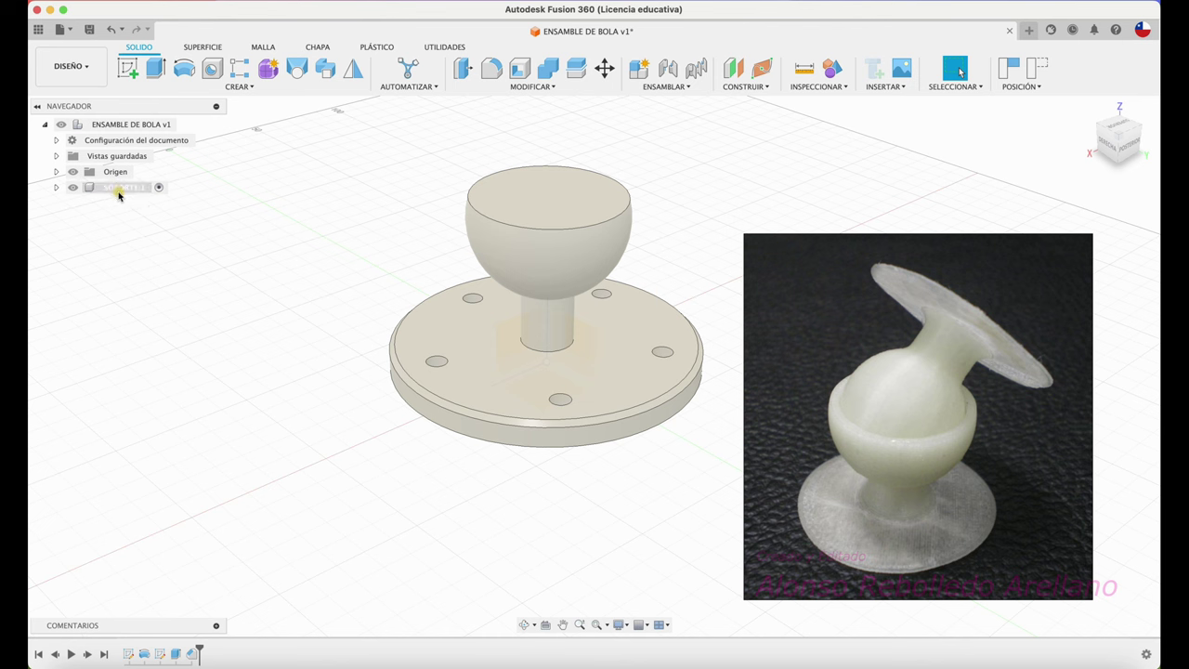
key("Return")
right_click(119, 186)
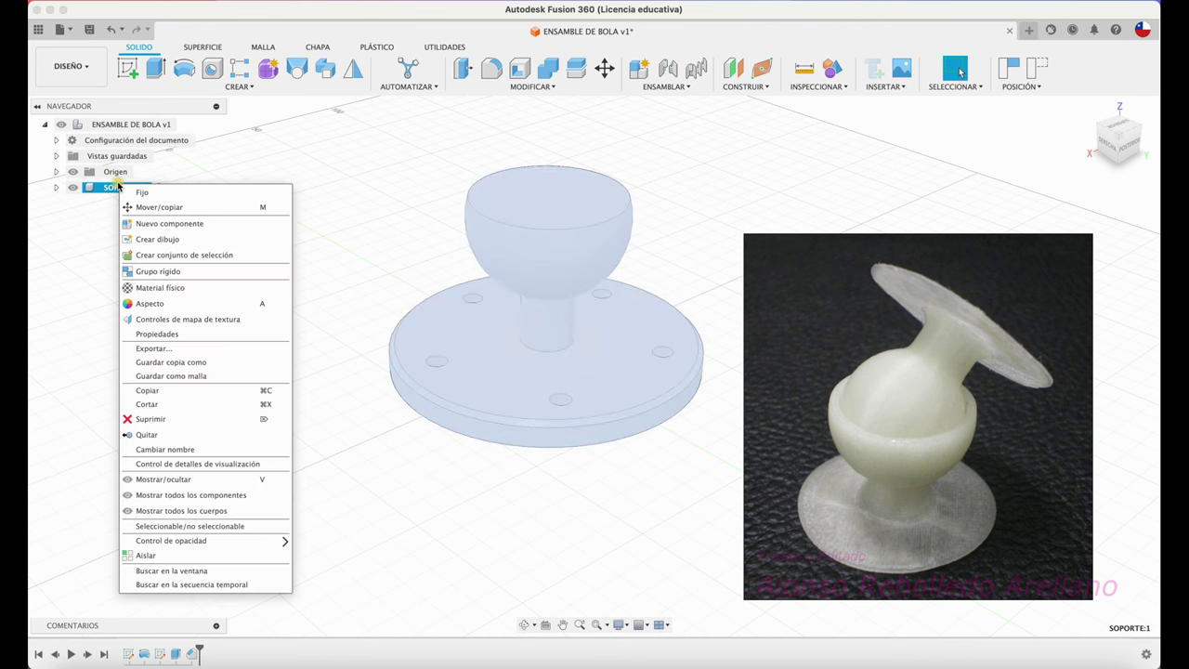
left_click(175, 192)
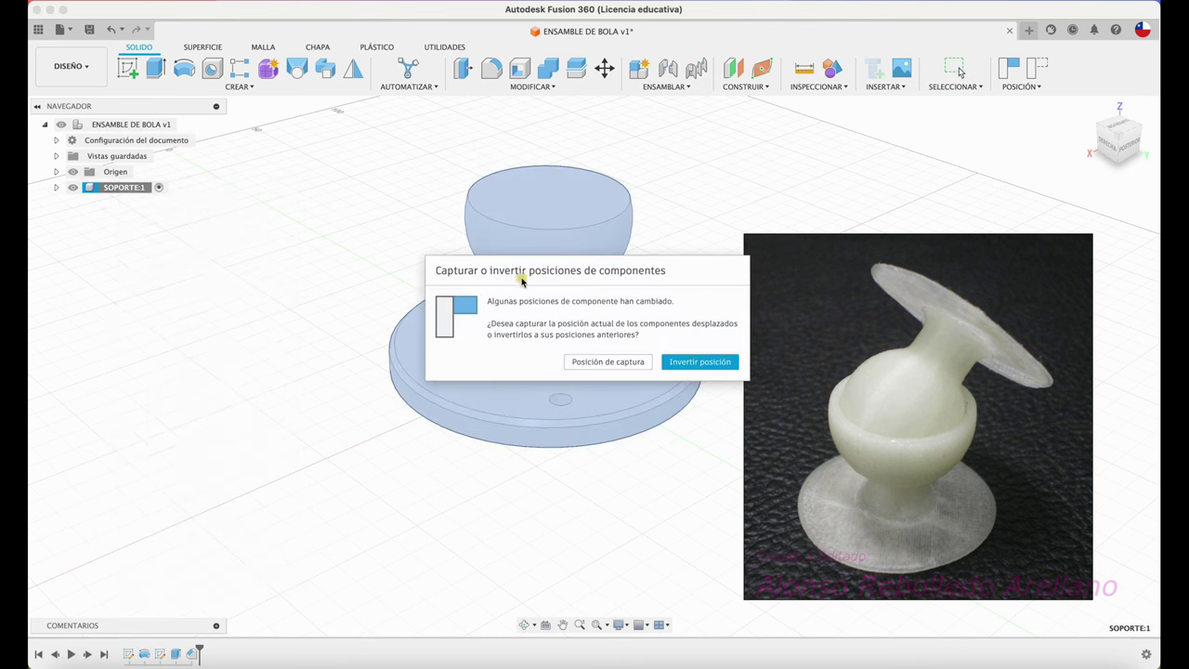
left_click(594, 362)
left_click(703, 179)
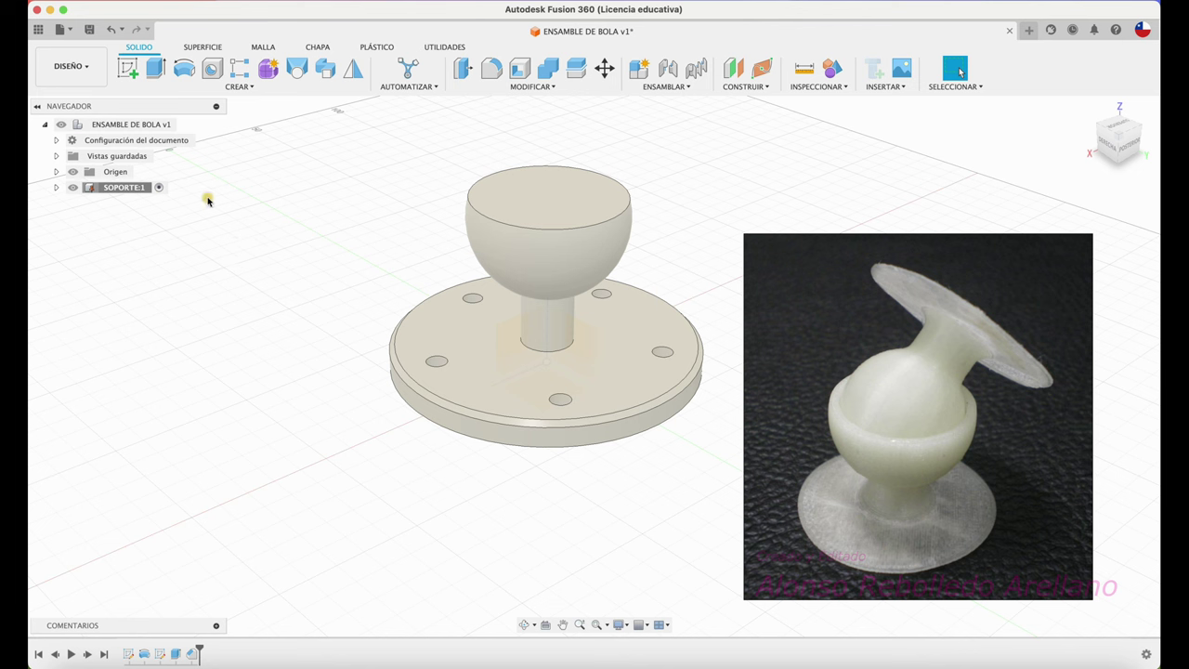
Activate the ENSAMBLE DE BOLA assembly and save a new version of the design
left_click(188, 125)
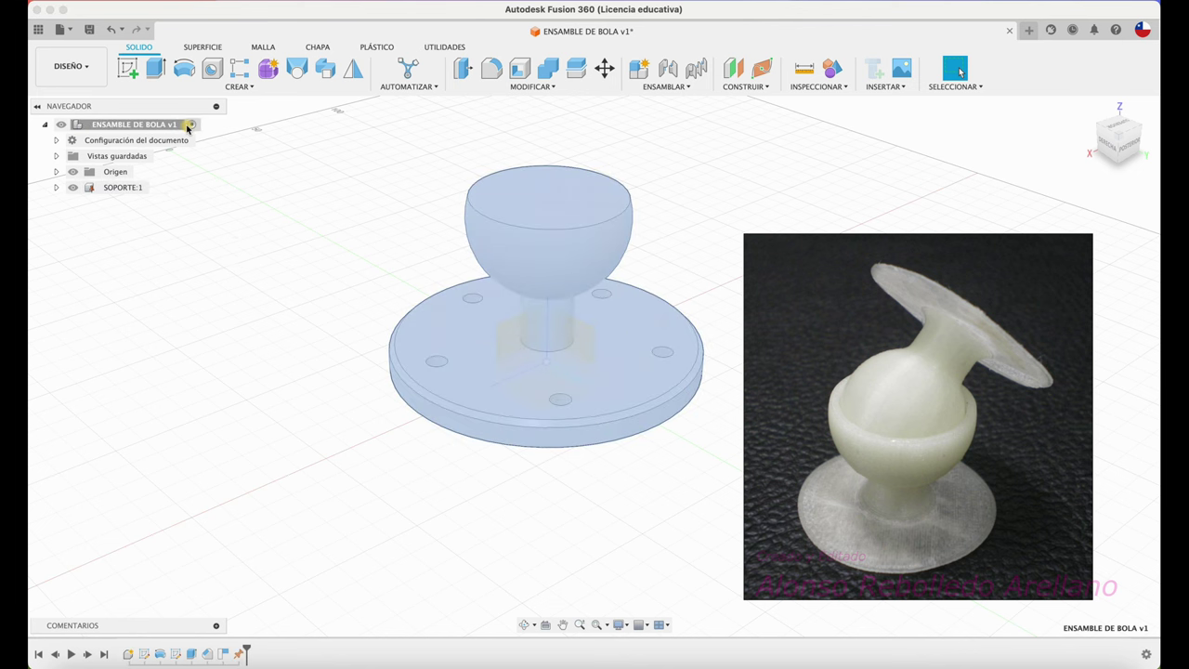
left_click(89, 29)
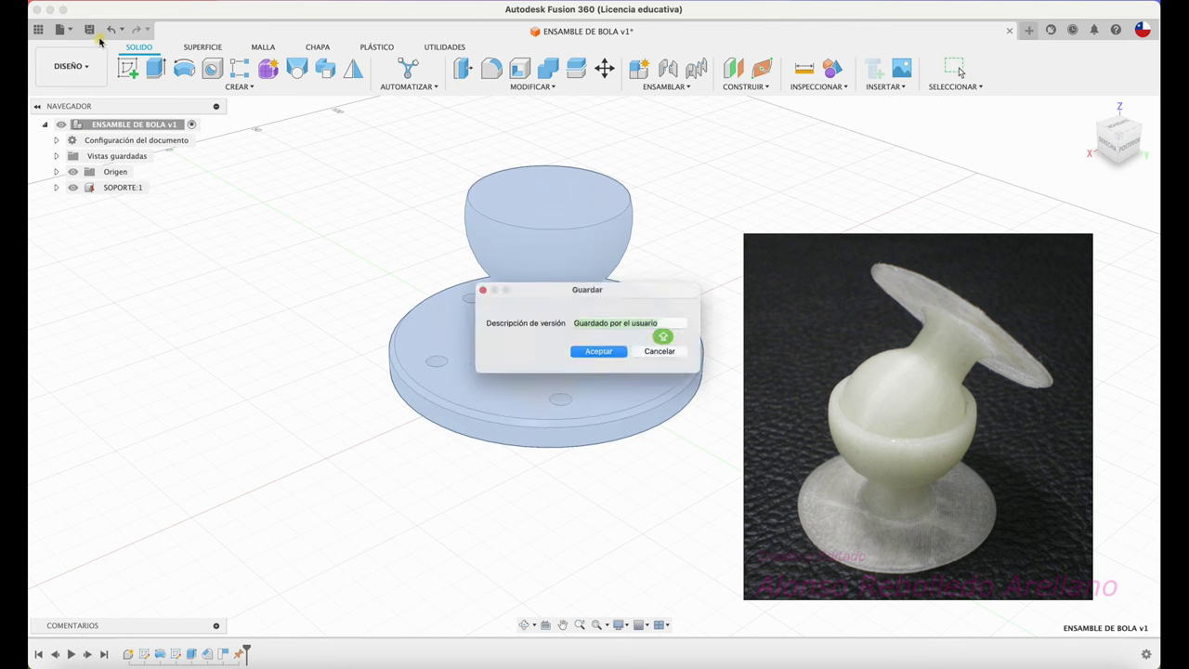
left_click(621, 355)
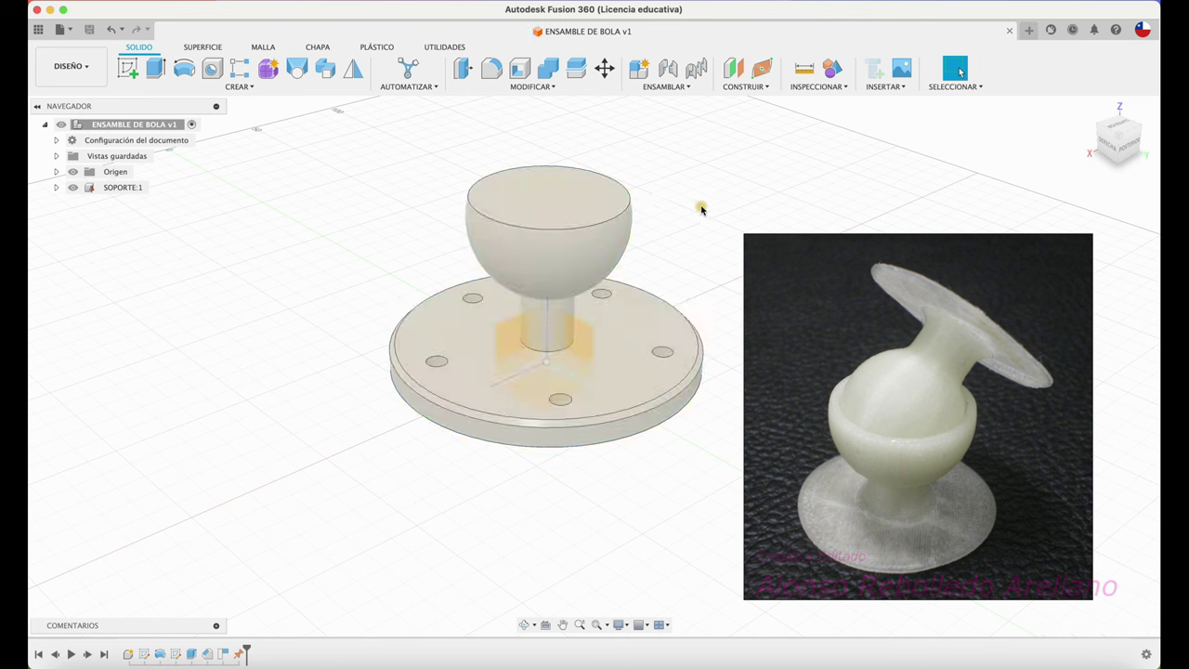
Create a new component named BOLA
left_click(639, 68)
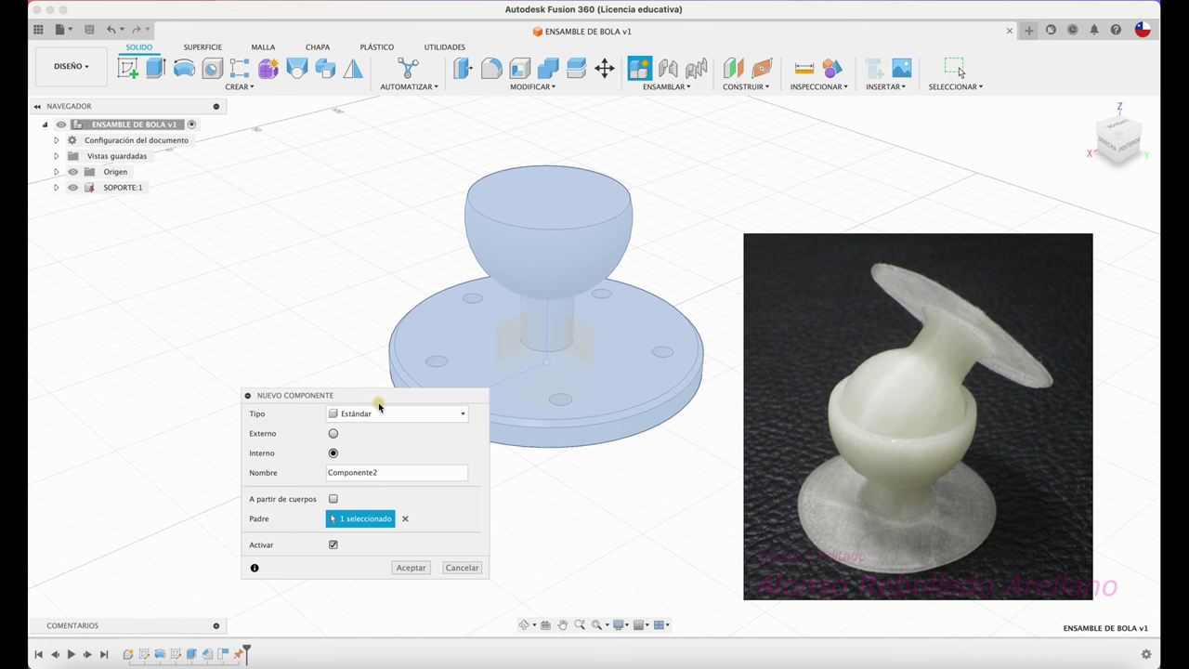
left_click_drag(379, 474, 291, 465)
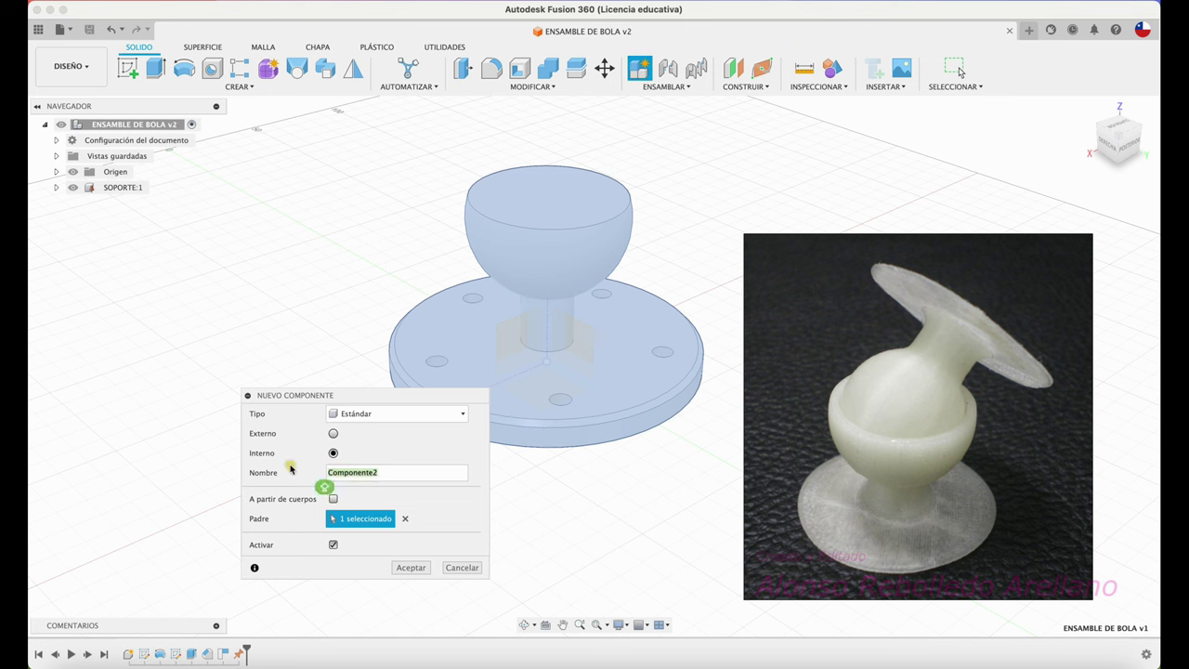
type("BOLA")
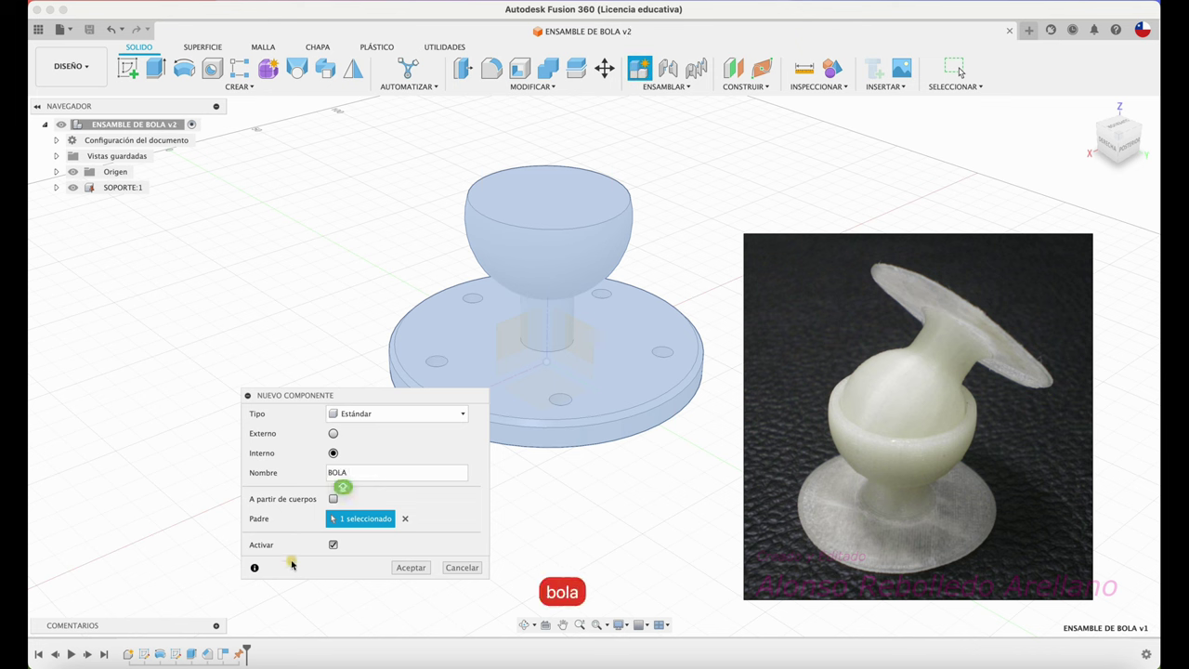
left_click(411, 568)
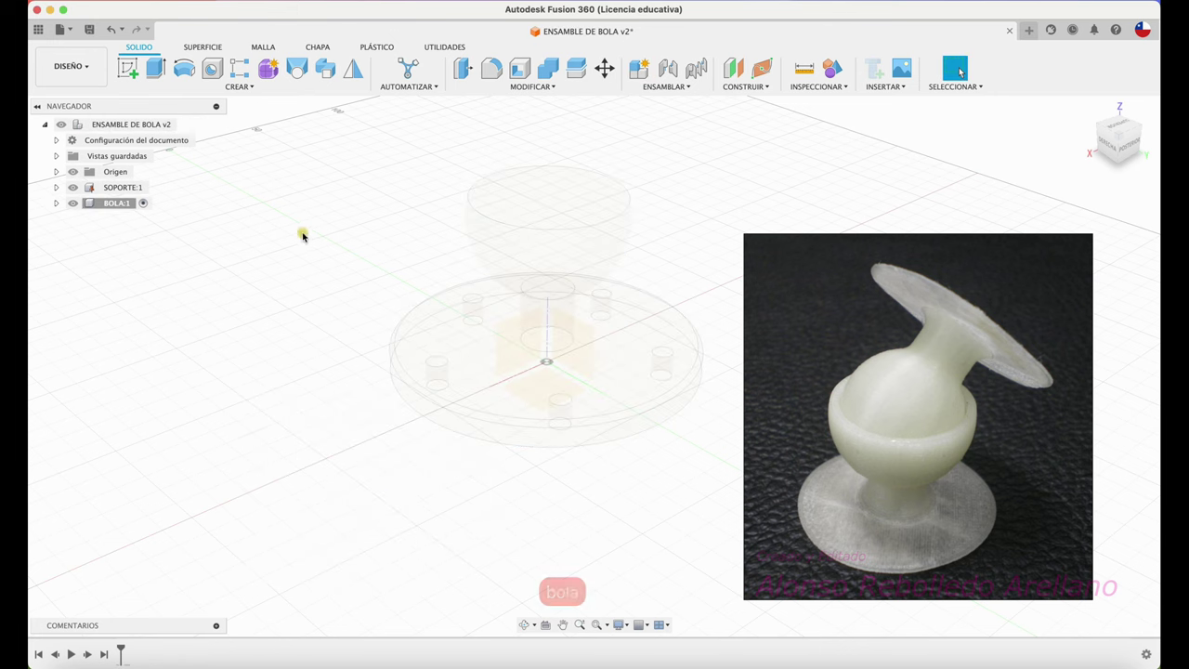
Start a front-plane sketch and project the SOPORTE body into it using the body filter
left_click(128, 67)
left_click(521, 322)
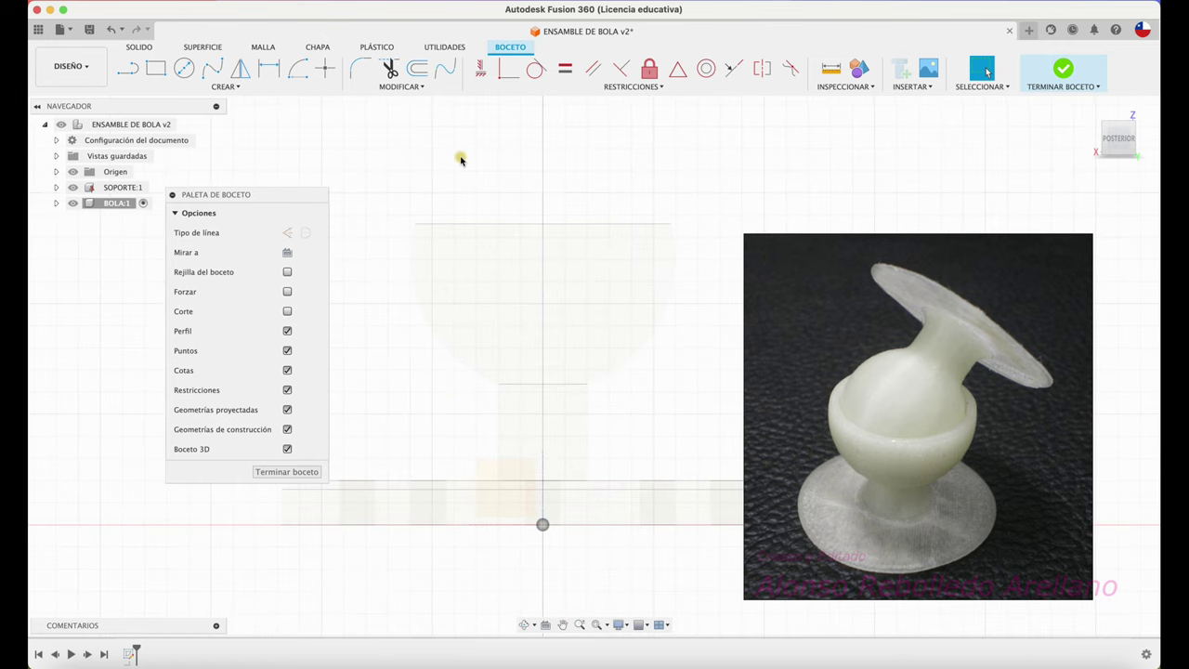
left_click_drag(302, 198, 294, 244)
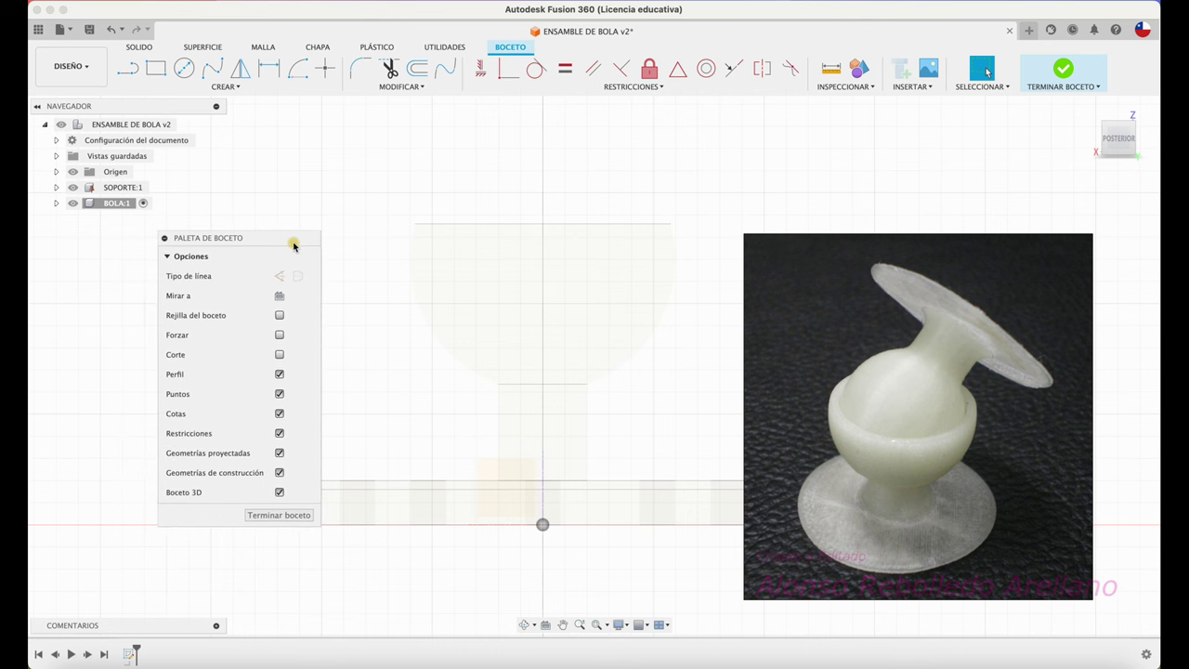
key("p")
left_click(683, 145)
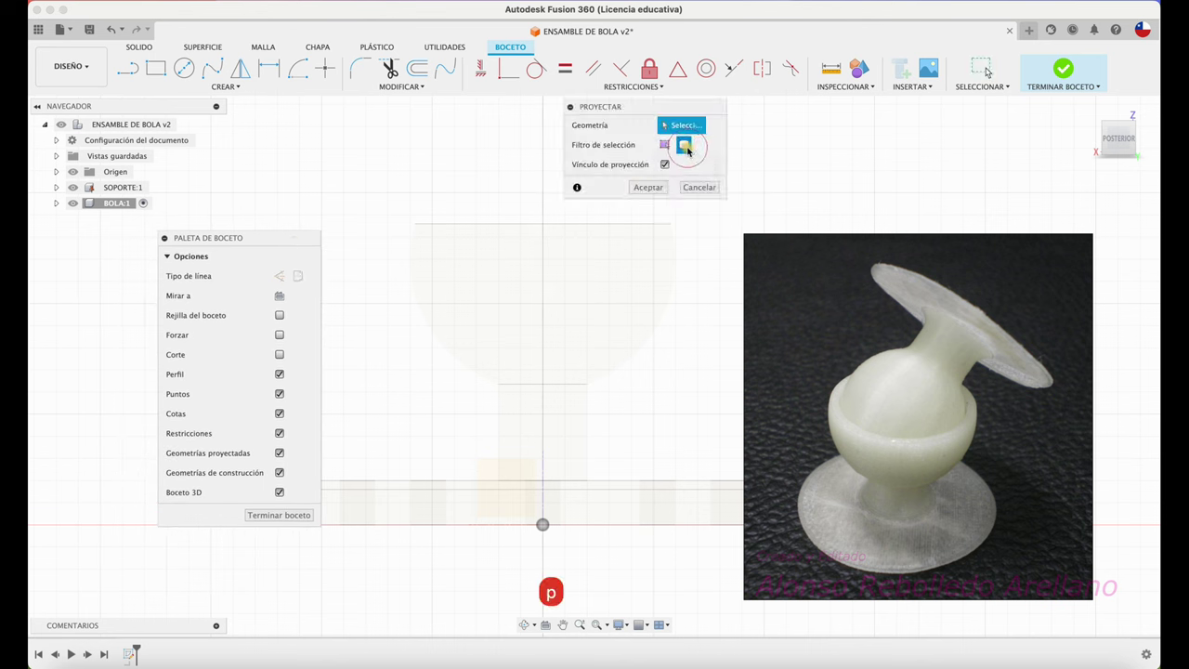
left_click(604, 244)
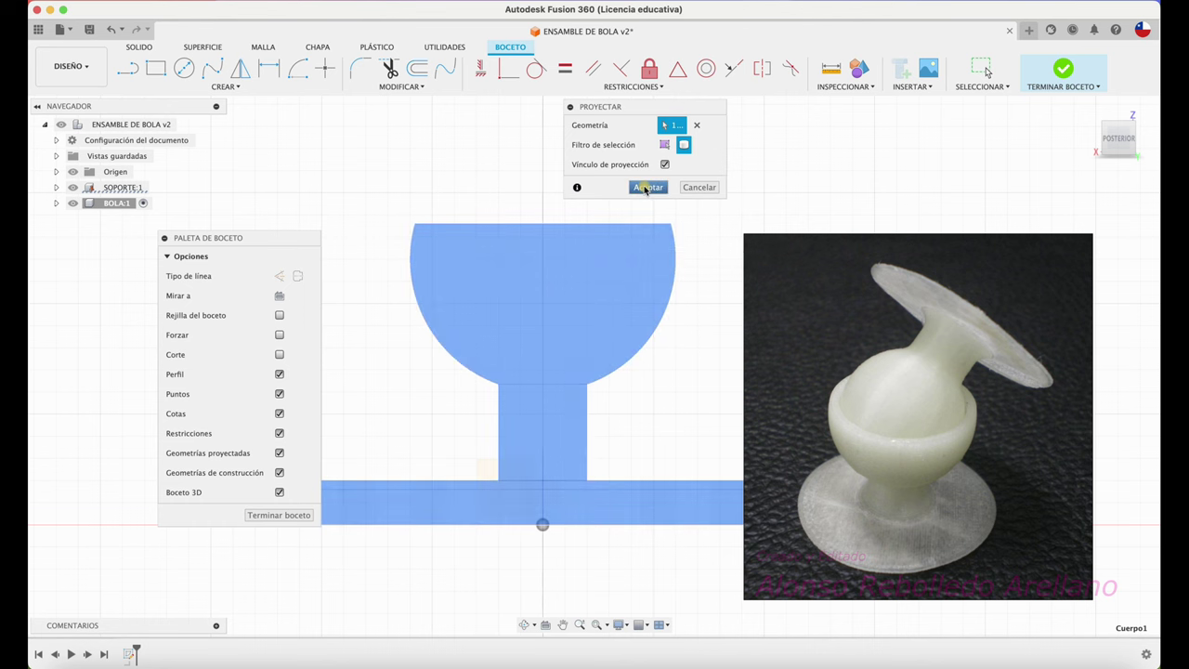
left_click(647, 189)
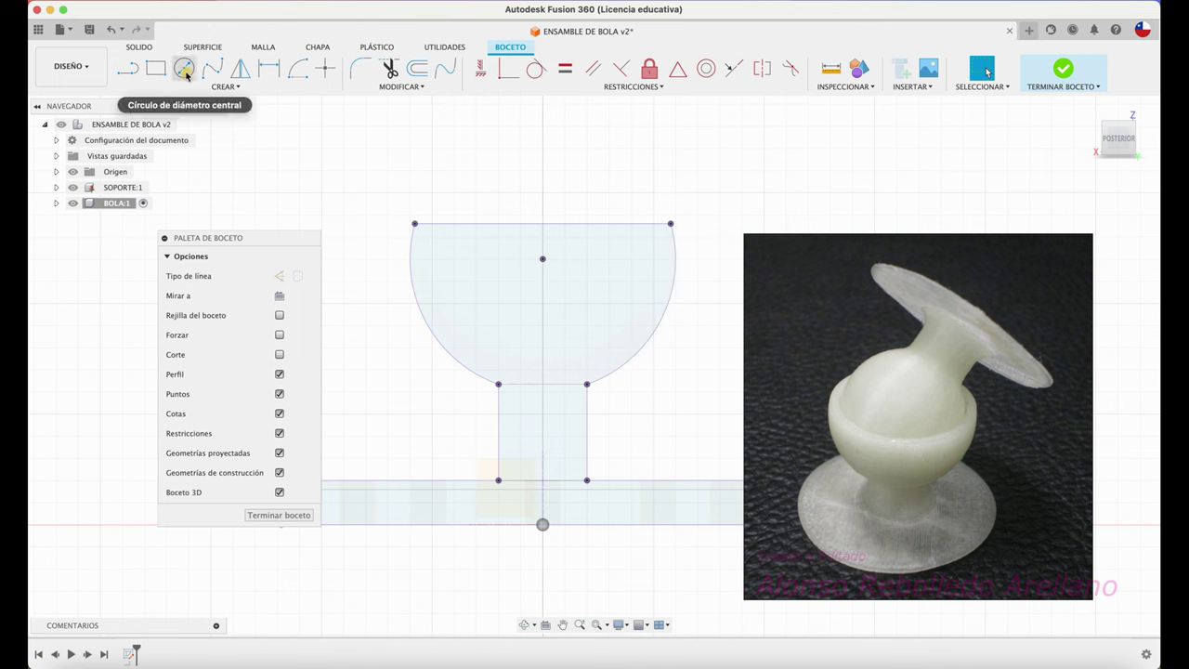
Draw a 45 mm diameter circle centred in the cup
left_click(184, 68)
left_click(544, 259)
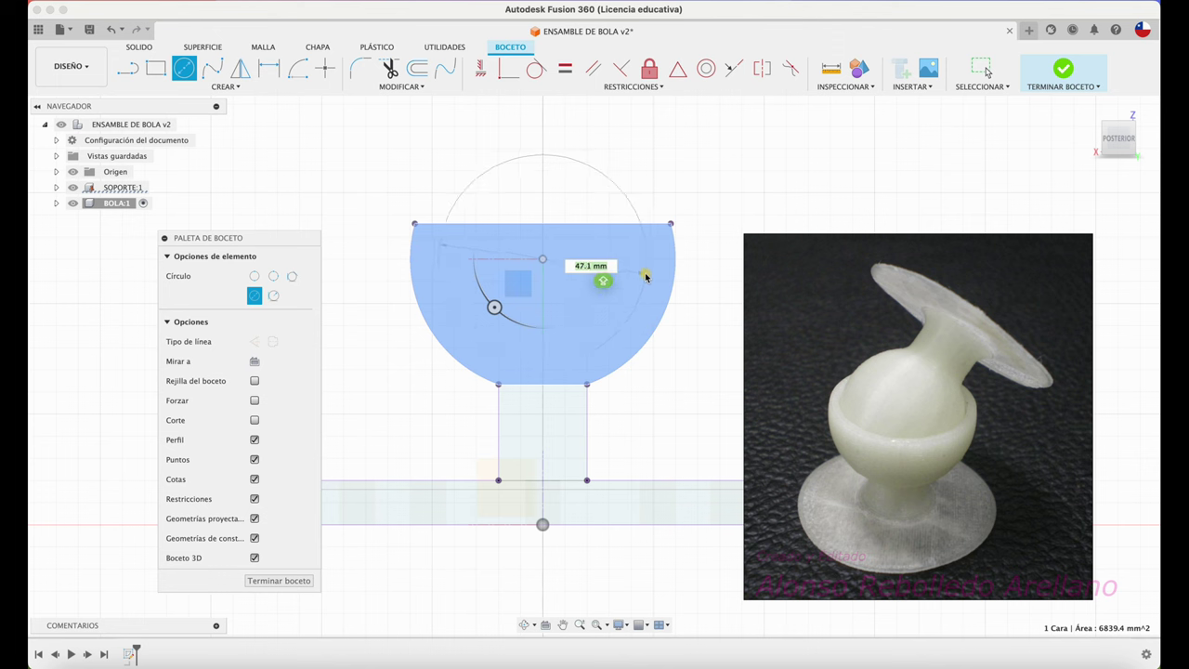
type("4")
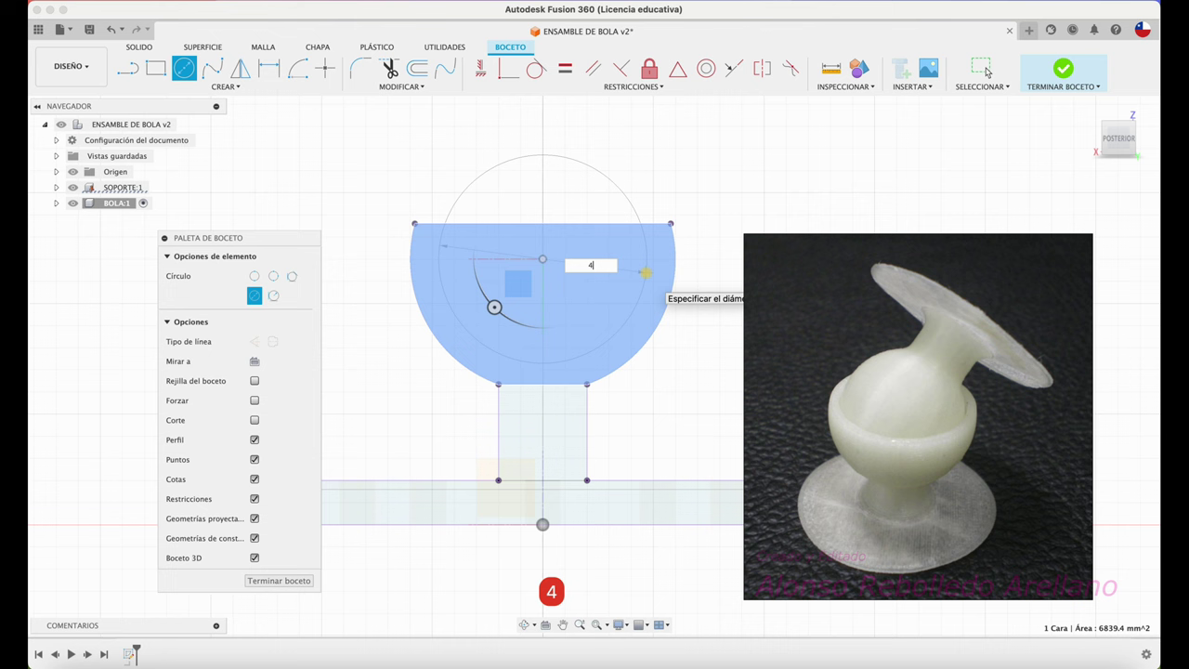
type("5")
key("Return")
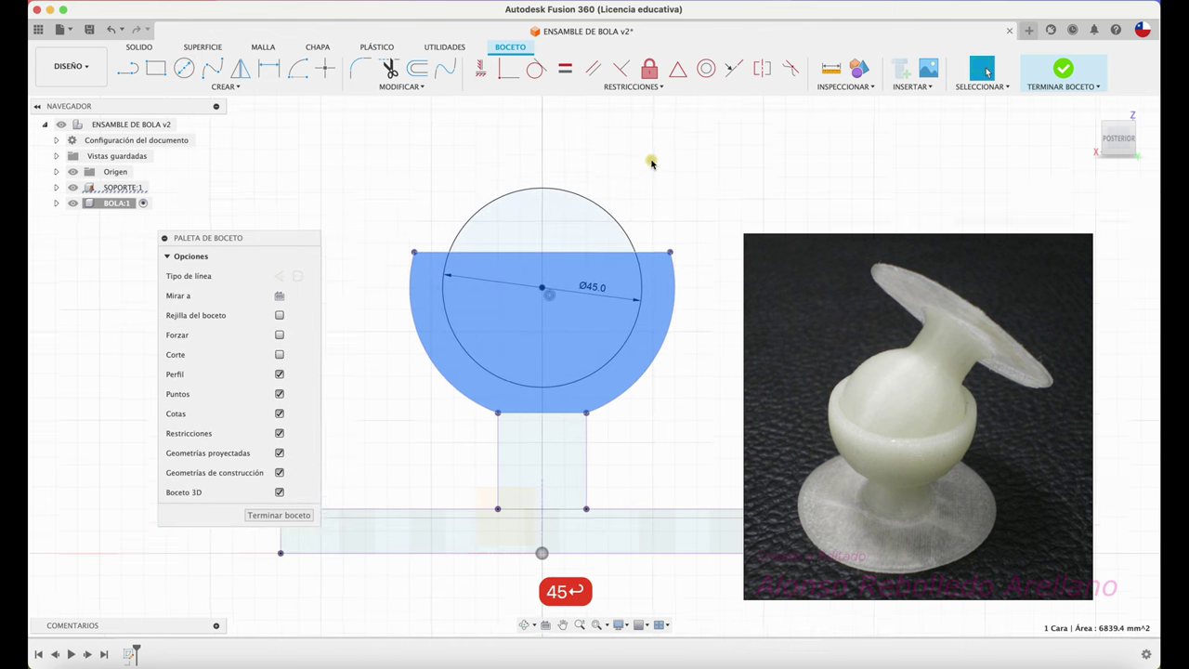
Draw a two-point stem rectangle from the circle centre upward
left_click(155, 67)
left_click(219, 87)
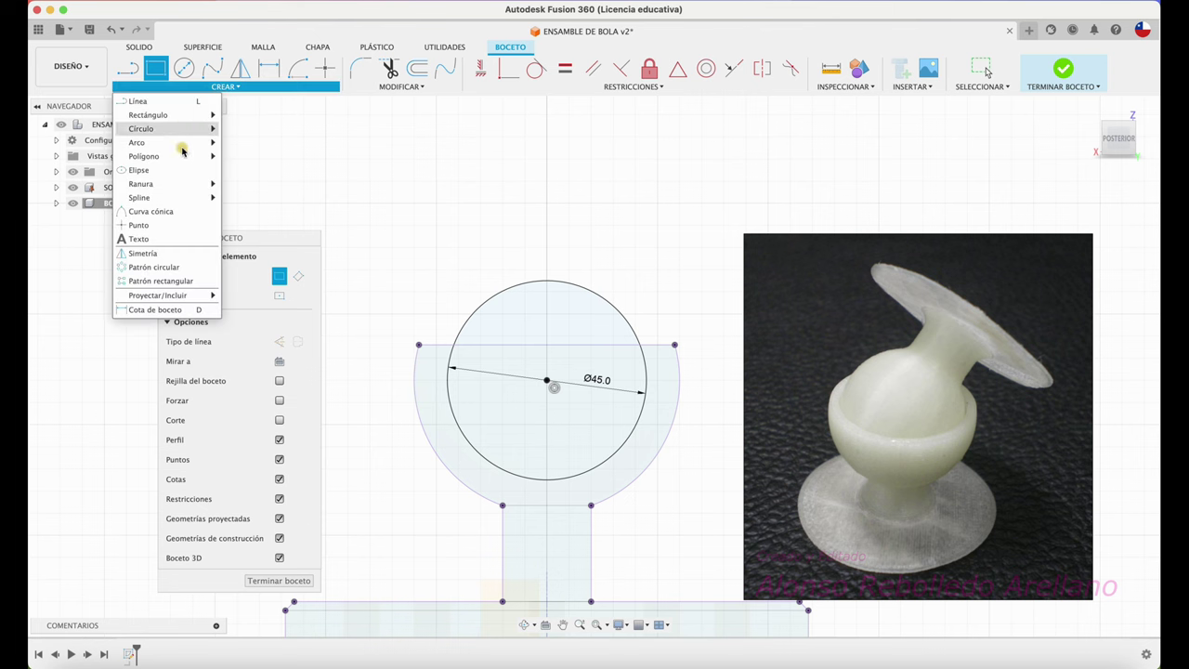
mouse_move(149, 115)
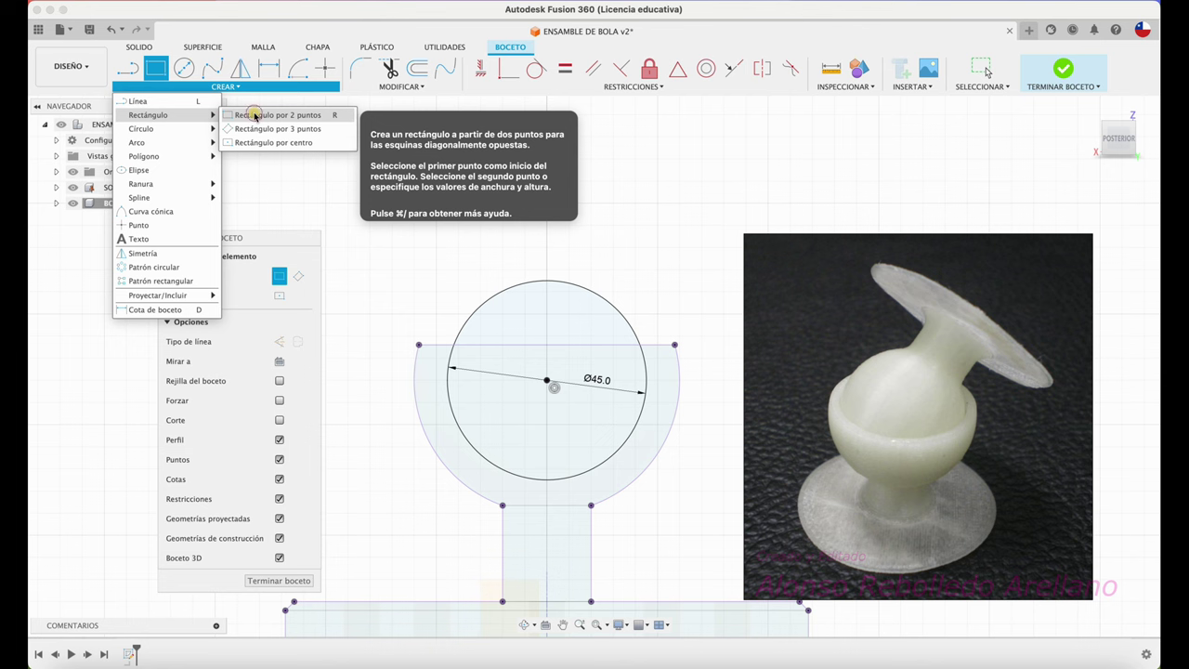
left_click(255, 115)
left_click(548, 383)
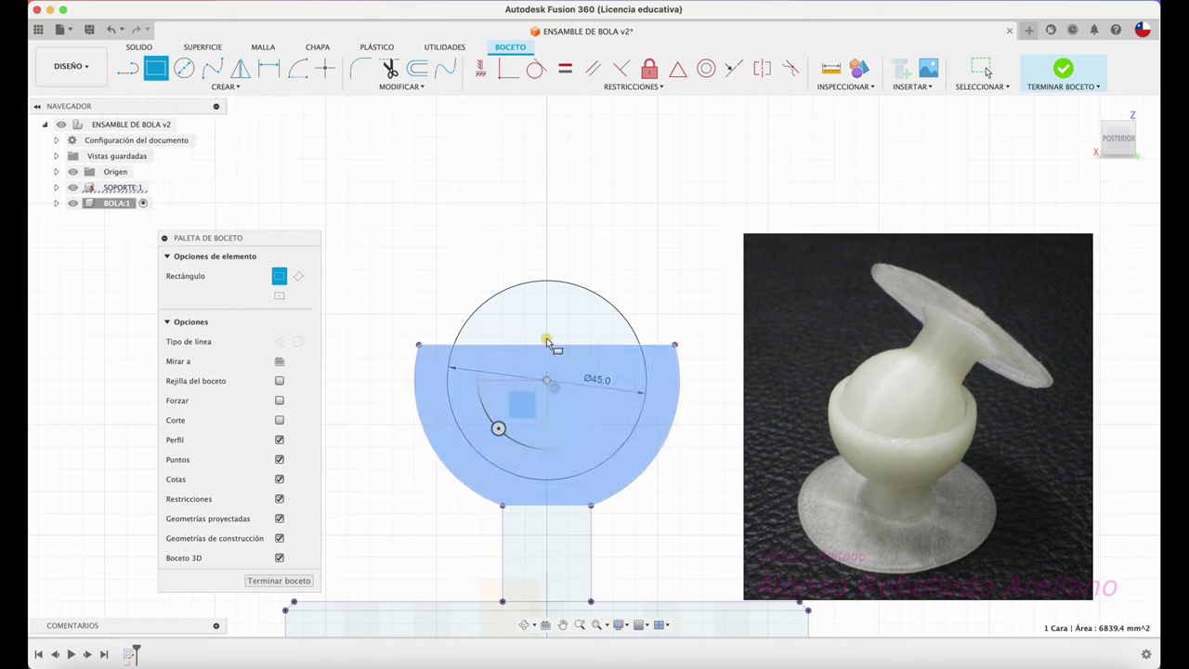
left_click(587, 171)
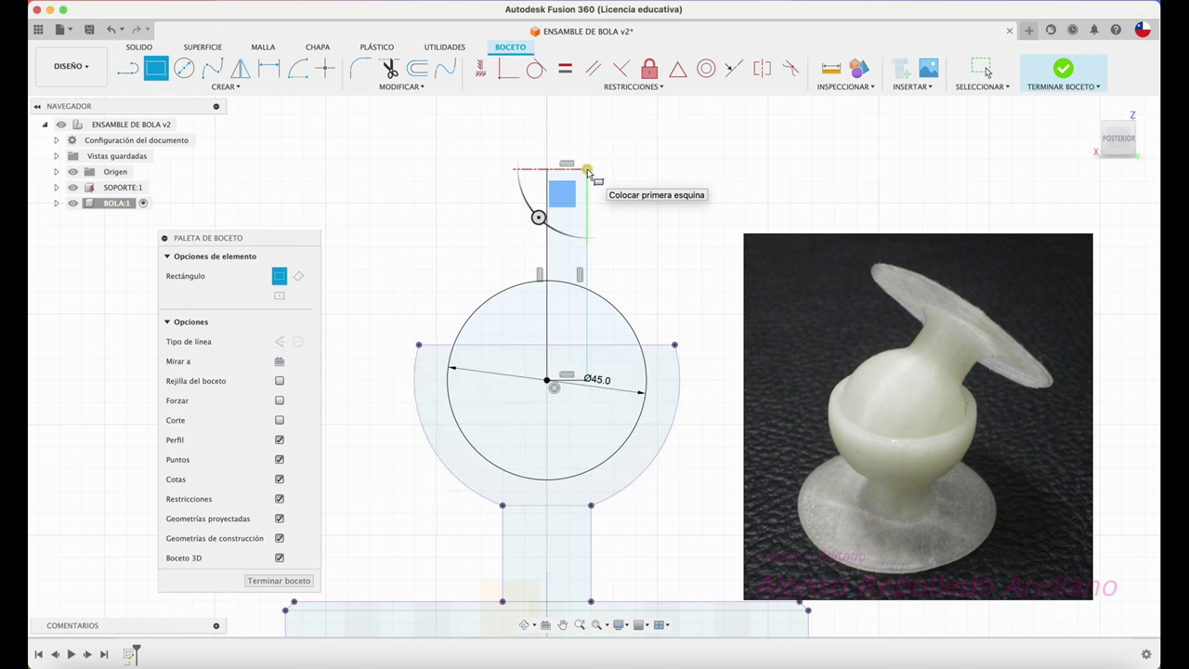
key("Escape")
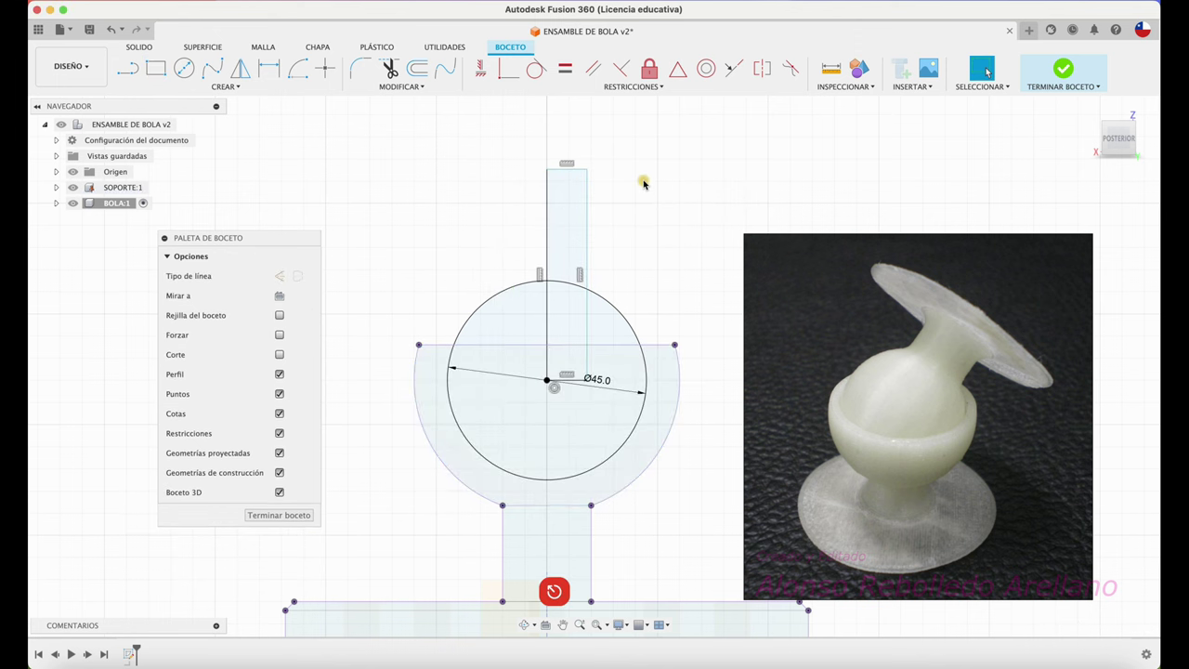
Trim the circle's left half and the arc inside the stem, then finish the sketch
key("l")
left_click(548, 383)
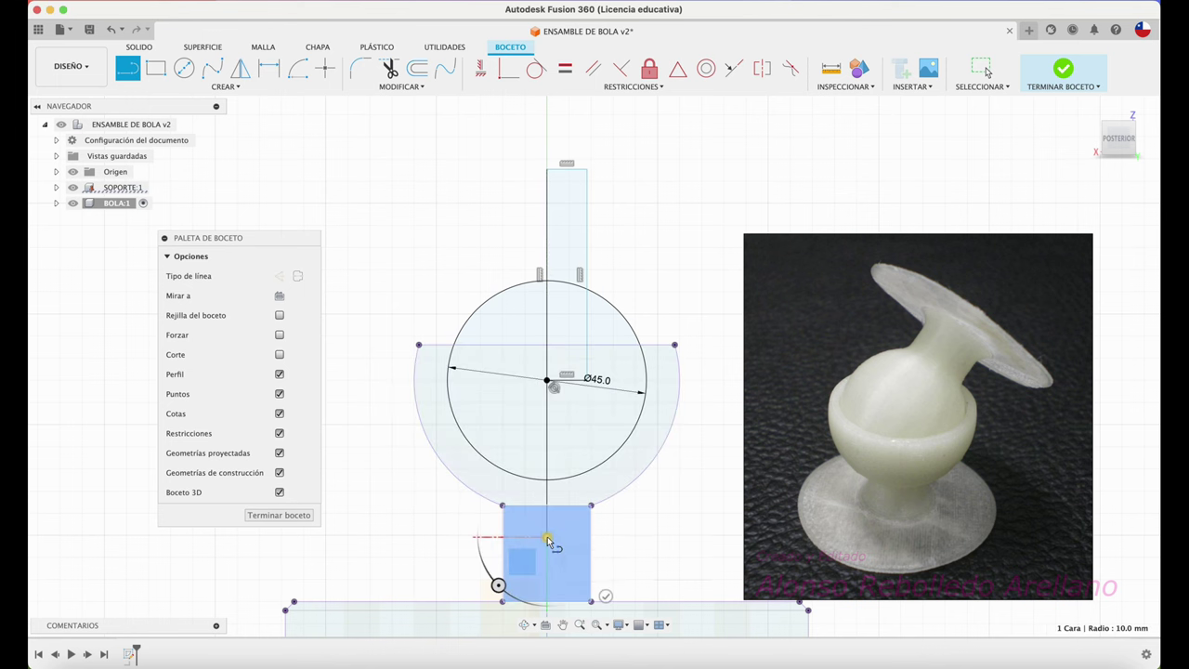
key("Escape")
key("t")
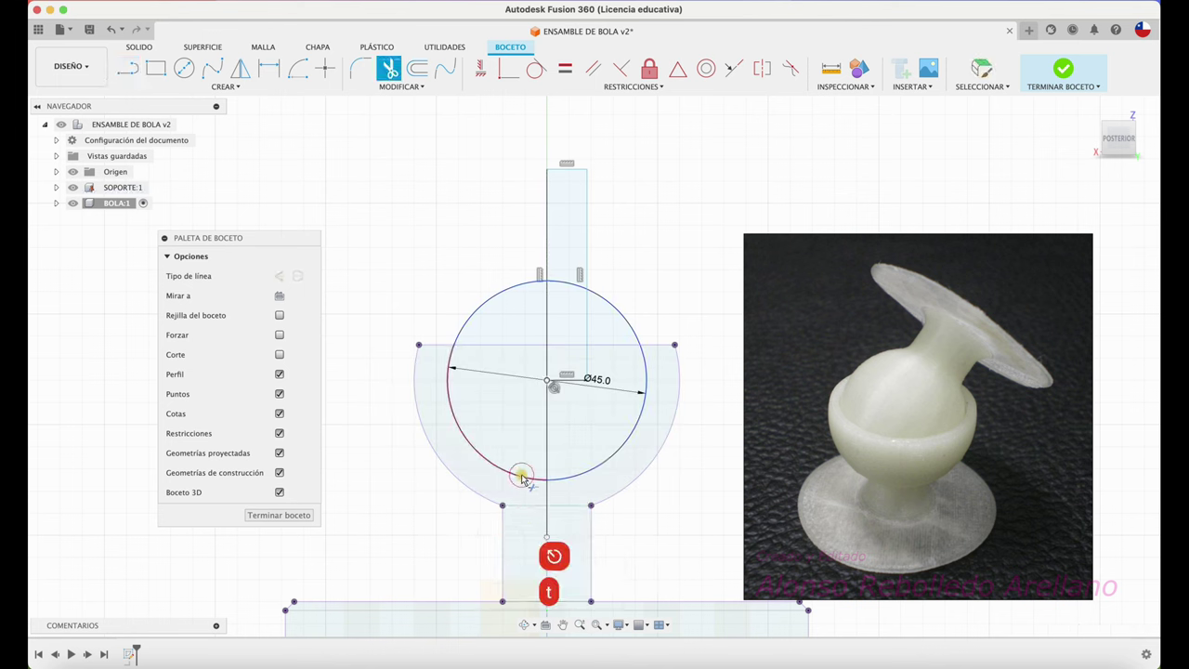
left_click(522, 477)
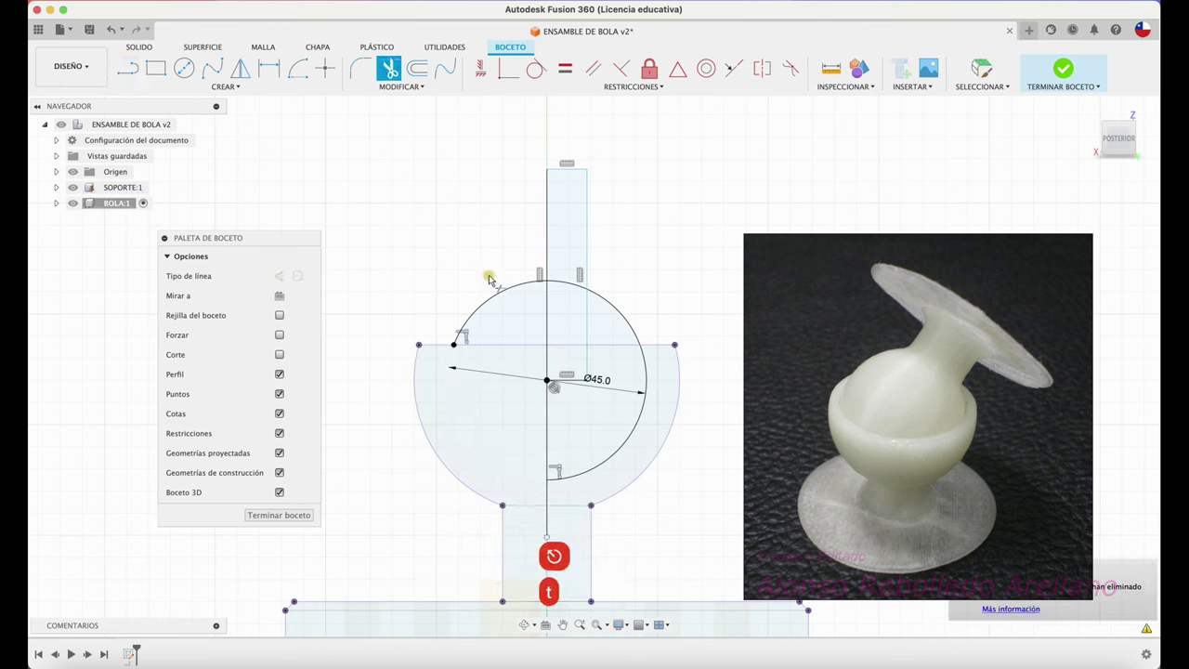
left_click(569, 286)
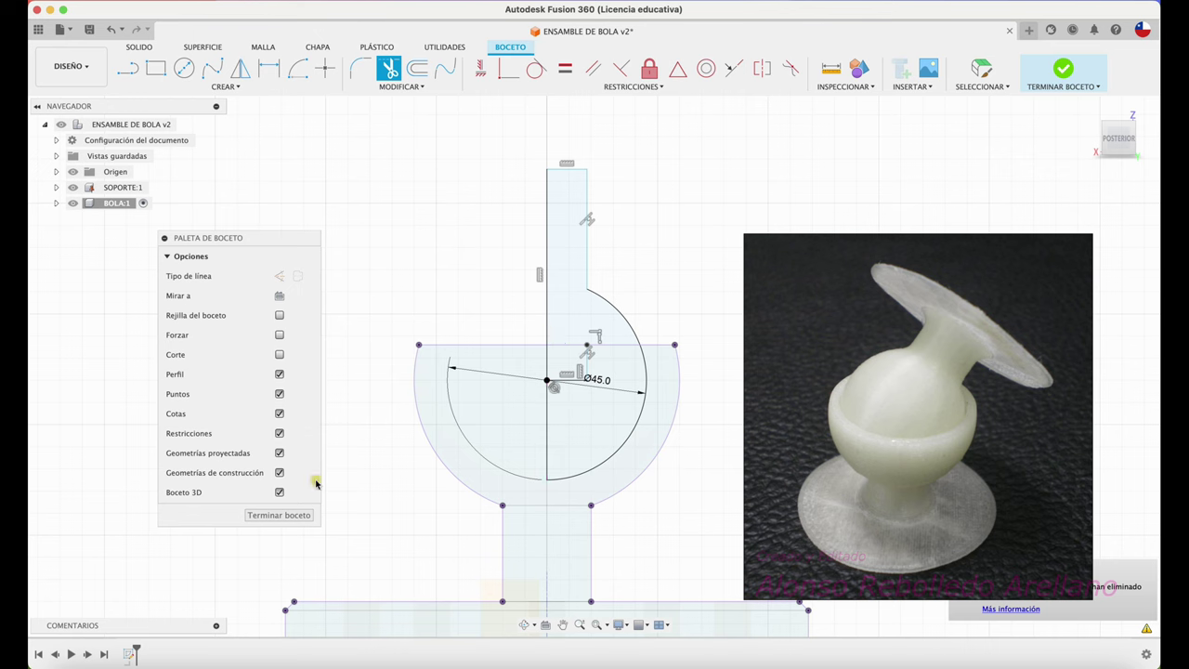
left_click(279, 514)
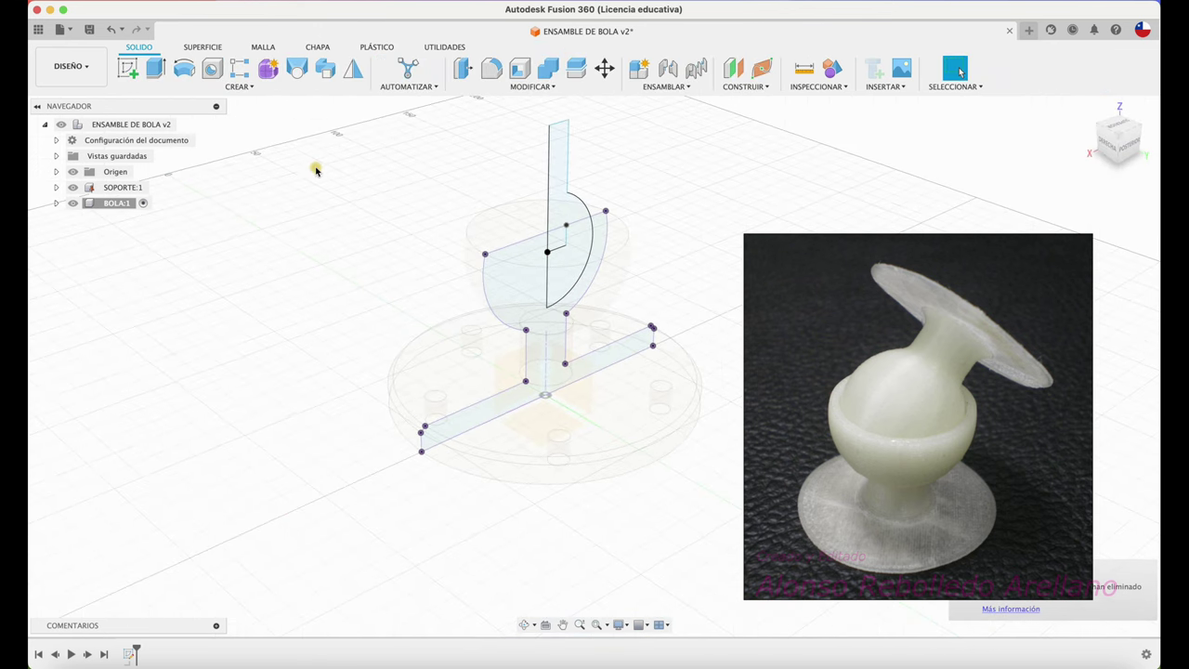
Cancel a mistaken revolve and hide SOPORTE to expose the ball sketch
left_click(184, 68)
left_click(564, 252)
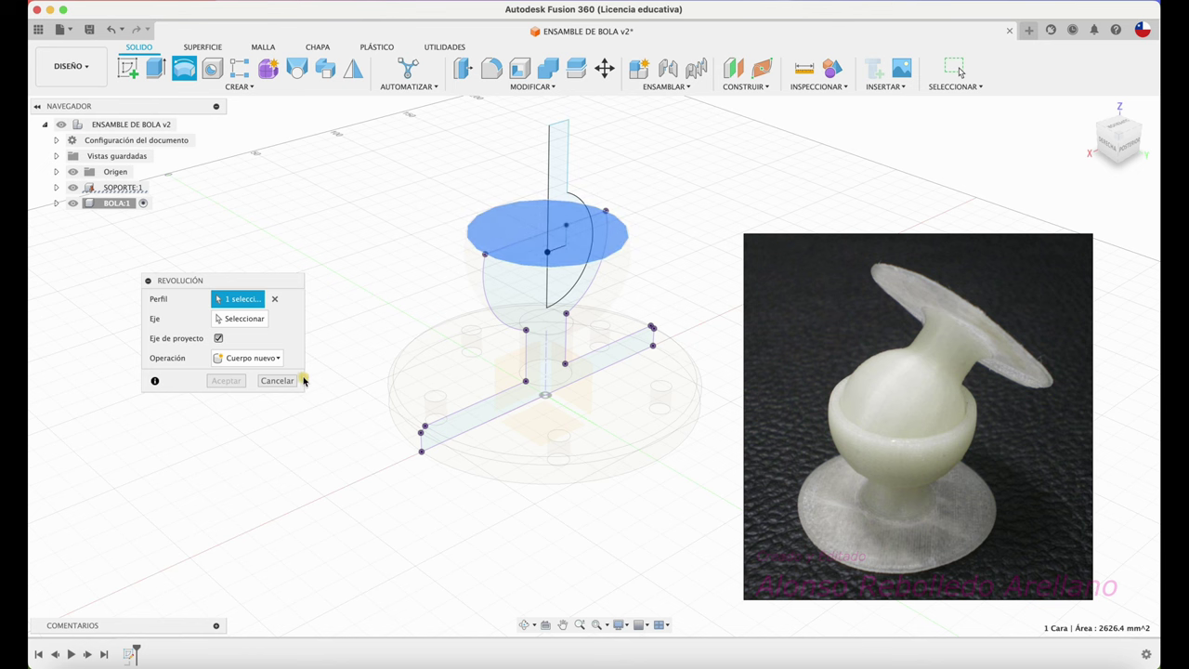
left_click(289, 380)
left_click(74, 188)
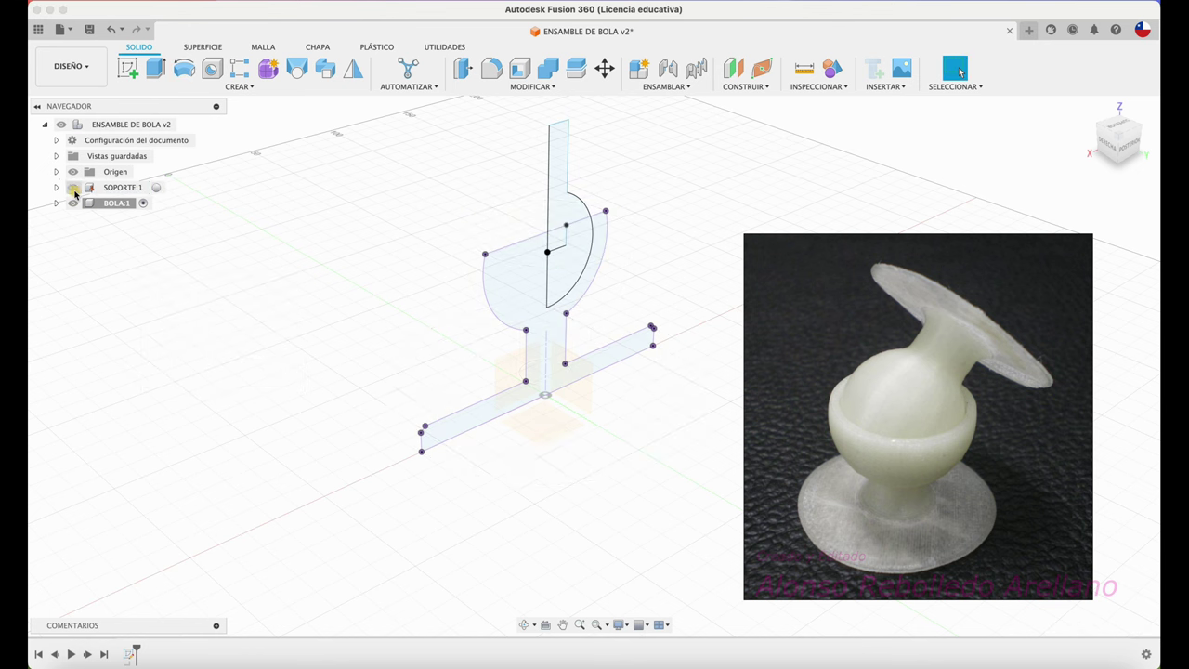
scroll(288, 279, "up", 2)
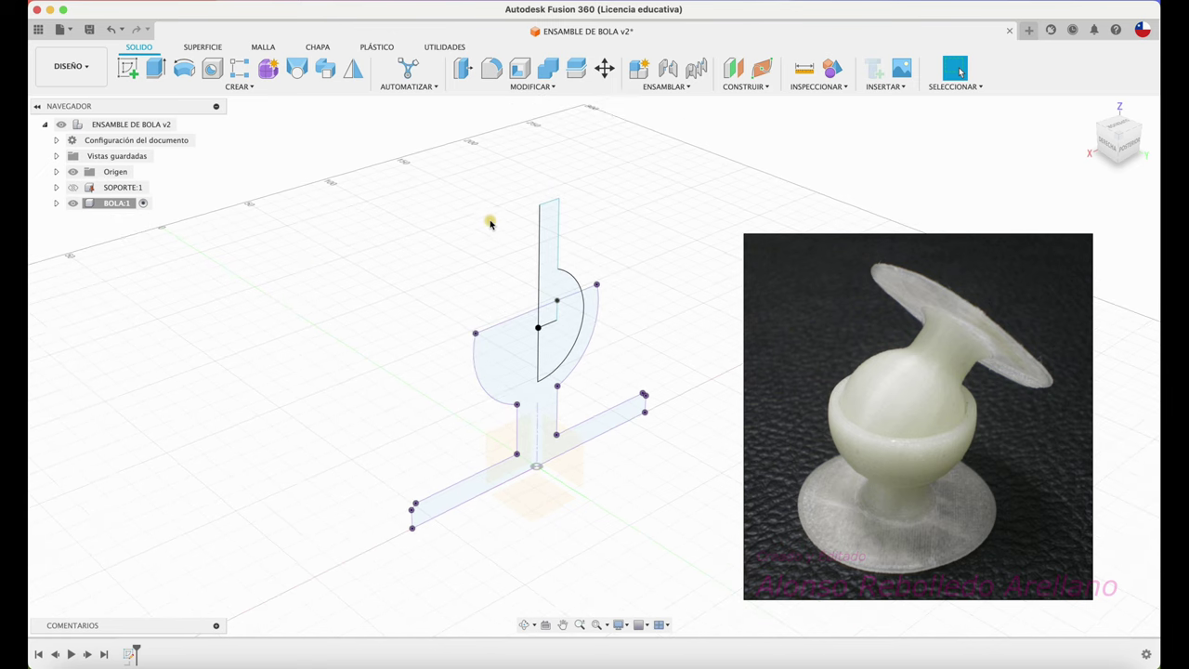
Revolve the three ball and stem profiles 360° about the centre line, then show SOPORTE
left_click(184, 69)
left_click(548, 257)
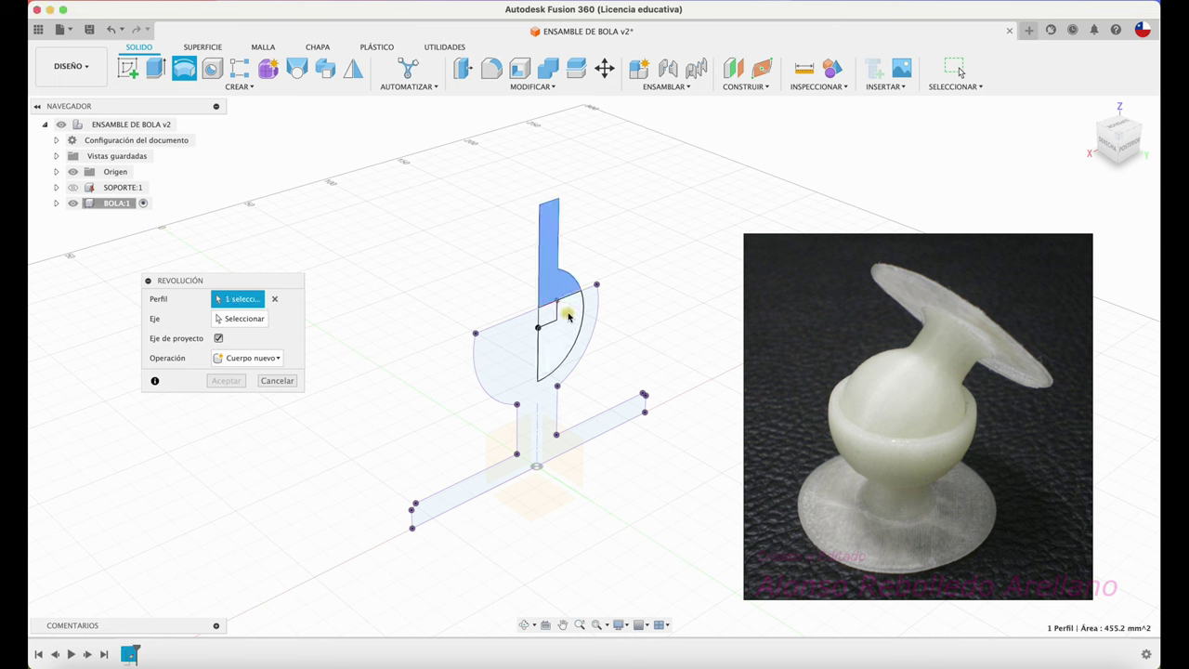
left_click(567, 318)
left_click(550, 315)
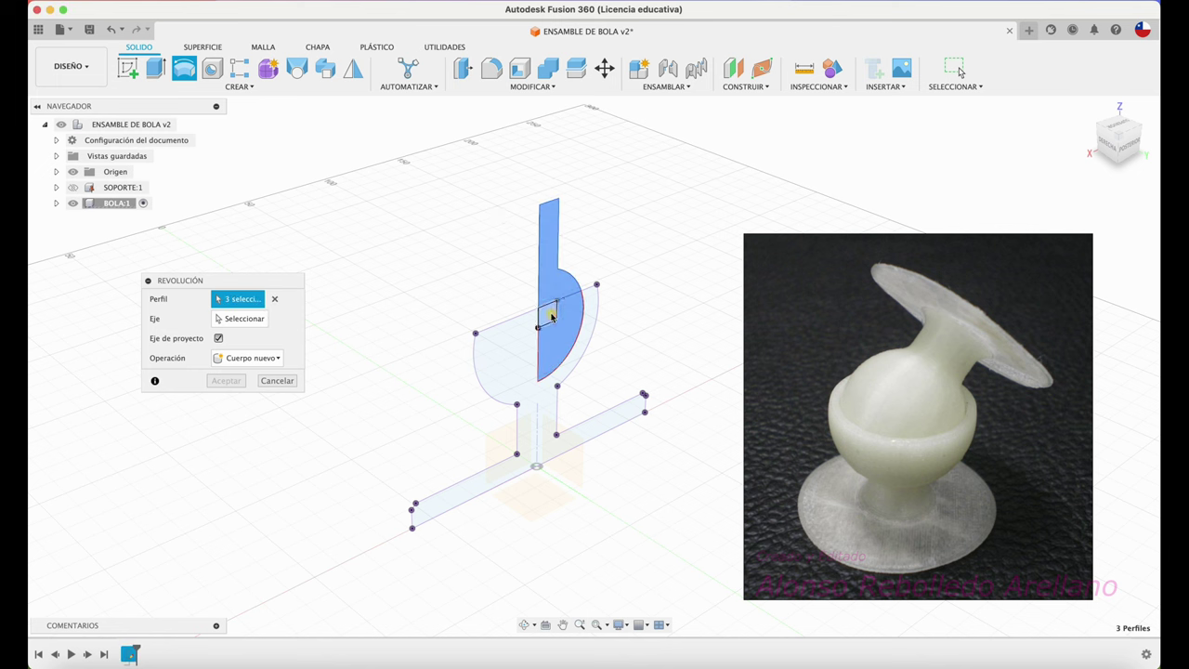
left_click(251, 318)
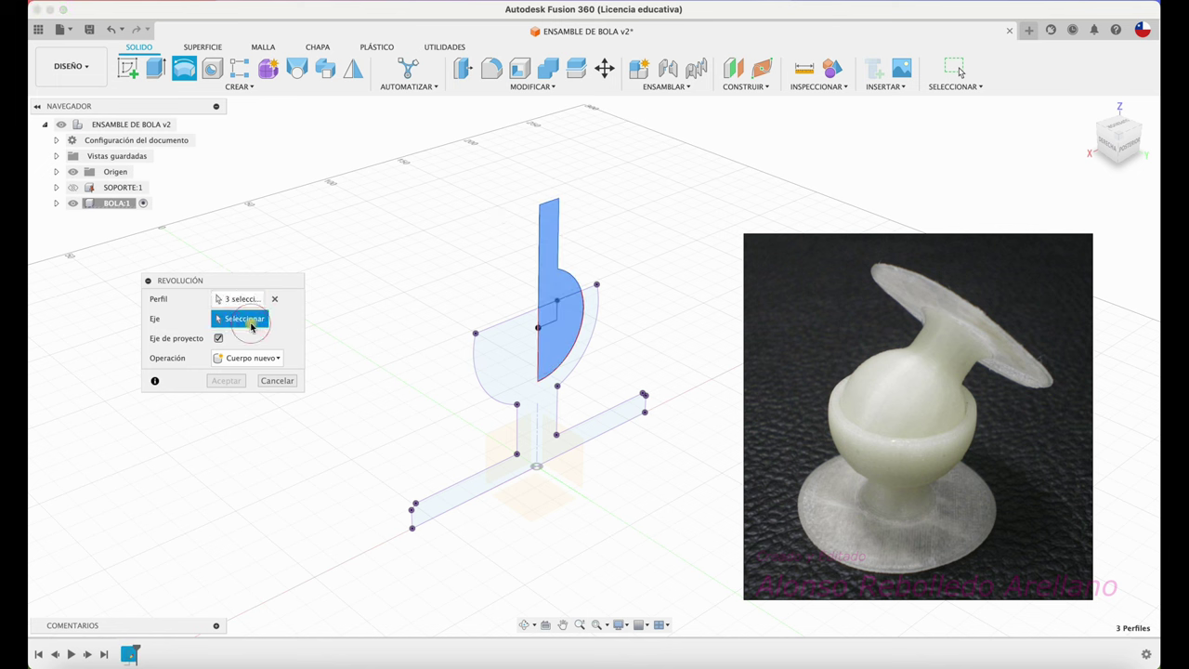
left_click(539, 249)
left_click(226, 442)
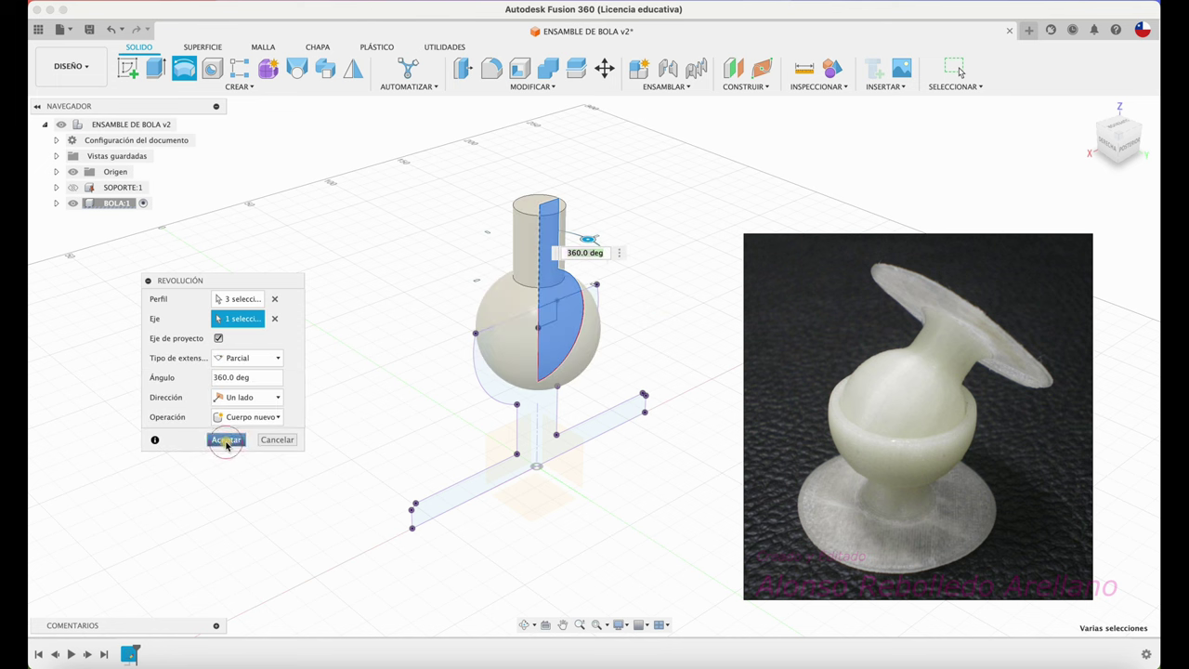
left_click(73, 187)
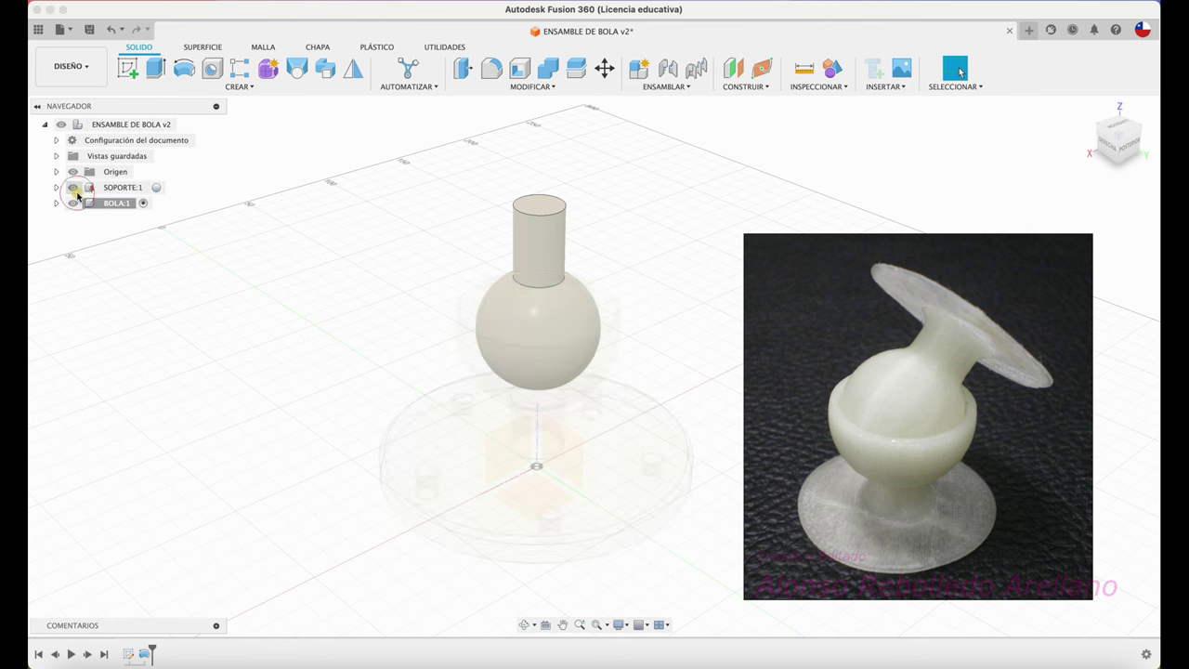
left_click(186, 127)
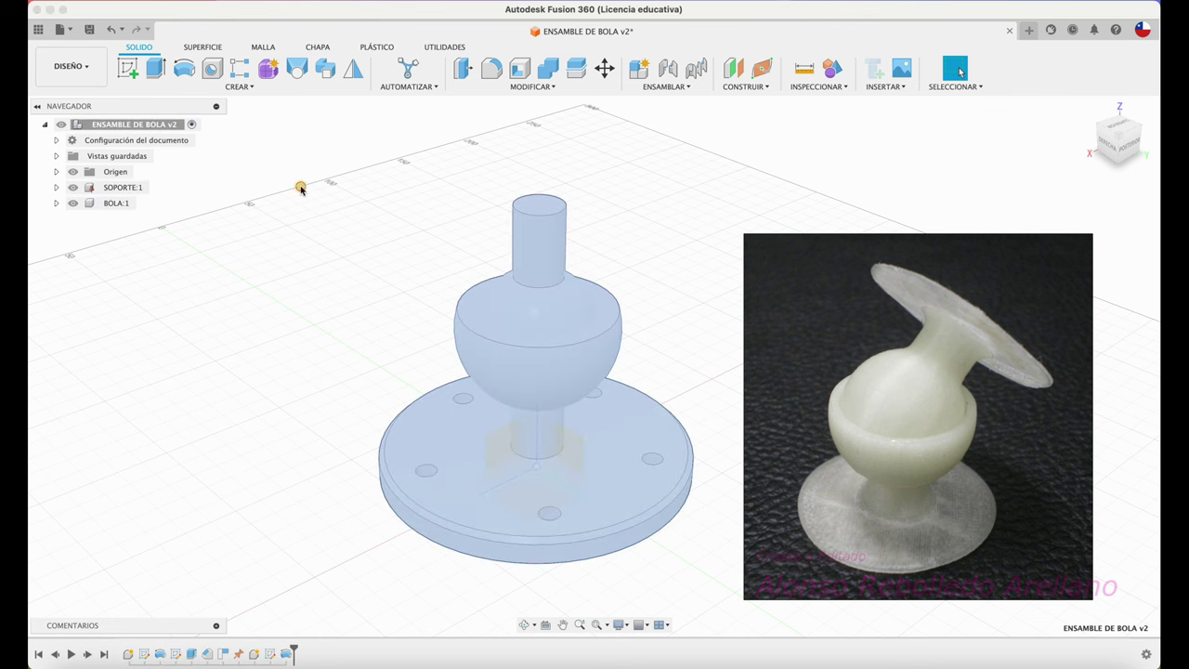
Show components in their own colours and make BOLA:1 active for a new sketch
left_click(833, 69)
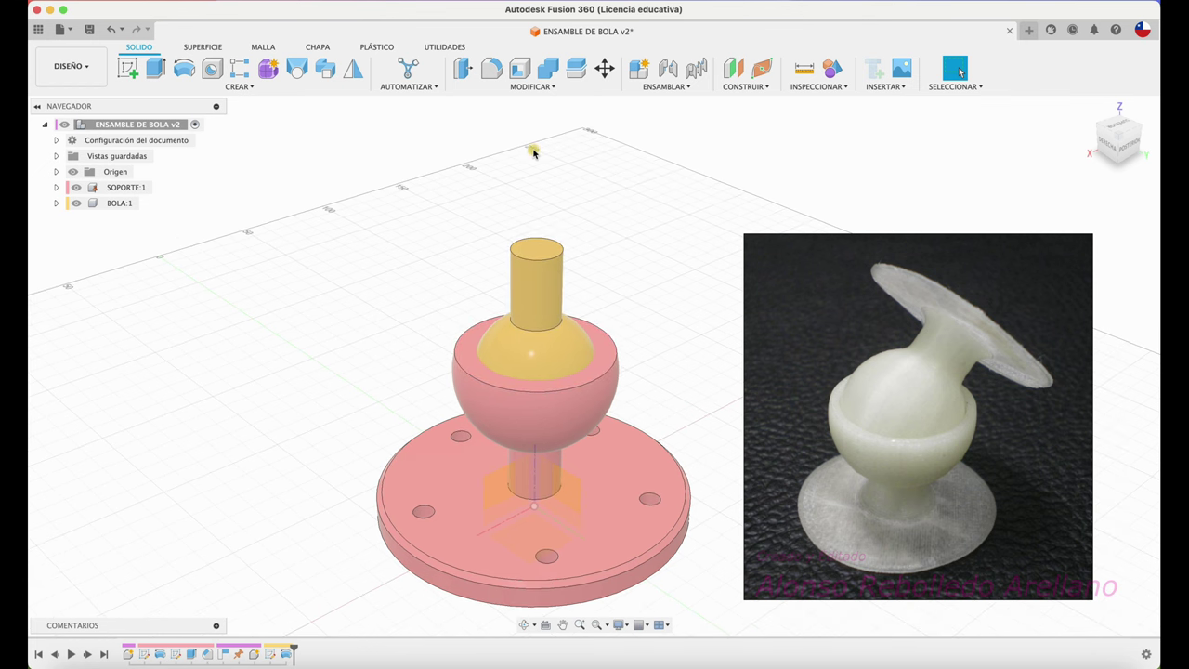
left_click(148, 203)
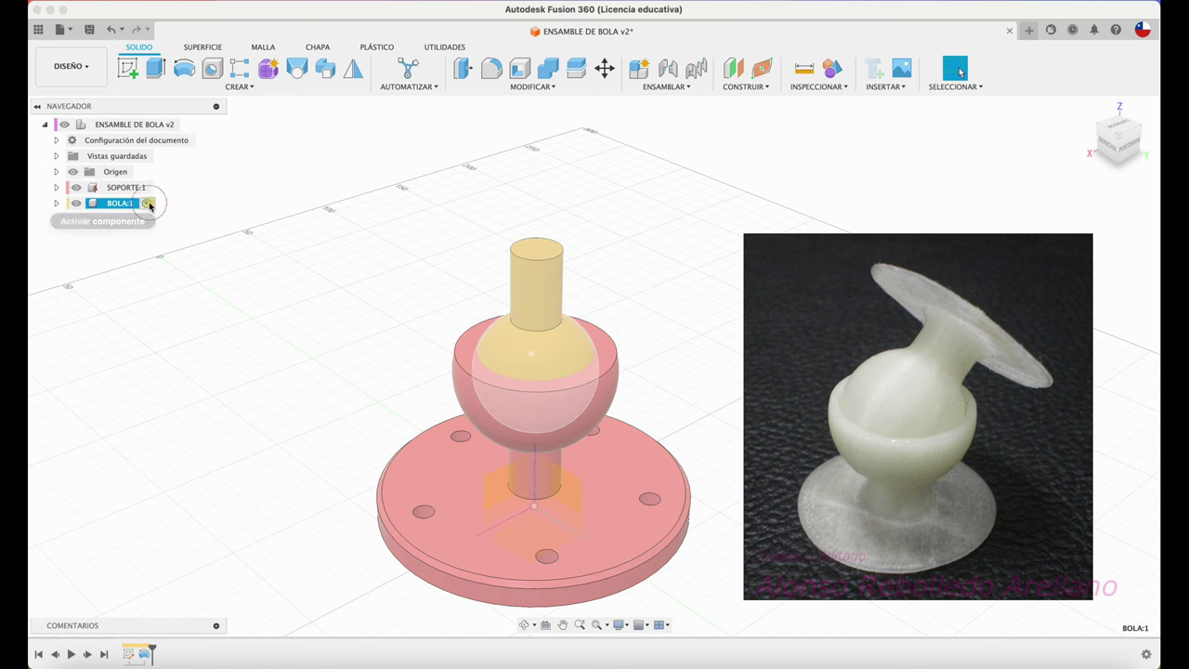
left_click(127, 66)
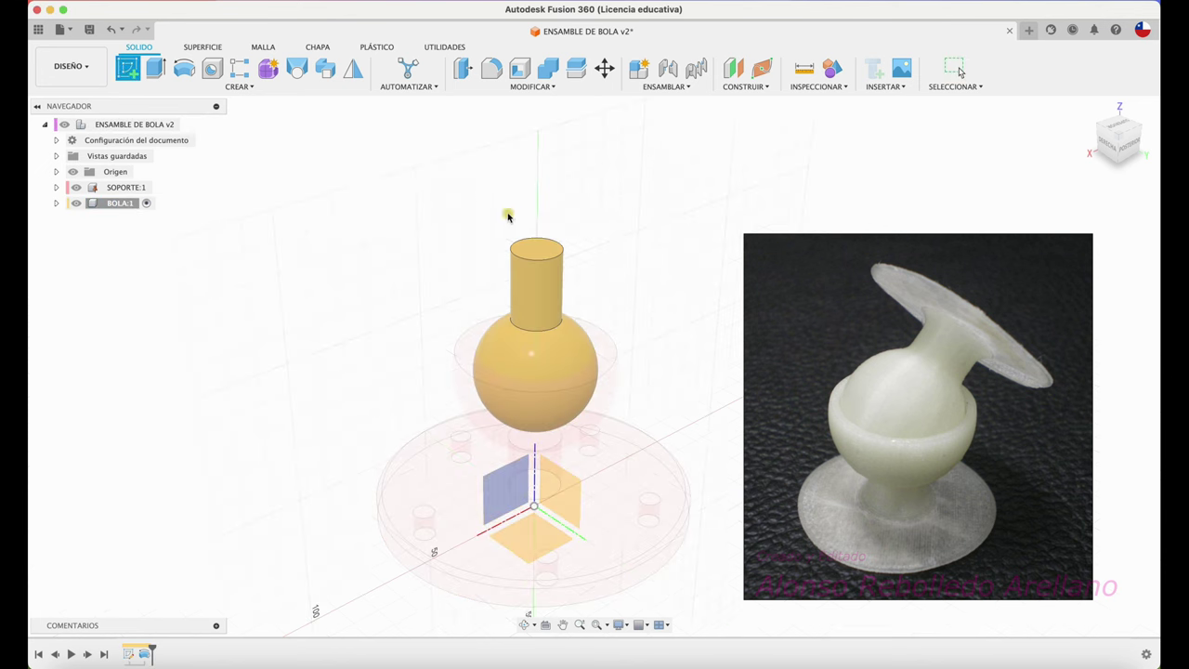
Draw a 10 mm circle at the origin on the stem's top face
left_click(531, 243)
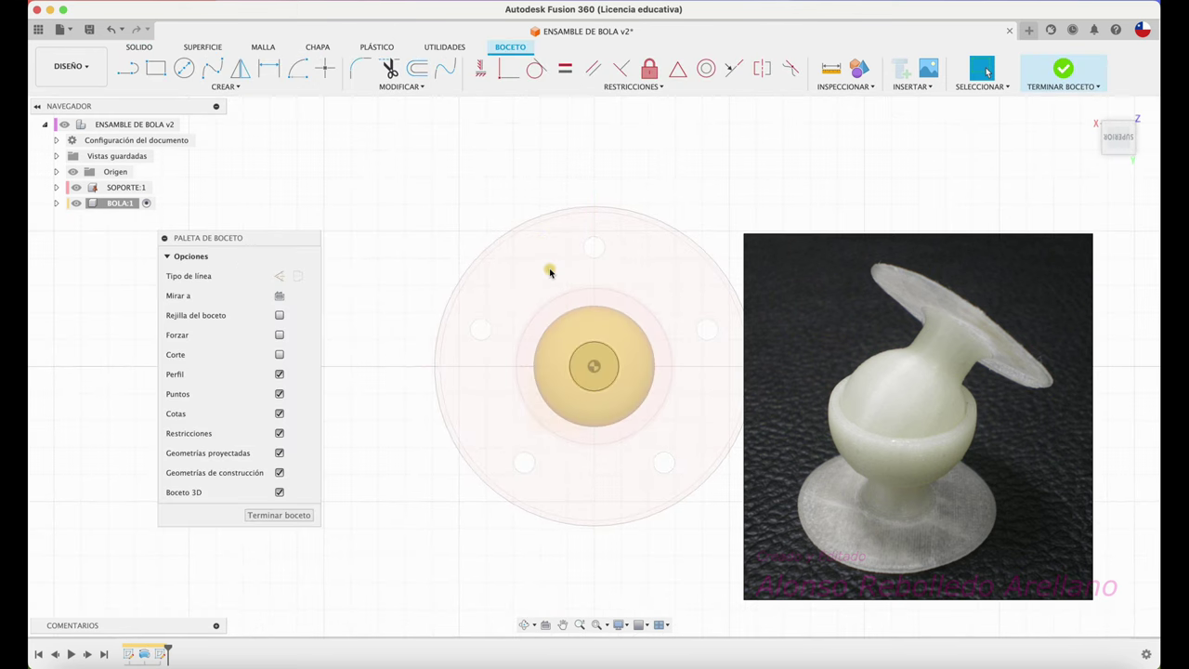
key("c")
left_click(594, 366)
scroll(593, 386, "up", 3)
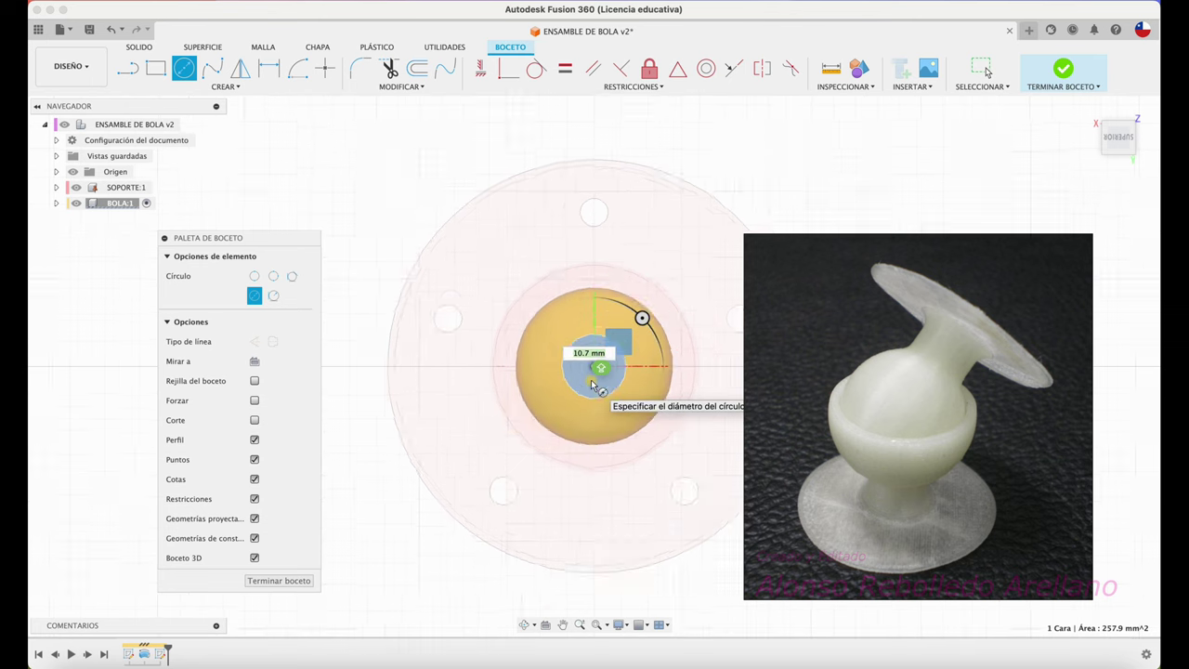
type("10")
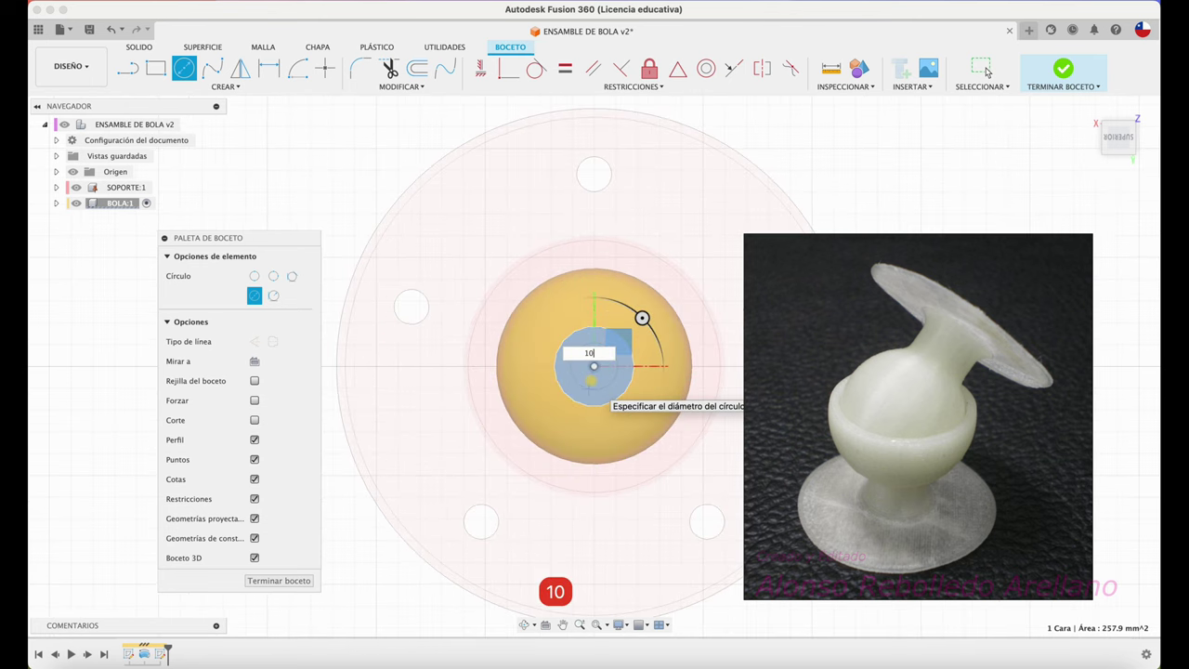
key("Return")
Extrude the 10 mm circle -20 mm as a cut into the stem
key("e")
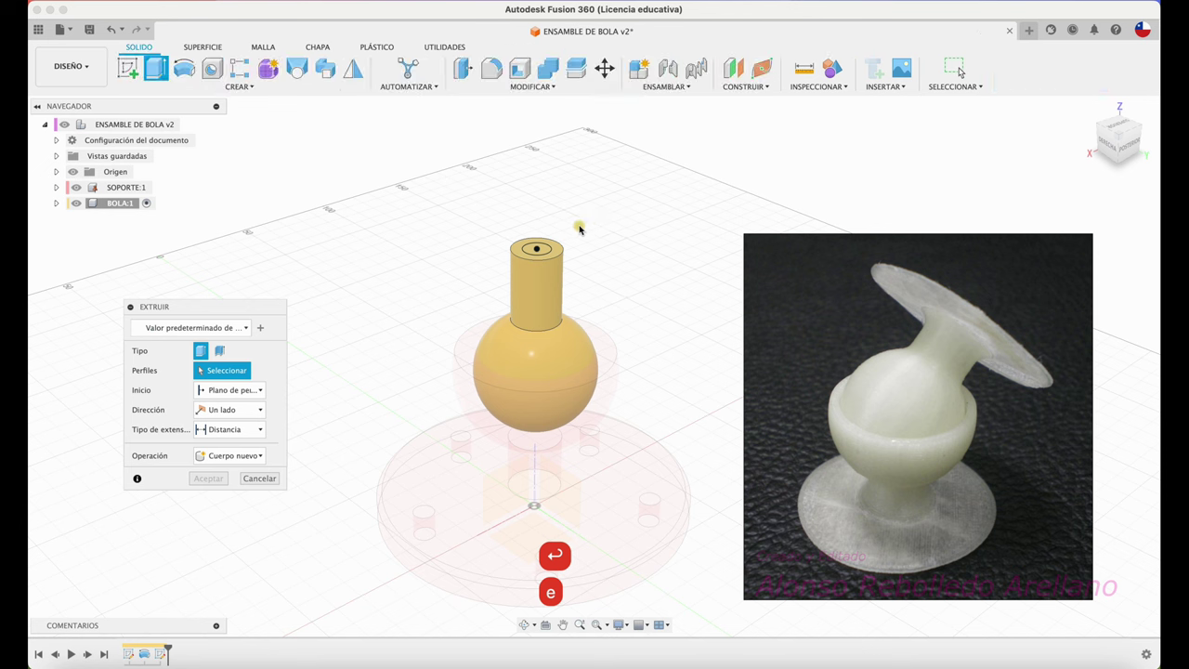
left_click(546, 250)
left_click_drag(546, 251, 542, 294)
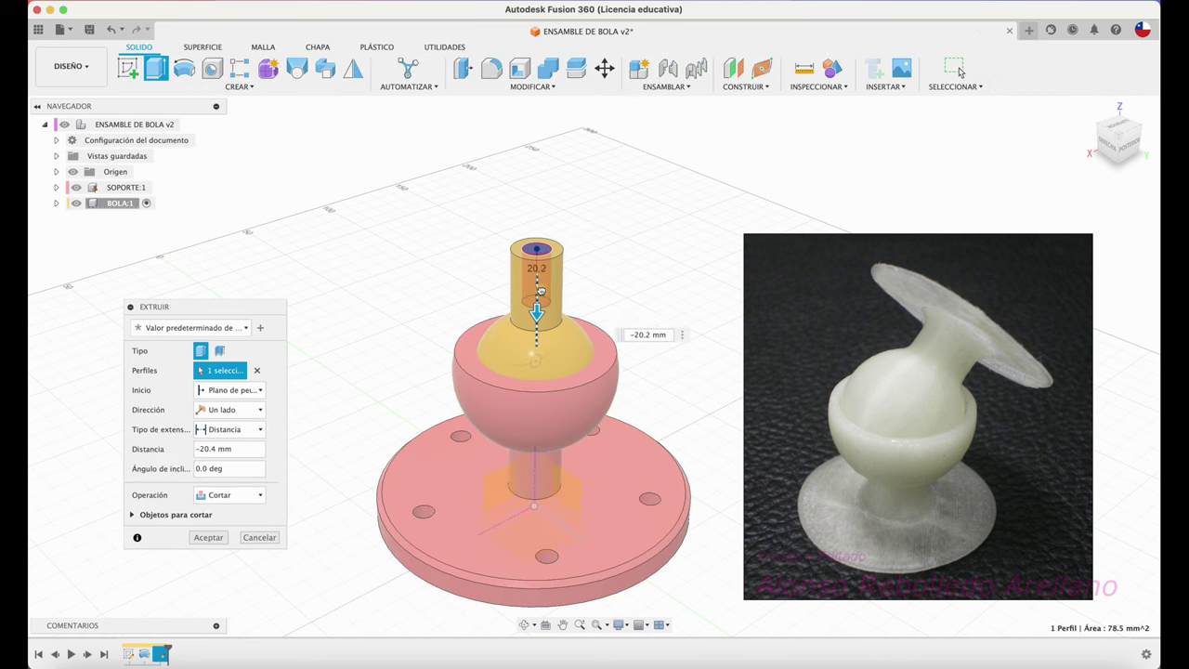
type("-20")
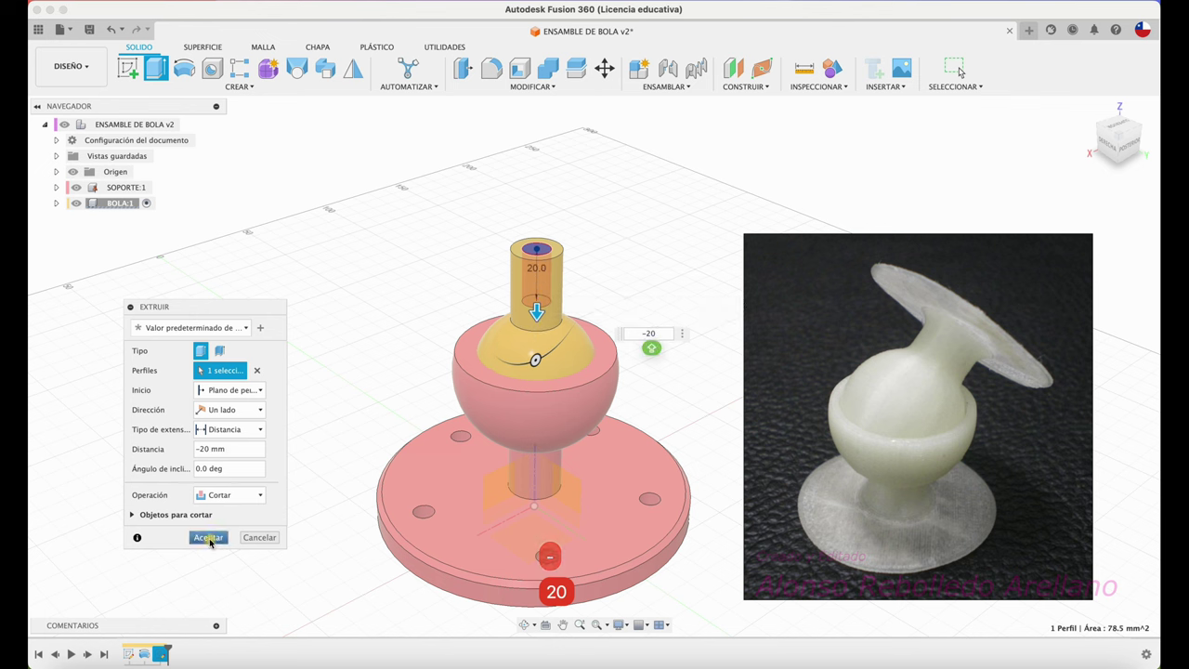
left_click(209, 537)
left_click(237, 87)
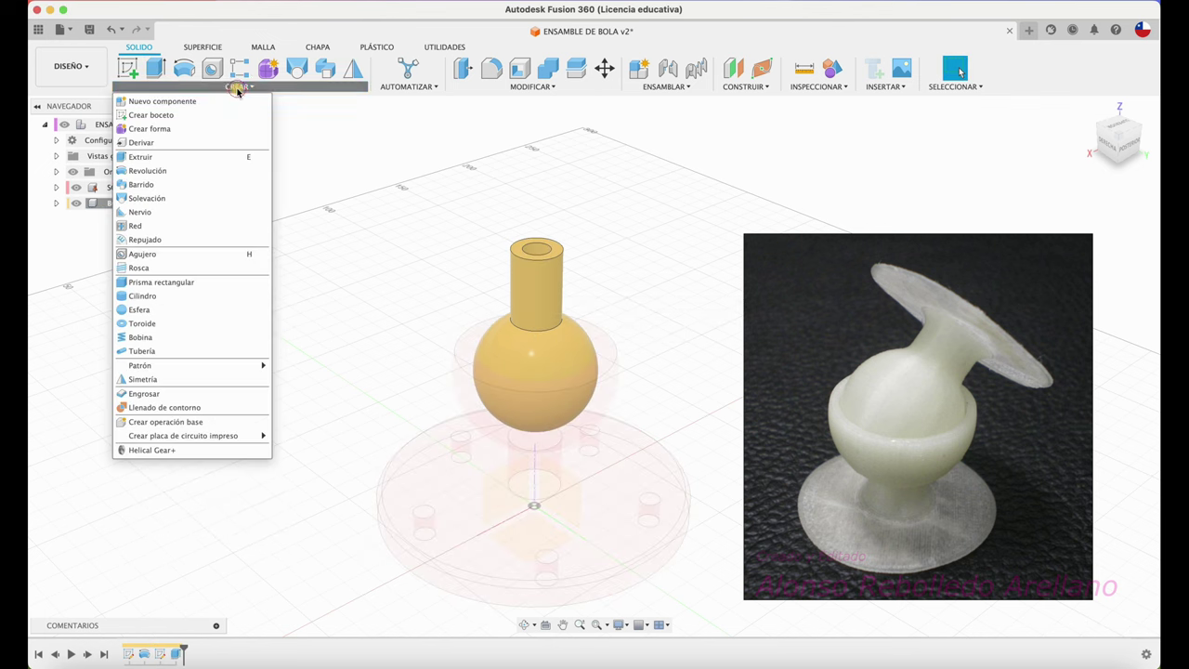
Add a modeled ISO Metric M10x1.5 thread to the hole's inner face
left_click(206, 268)
left_click(536, 251)
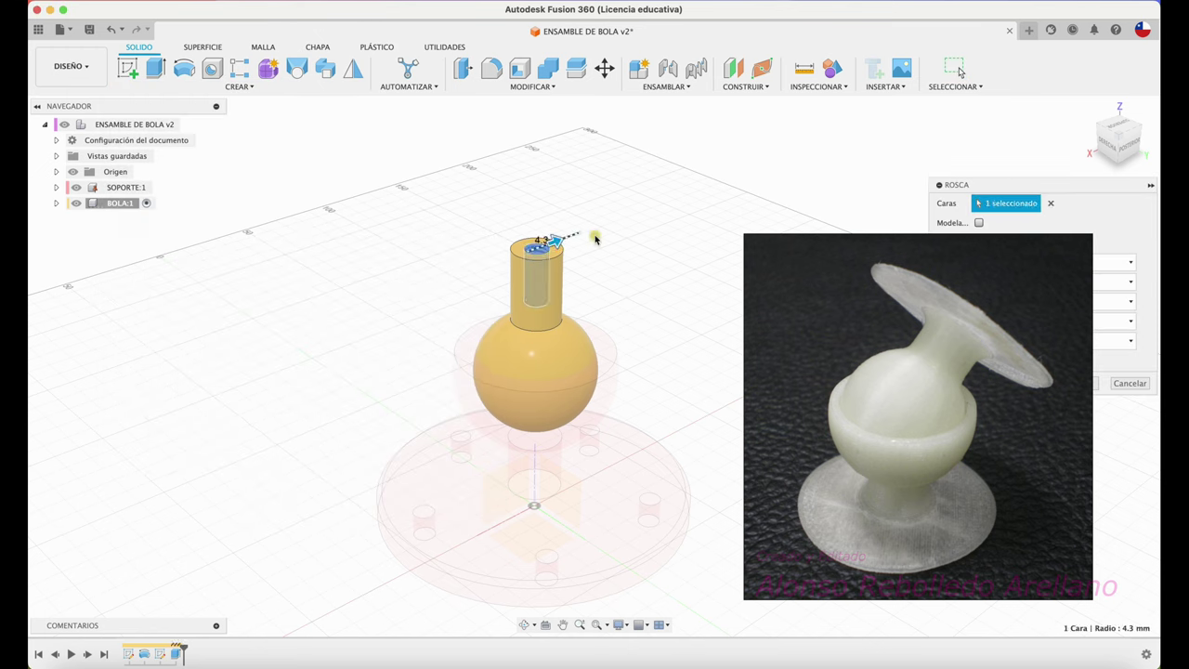
left_click_drag(975, 189, 274, 110)
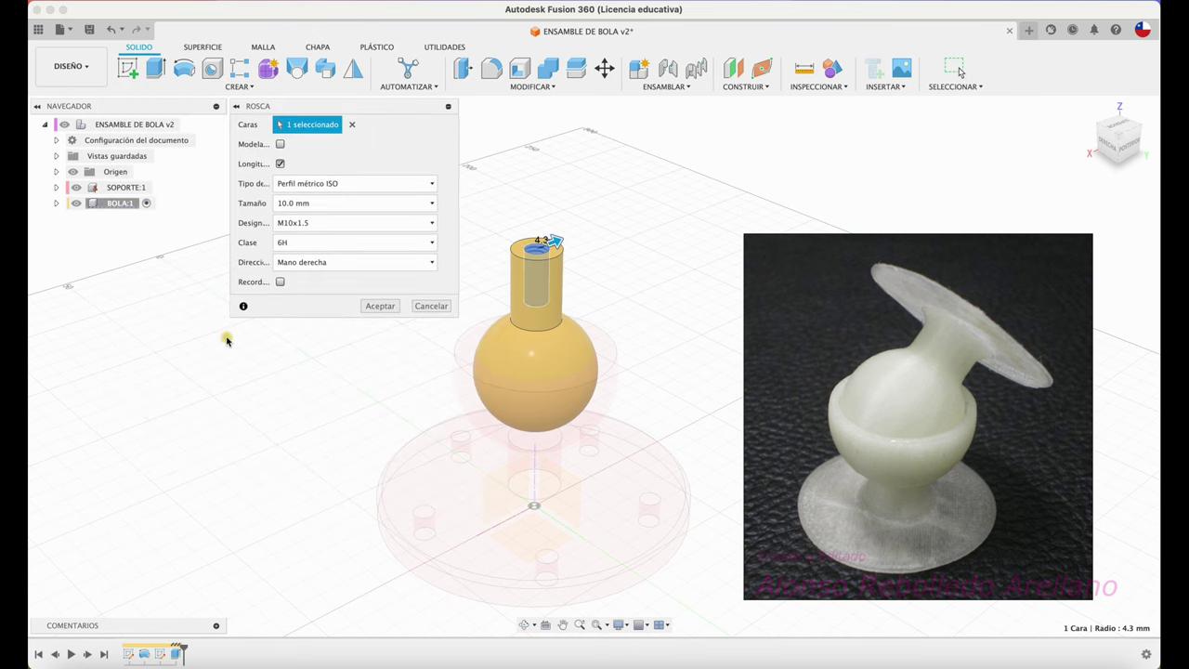
left_click_drag(359, 109, 258, 323)
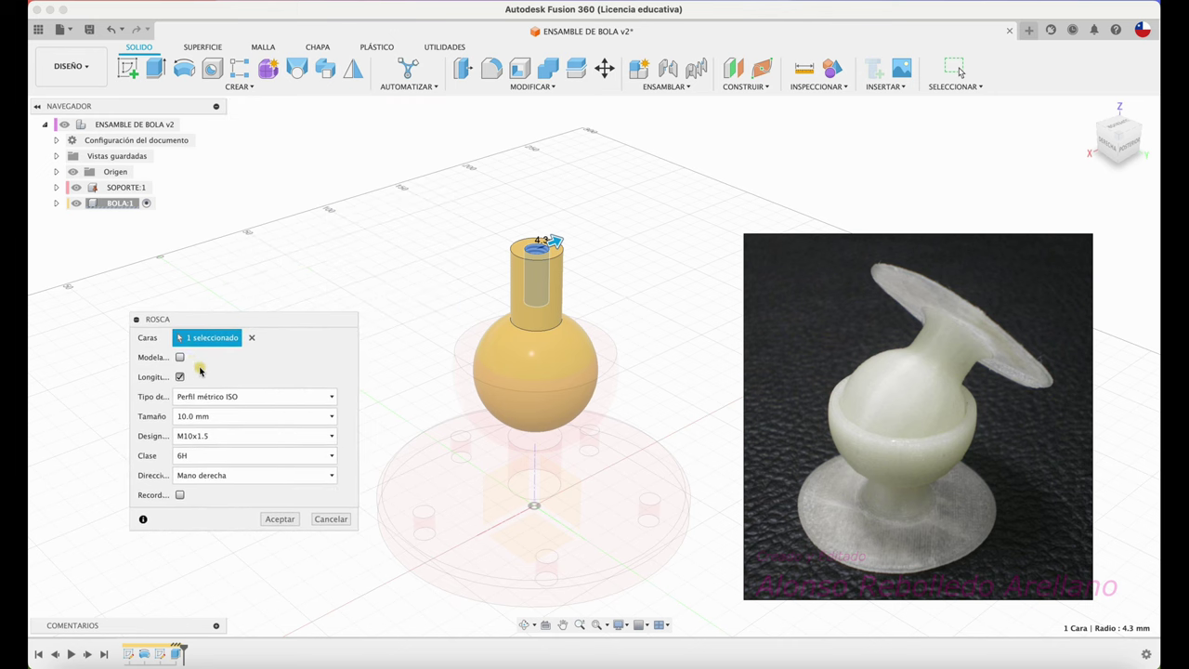
left_click(179, 358)
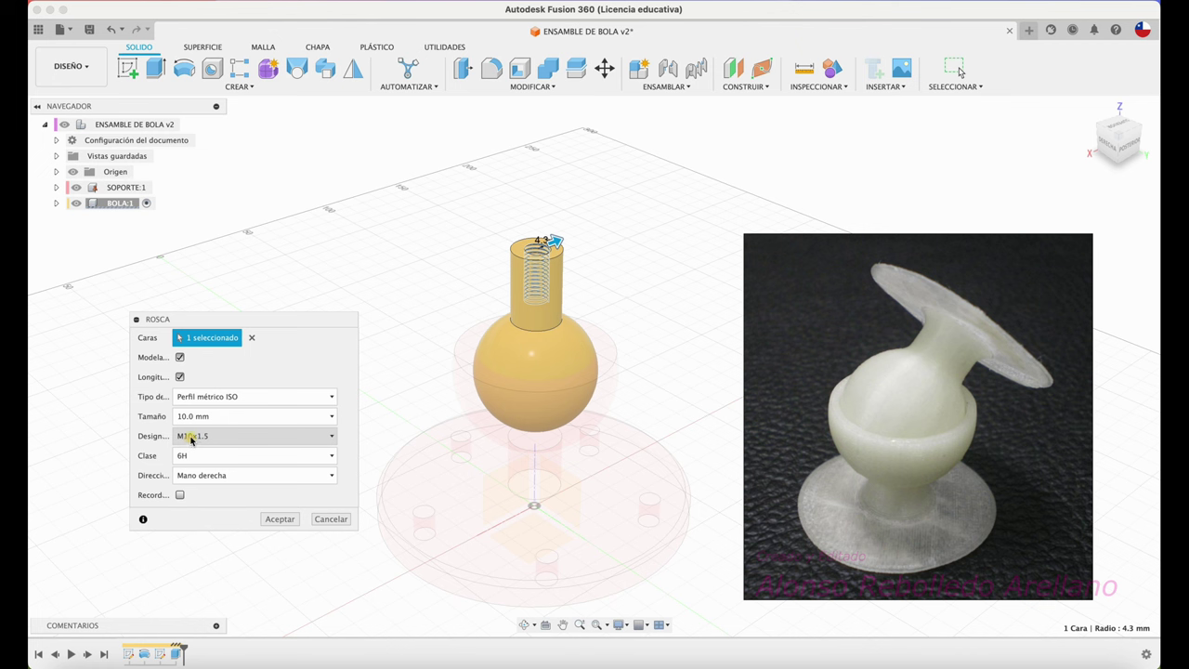
left_click(280, 519)
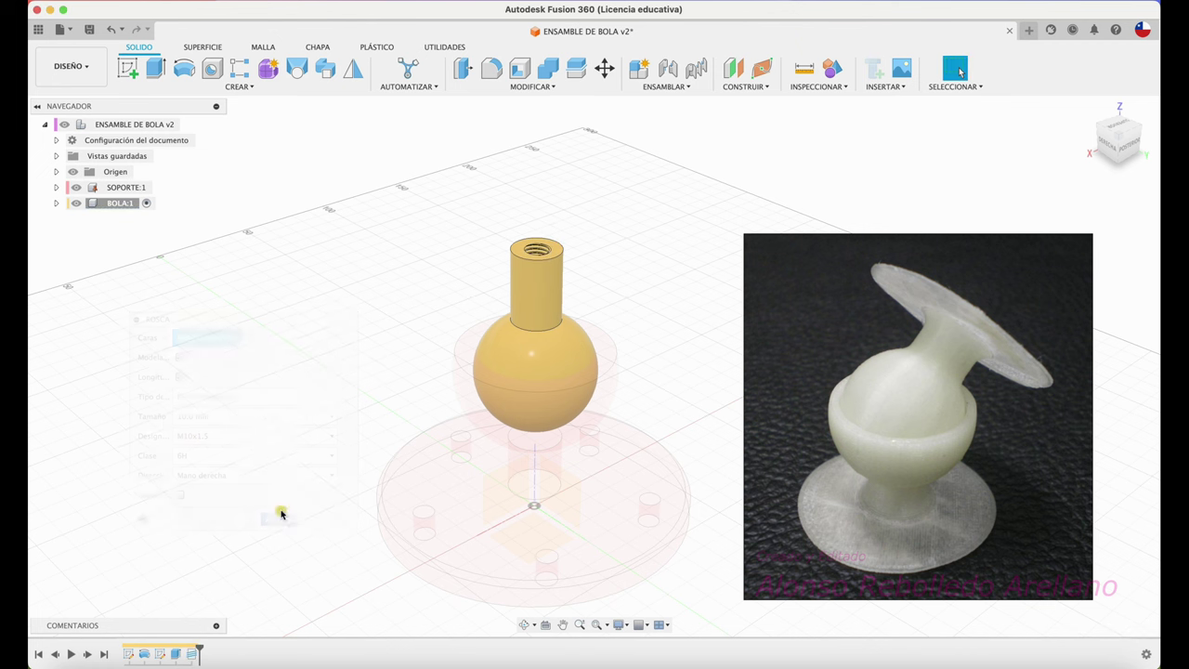
left_click(315, 238)
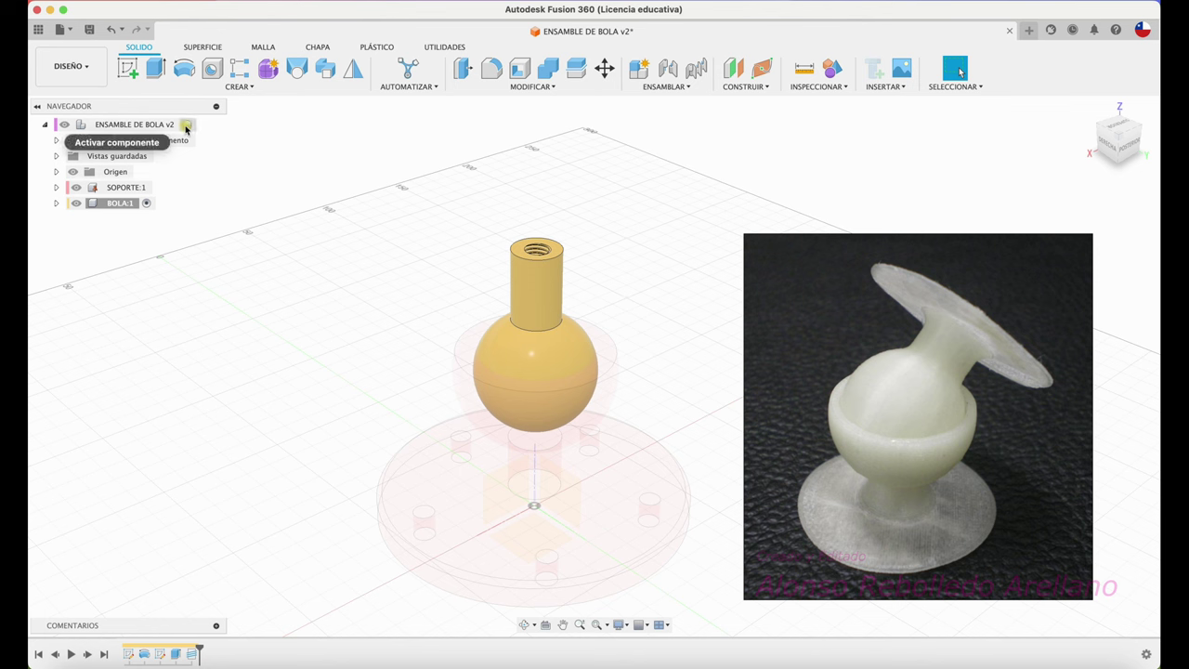
From the root assembly, combine-cut SOPORTE with the BOLA body, keeping the ball as a tool
left_click(195, 125)
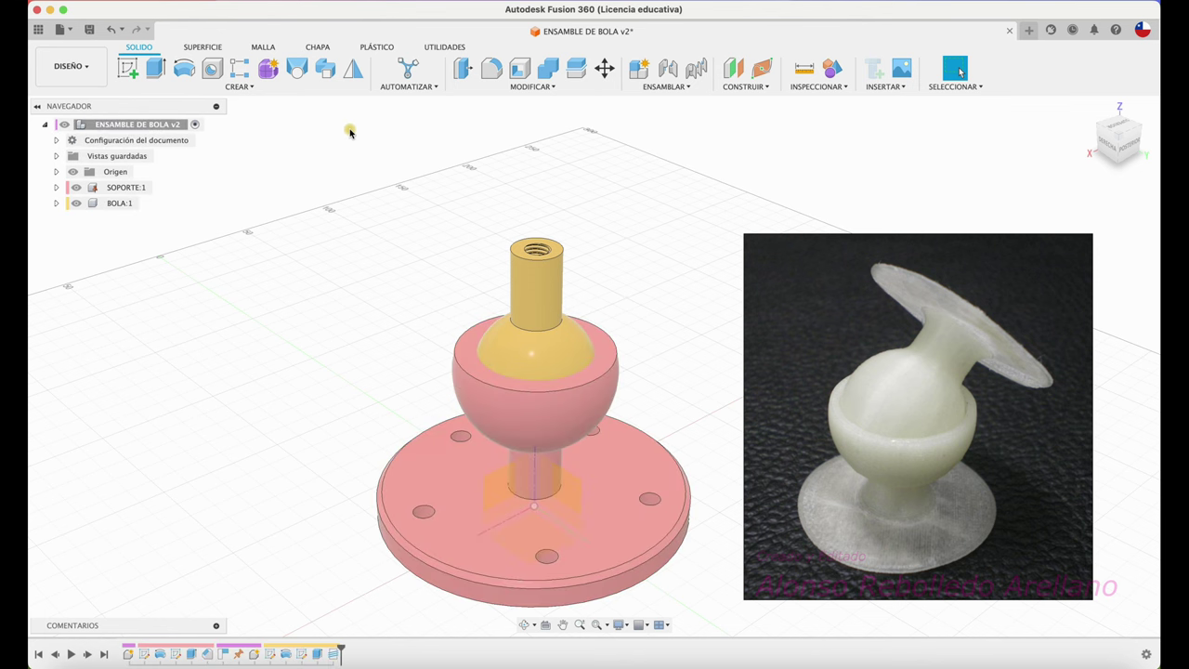
left_click(550, 71)
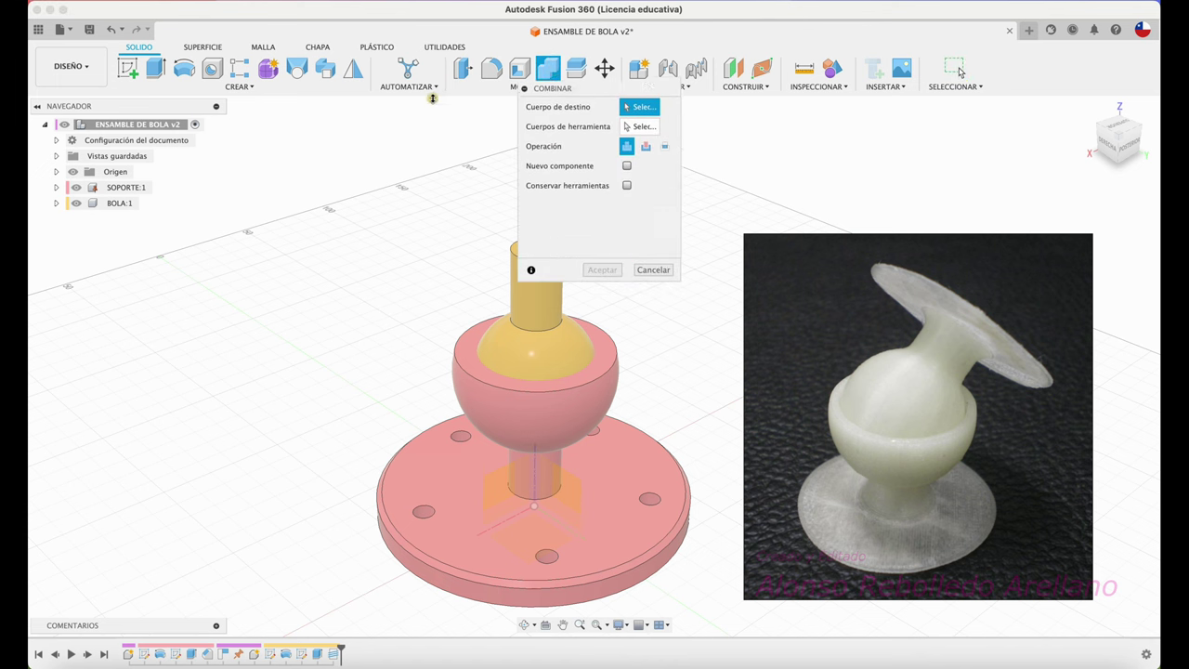
left_click_drag(597, 106, 258, 246)
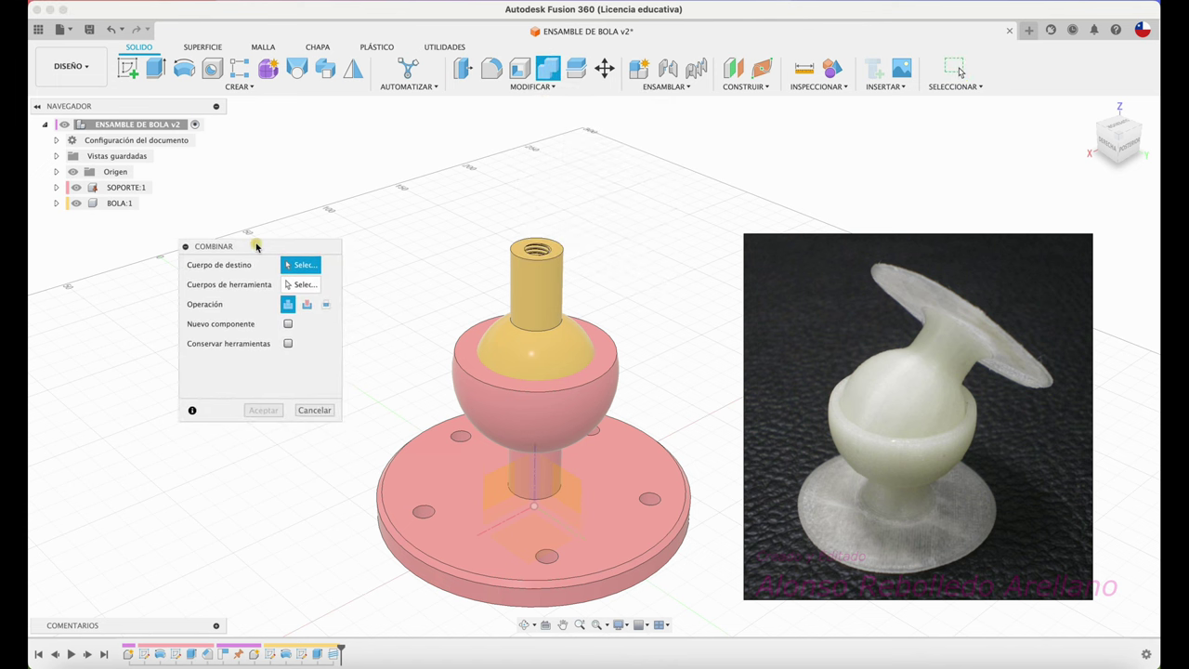
left_click(546, 419)
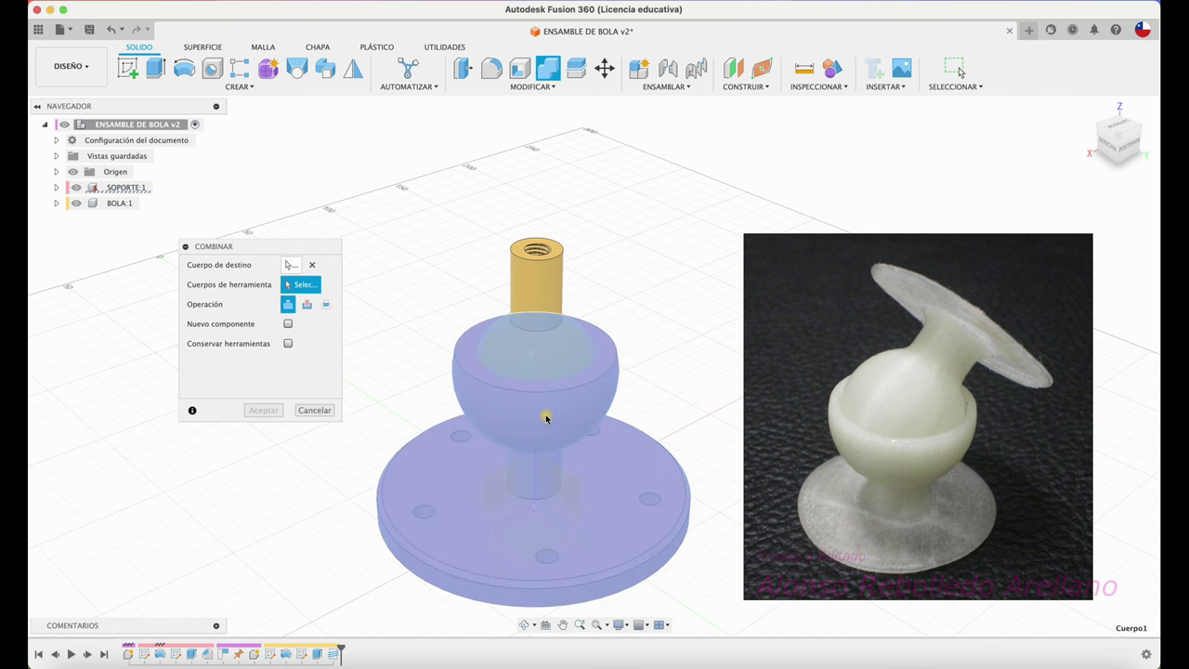
left_click(556, 284)
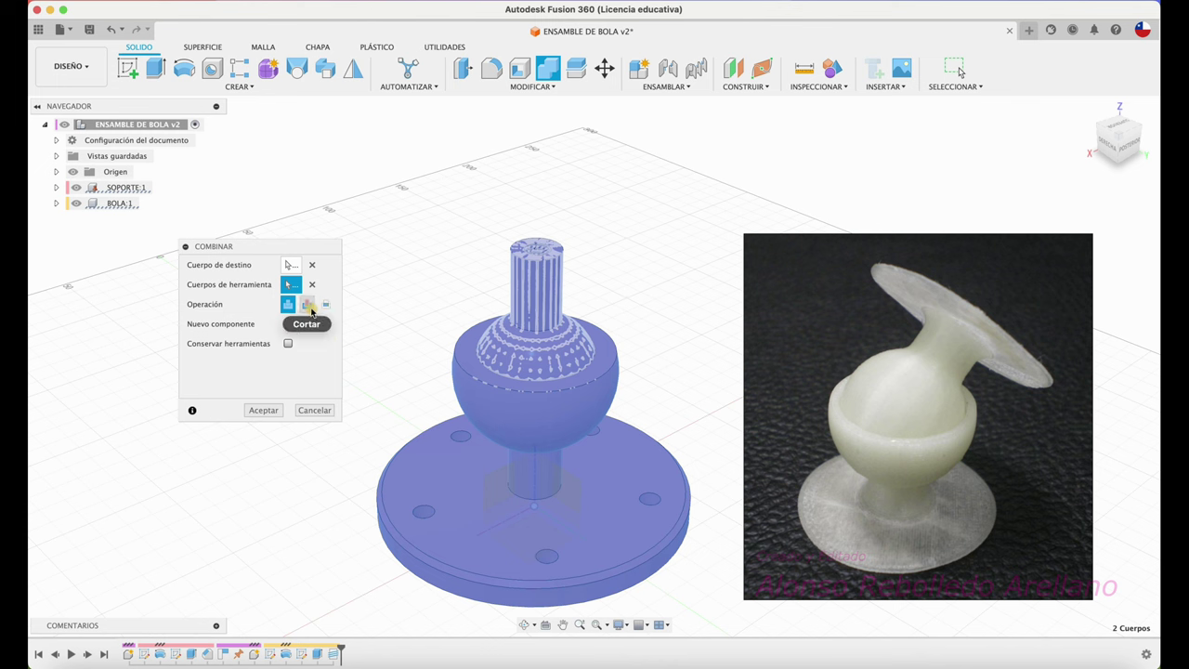
left_click(311, 309)
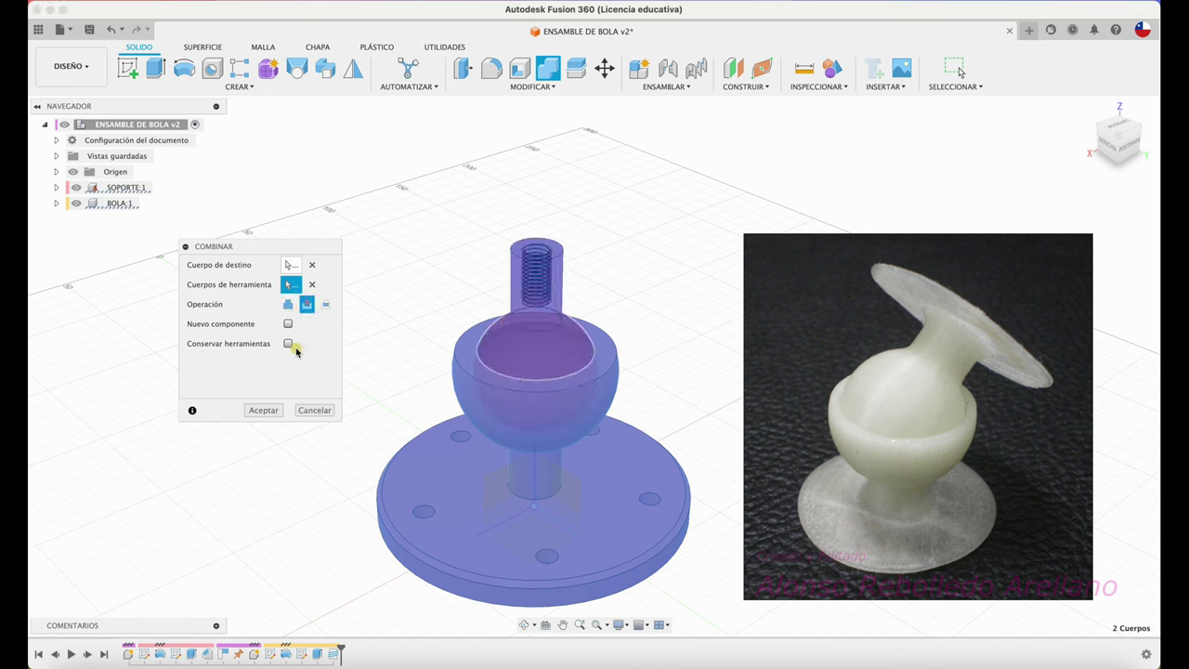
left_click(287, 344)
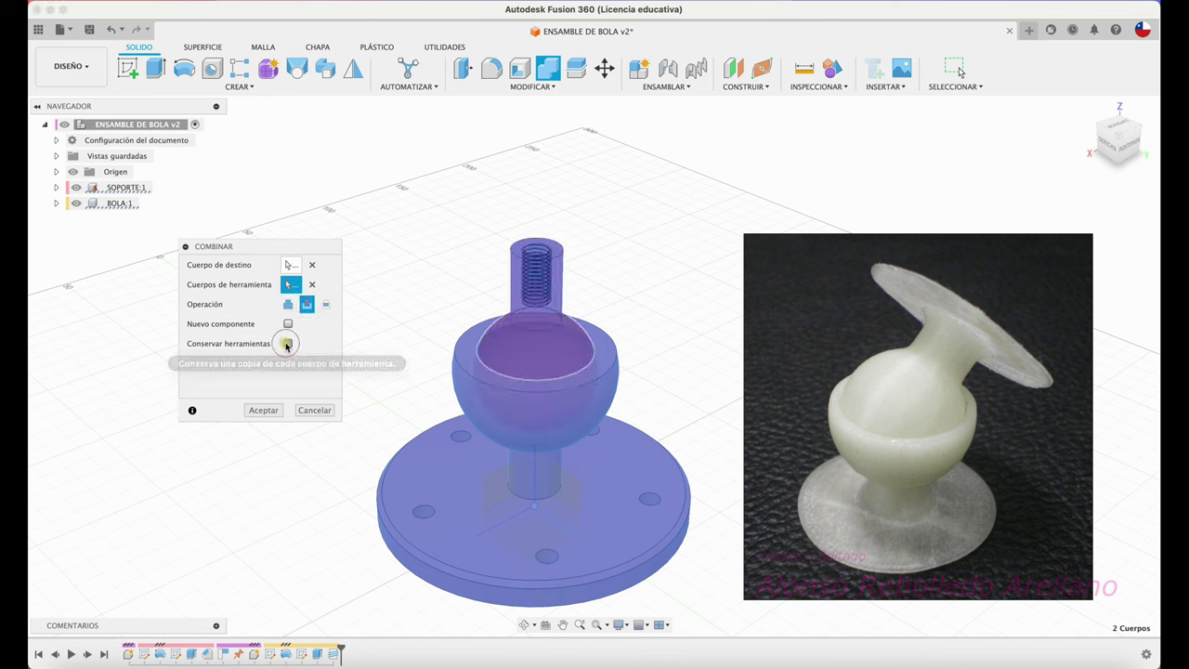
left_click(264, 410)
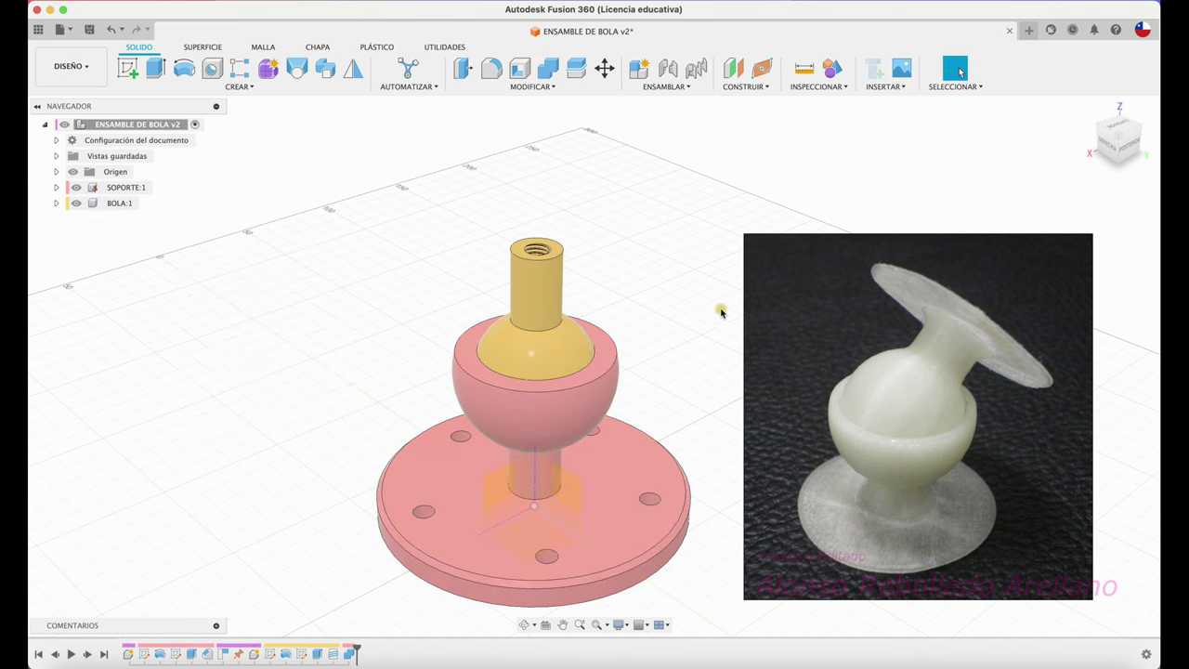
left_click_drag(539, 308, 685, 183)
mouse_move(685, 183)
middle_mouse_down("shift")
mouse_move(544, 305)
mouse_move(545, 344)
mouse_move(558, 329)
middle_mouse_up("shift")
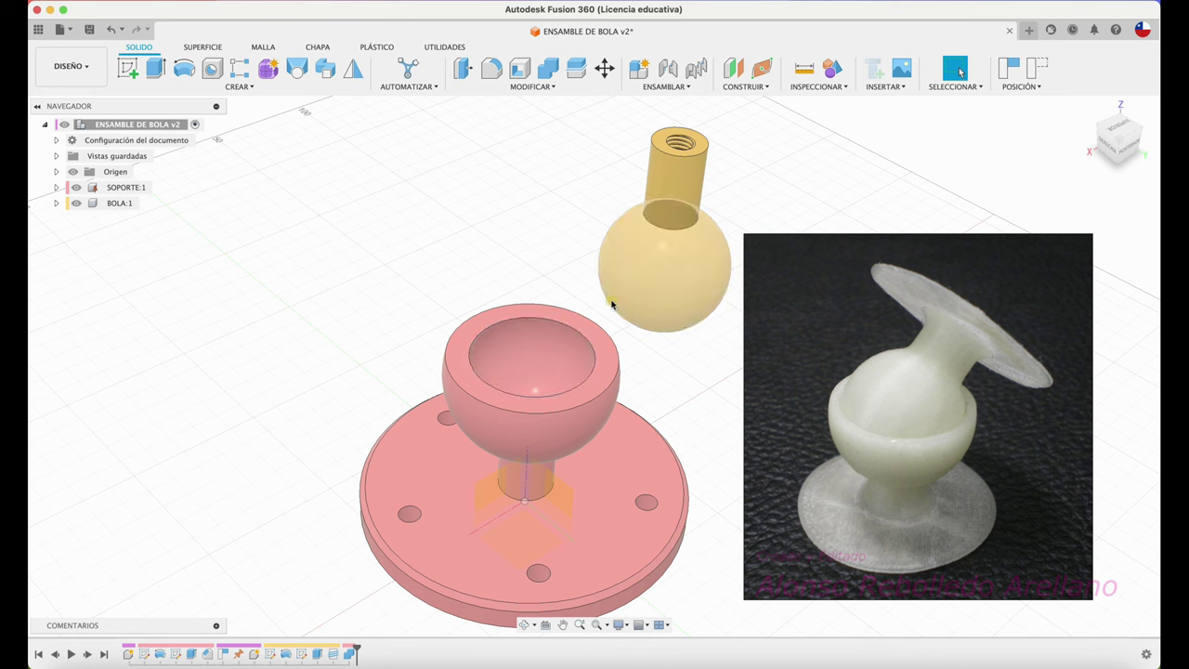
key("super+z")
left_click(815, 91)
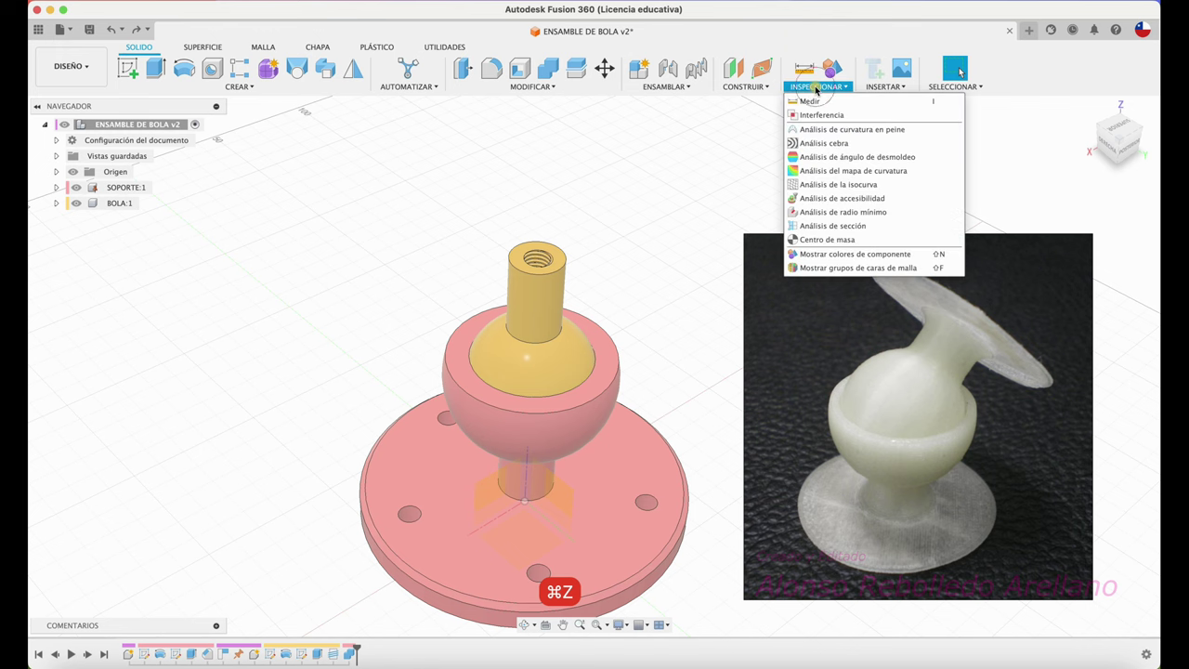
Add a YZ-plane section analysis and view the cut from the RIGHT side
left_click(805, 226)
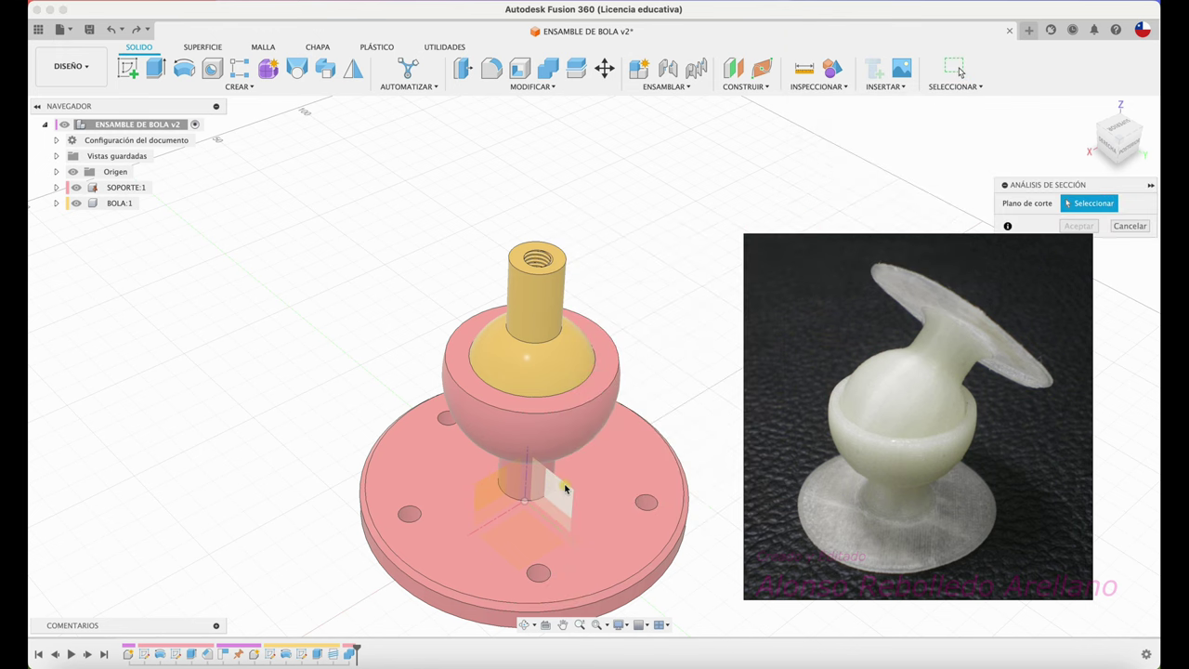
left_click(564, 487)
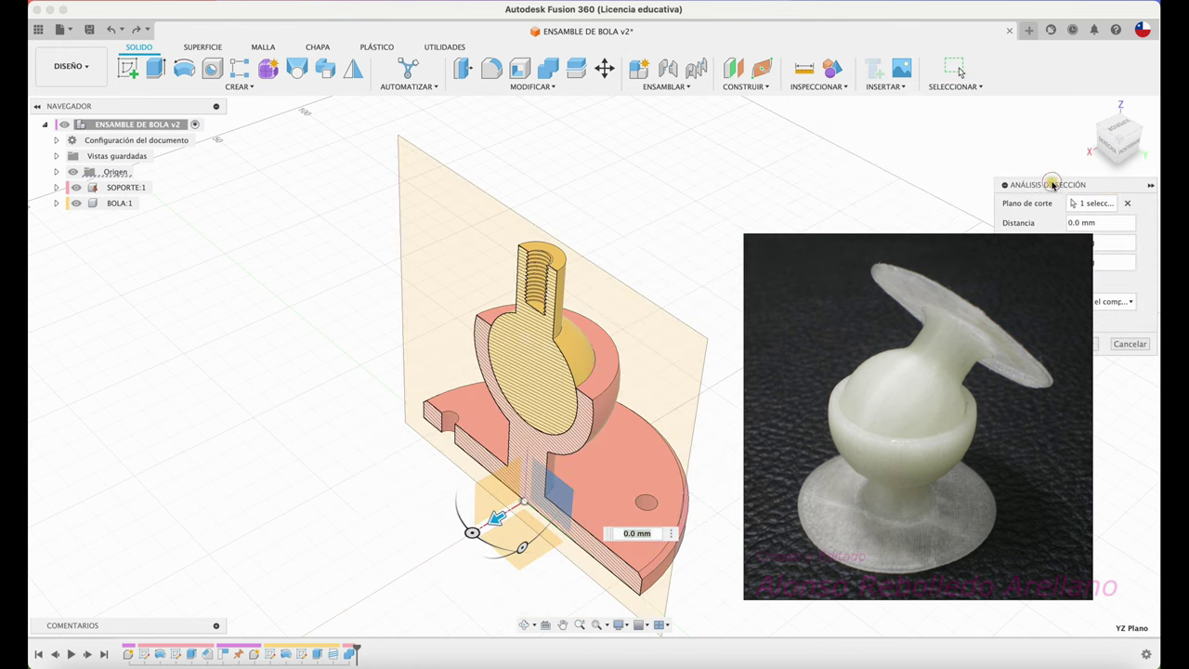
left_click_drag(1053, 184, 256, 288)
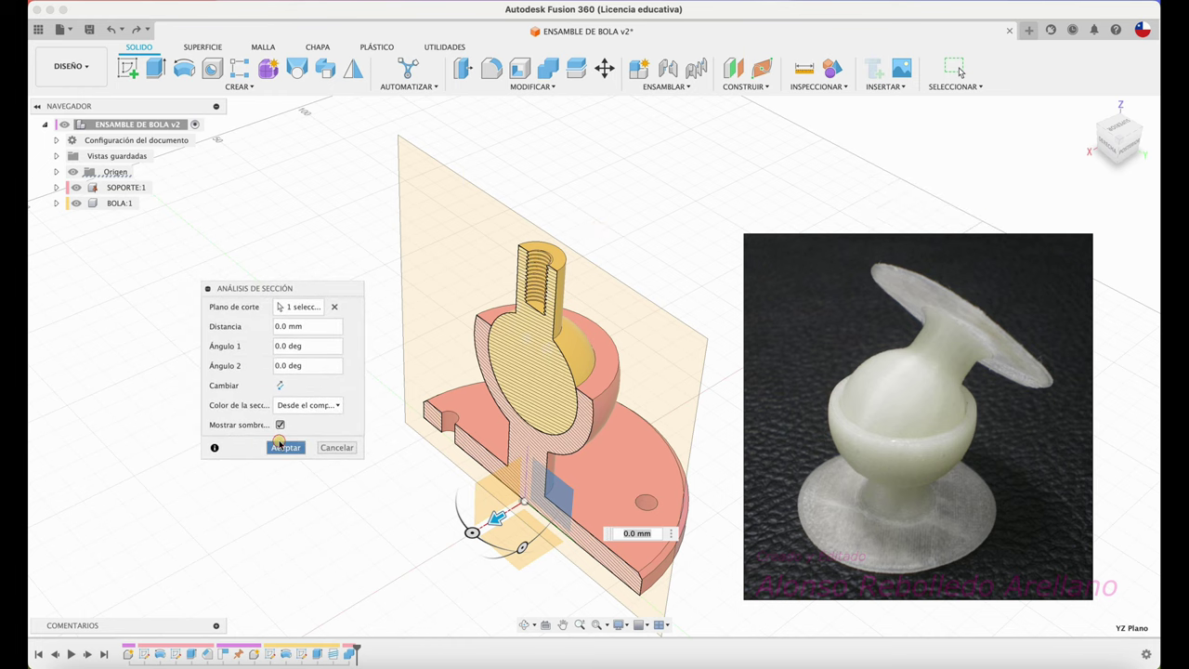
left_click(282, 447)
left_click(1111, 141)
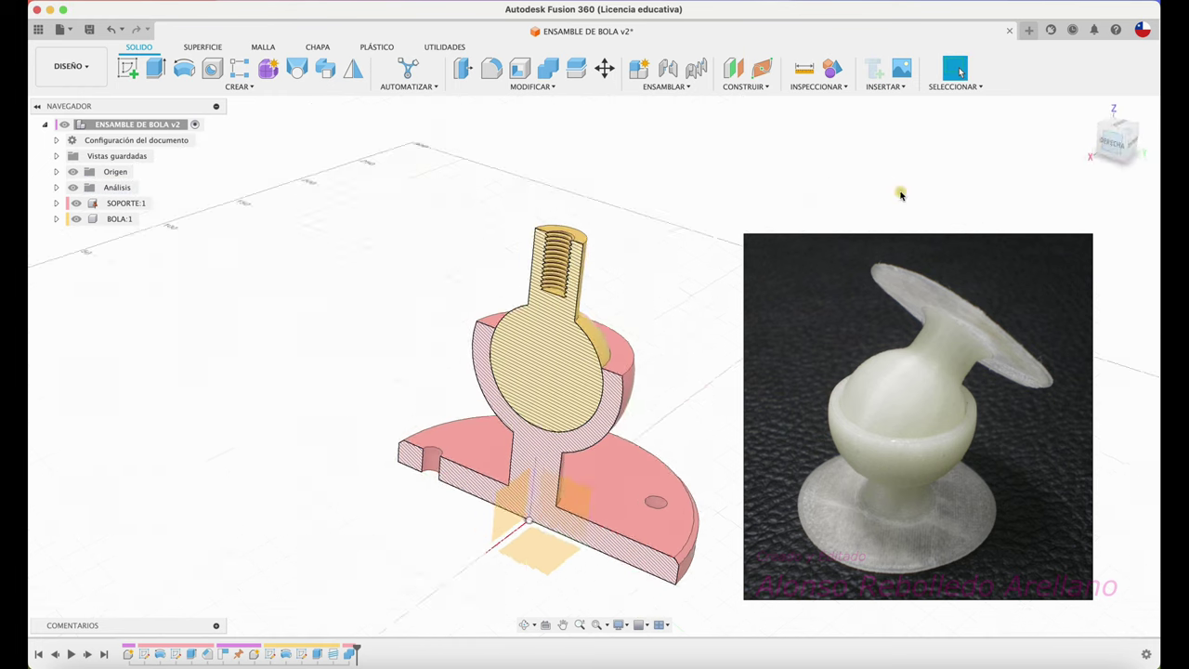
Hide the BOLA ball and the Sección1 section cut so the full SOPORTE support shows alone
scroll(716, 294, "up", 5)
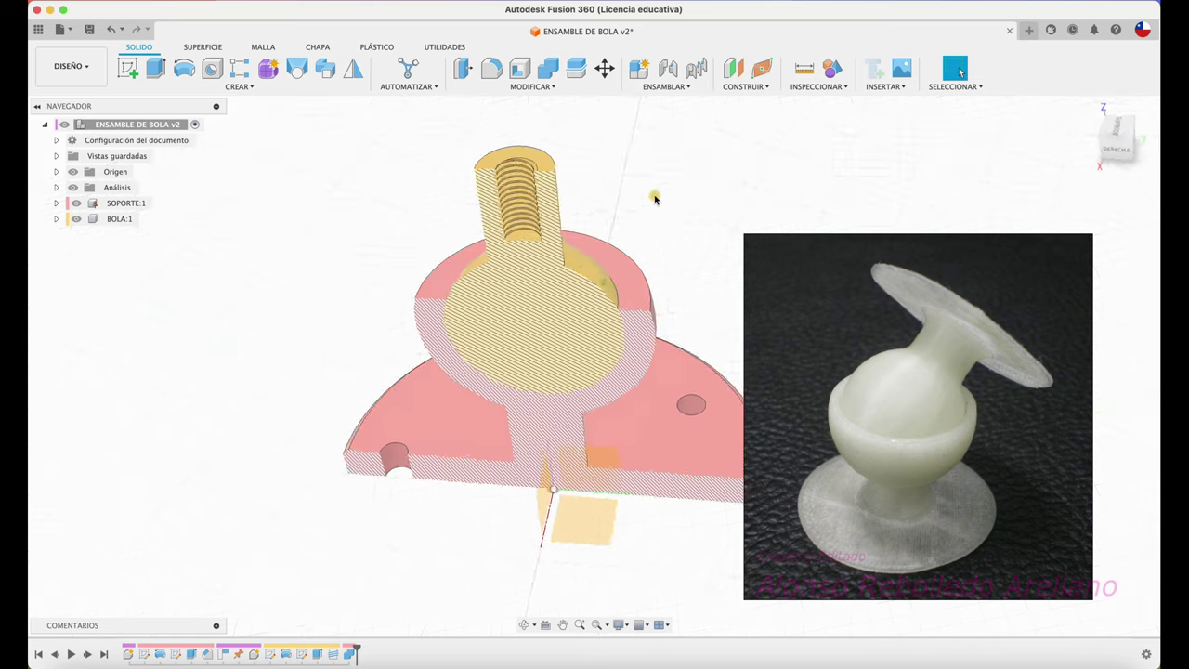
left_click(76, 218)
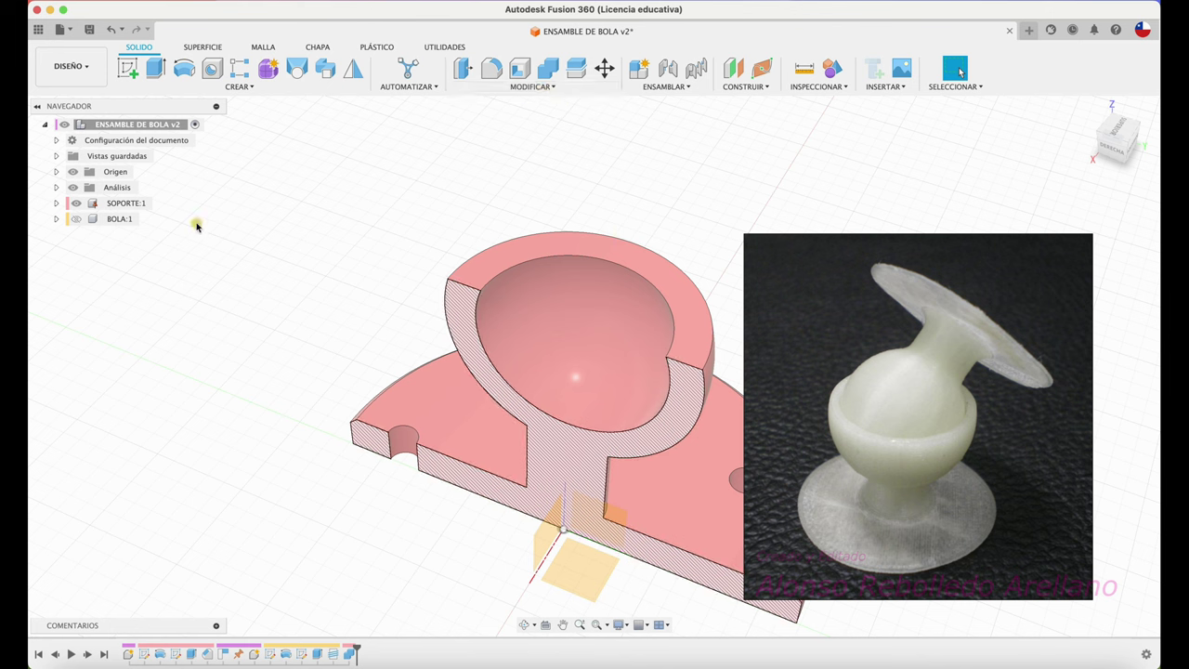
left_click(55, 187)
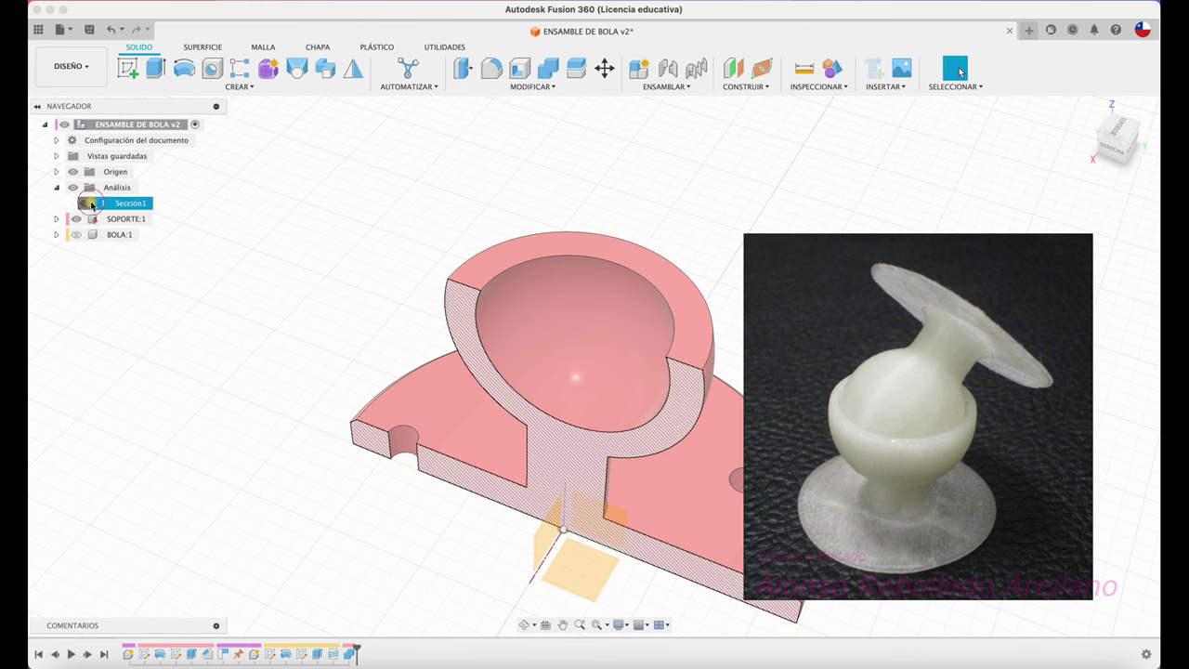
left_click(84, 203)
left_click(539, 89)
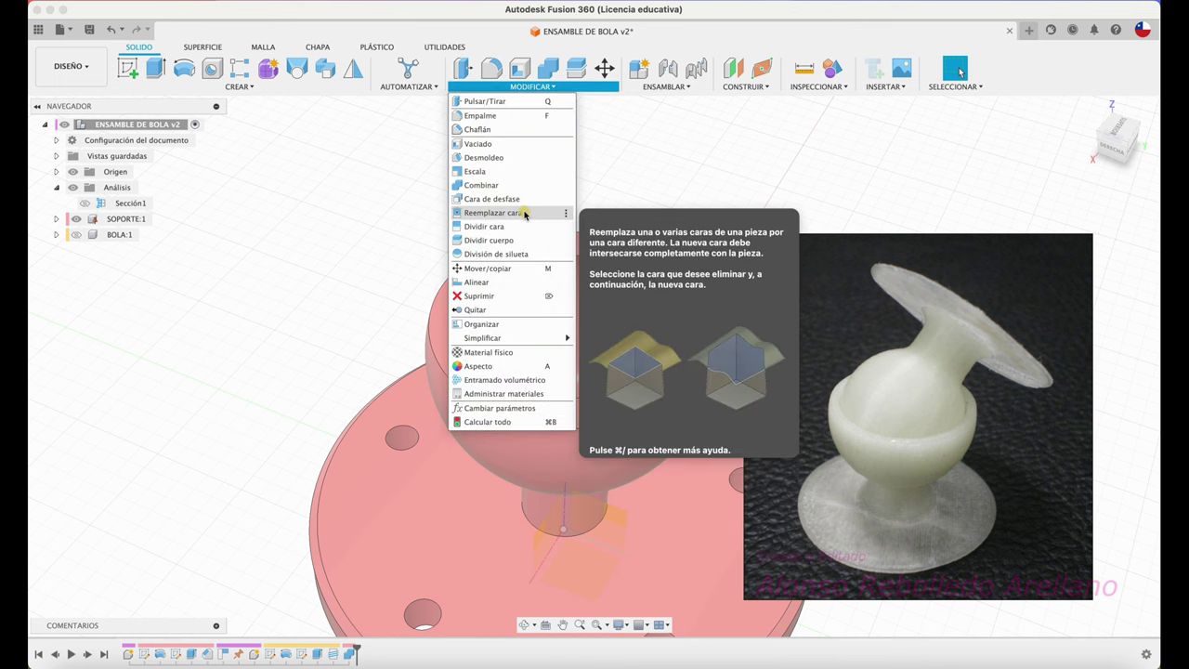
Offset the SOPORTE socket's inner spherical face by -0.1 mm with Cara de desfase
left_click(526, 200)
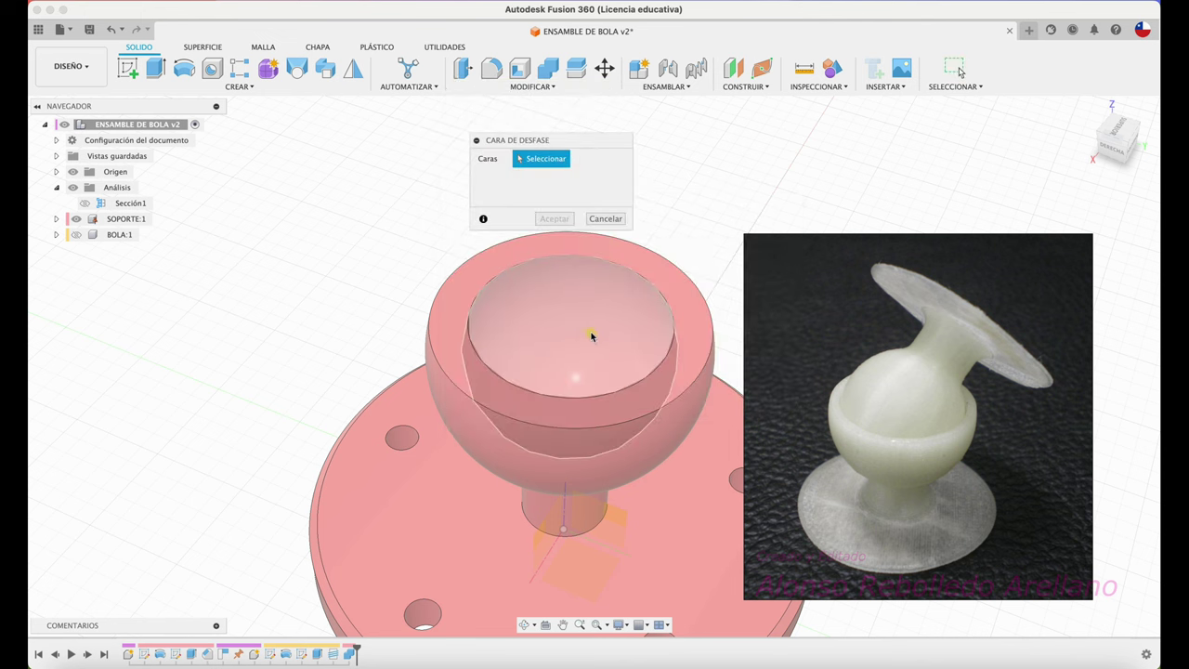
left_click(592, 337)
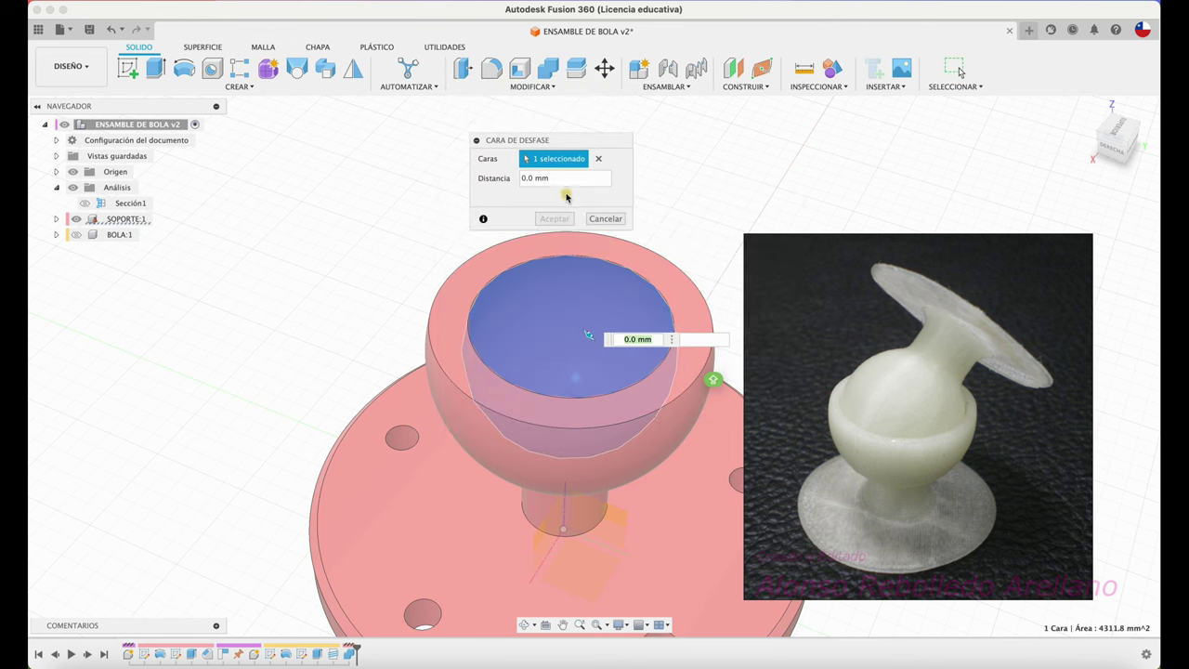
left_click(500, 178)
type("-0.1")
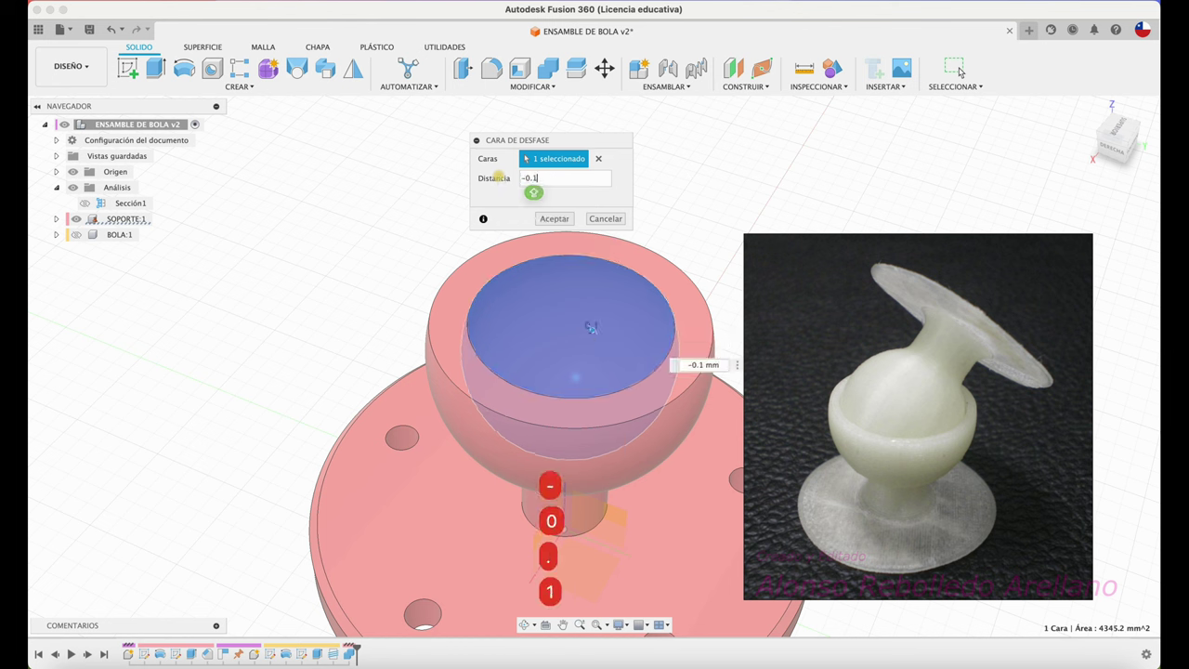
left_click(553, 219)
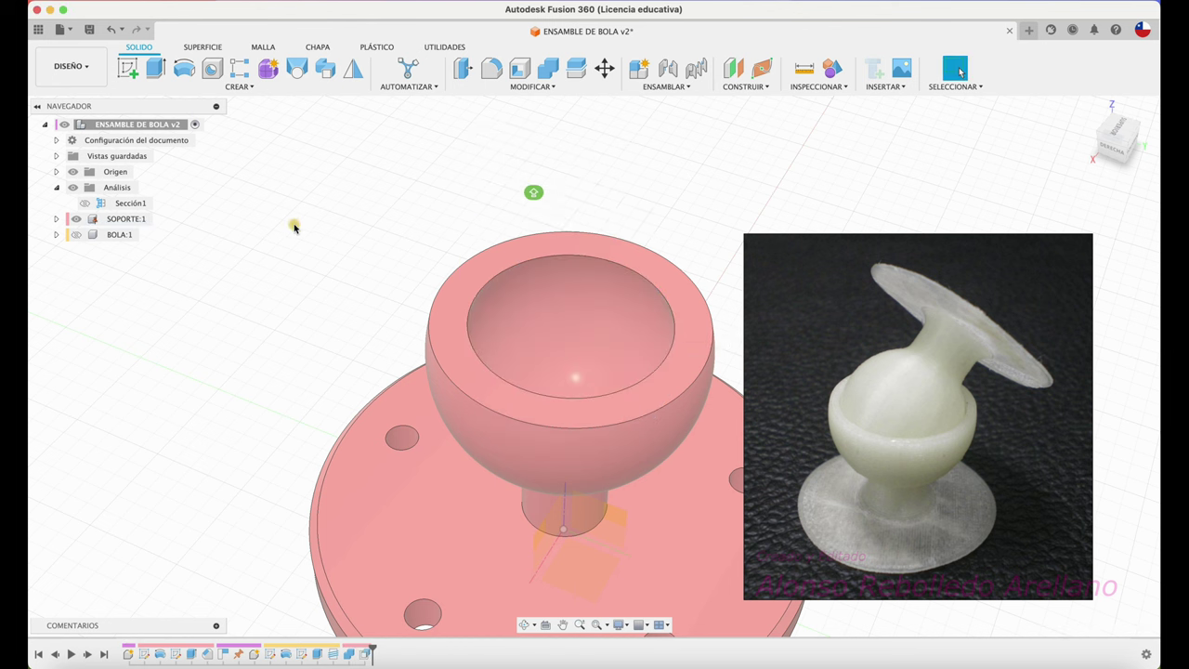
Show BOLA and Sección1 again, then zoom in from the right view to inspect the ball-socket gap
left_click(76, 234)
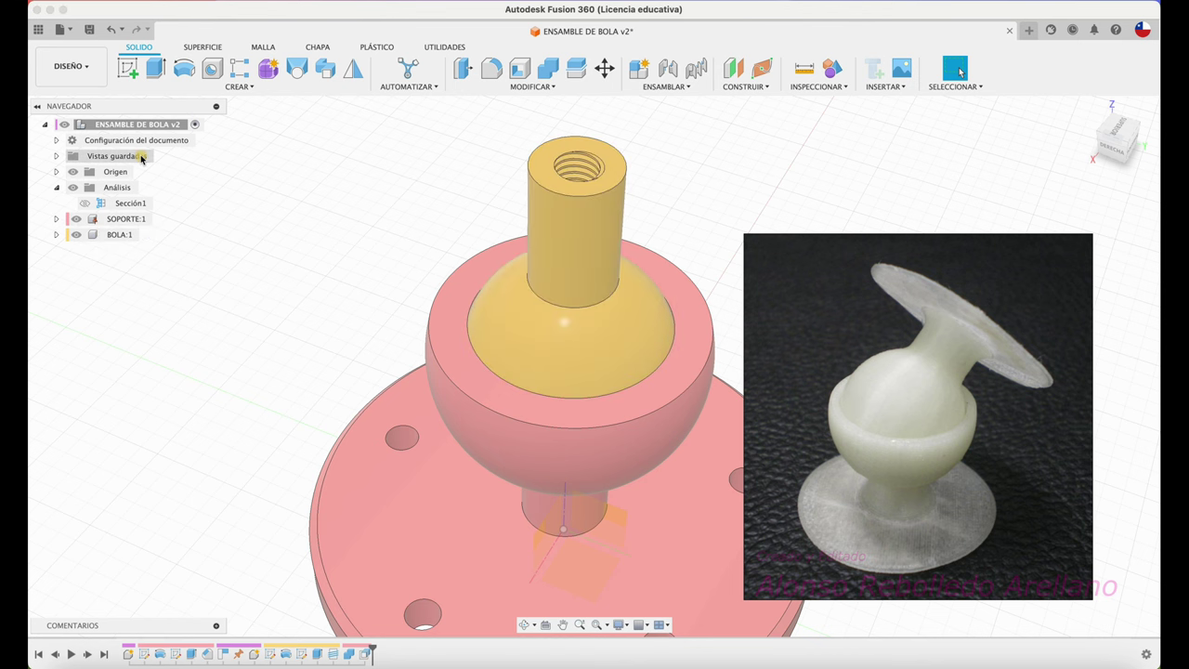
left_click(82, 203)
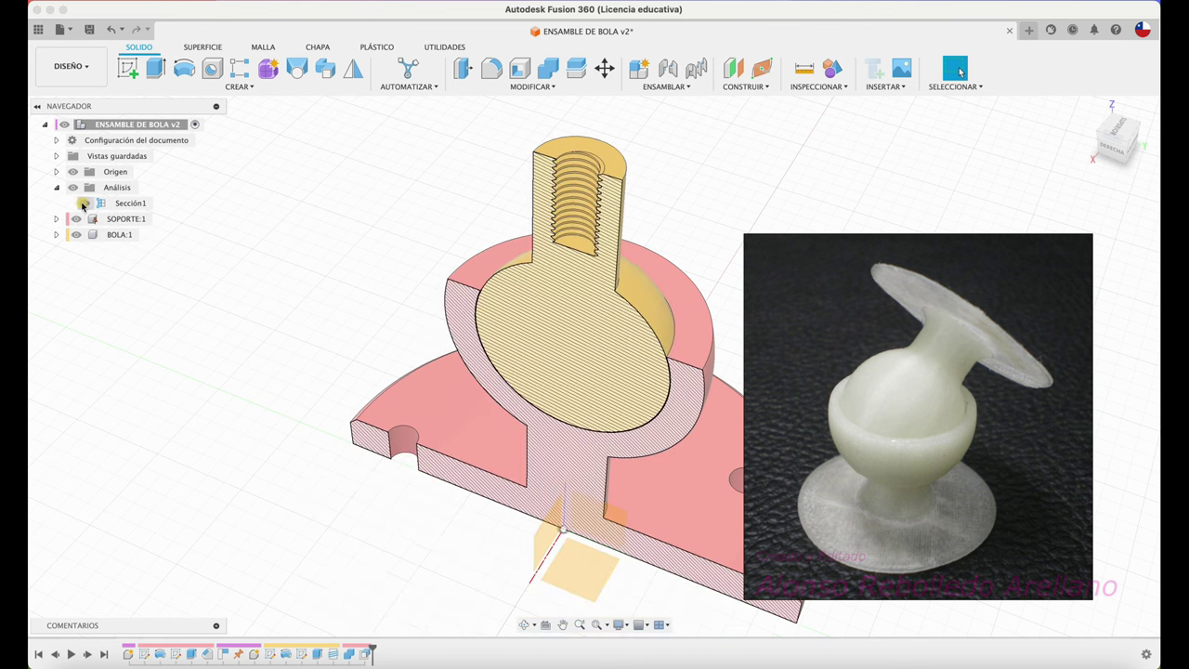
left_click(1114, 145)
scroll(776, 236, "up", 2)
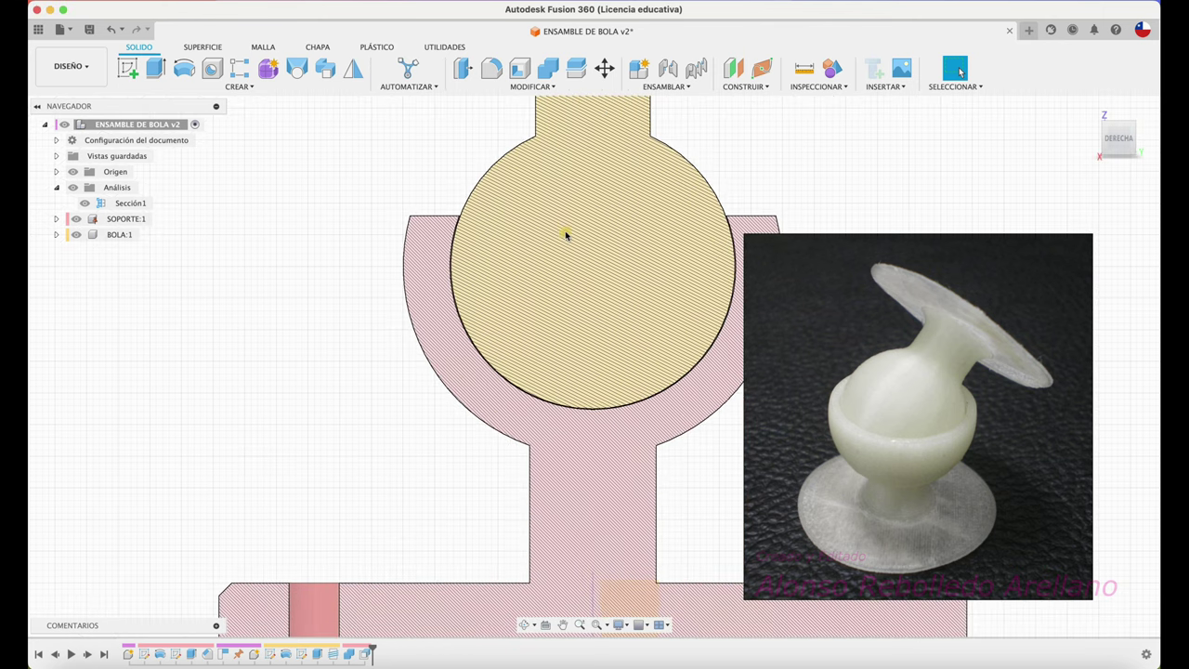
scroll(570, 235, "up", 3)
scroll(558, 233, "left", 2)
scroll(548, 230, "up", 1)
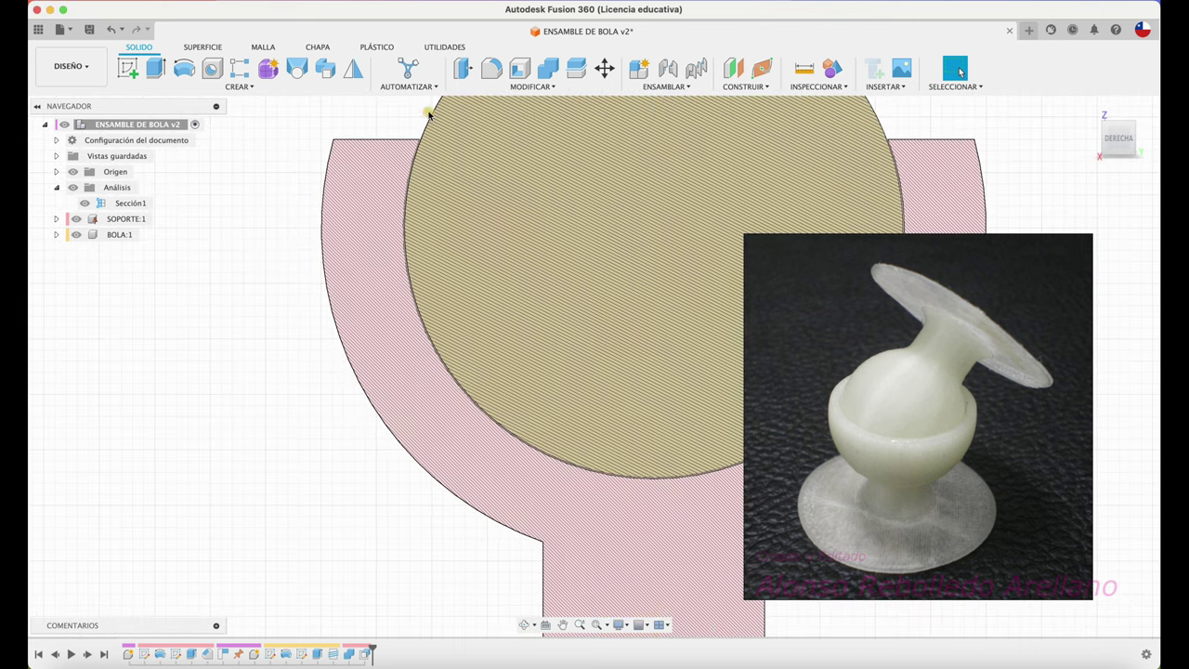
scroll(429, 113, "up", 2)
scroll(428, 113, "down", 2)
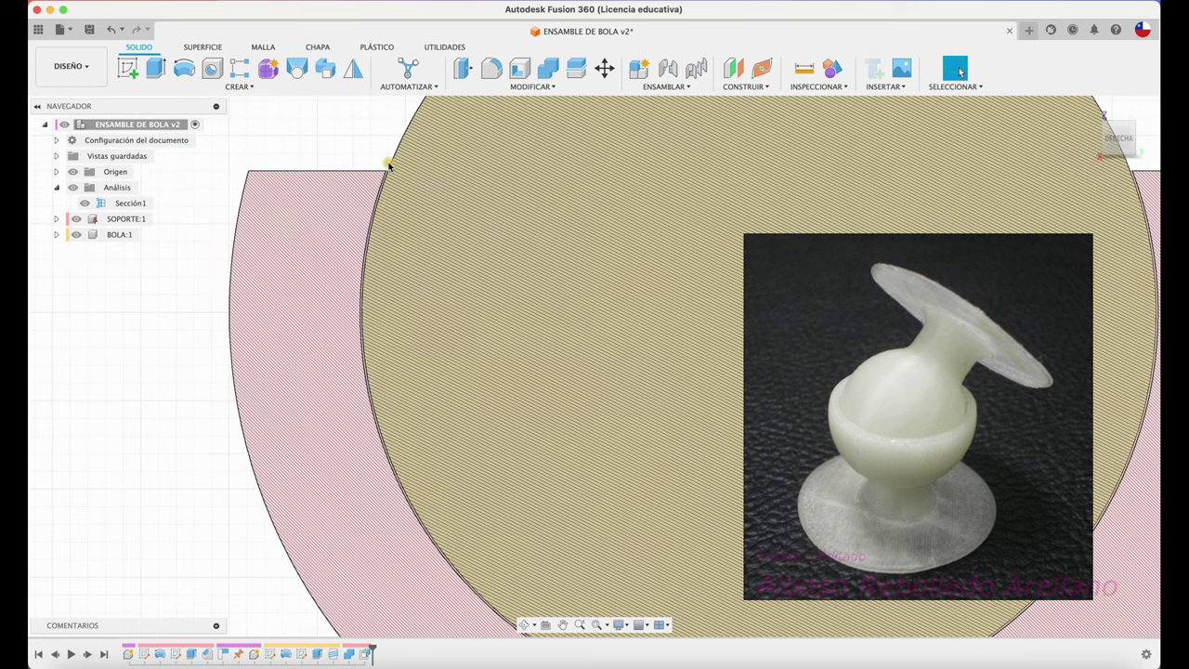
scroll(388, 165, "up", 2)
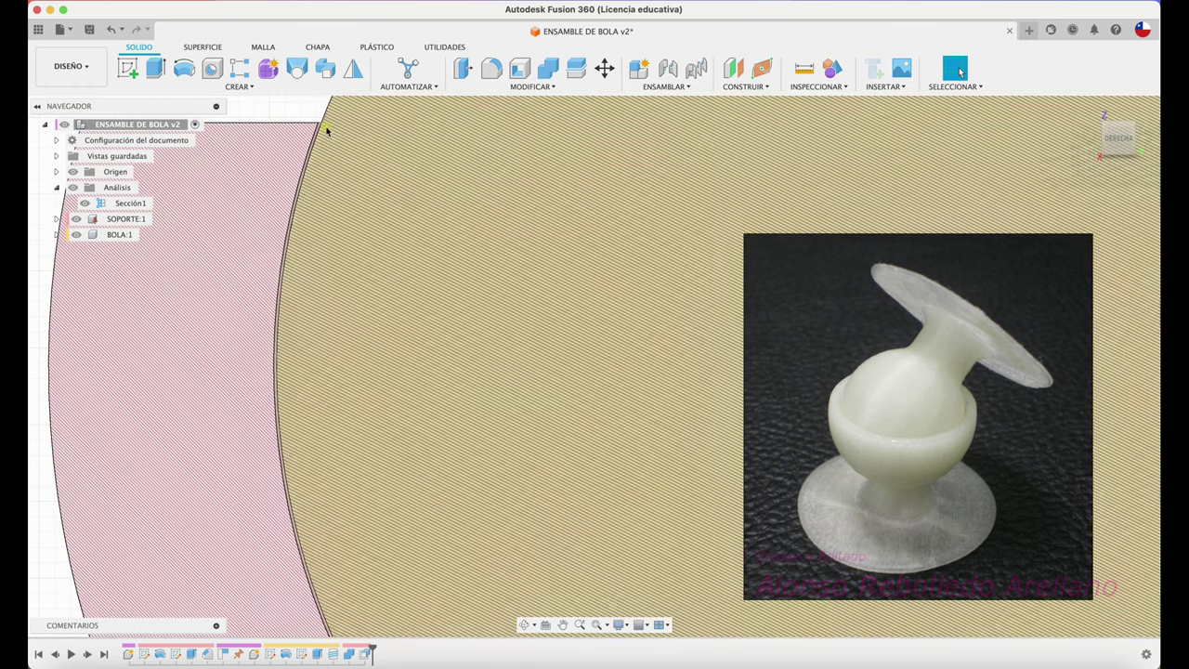
scroll(406, 195, "down", 2)
scroll(406, 195, "down", 2)
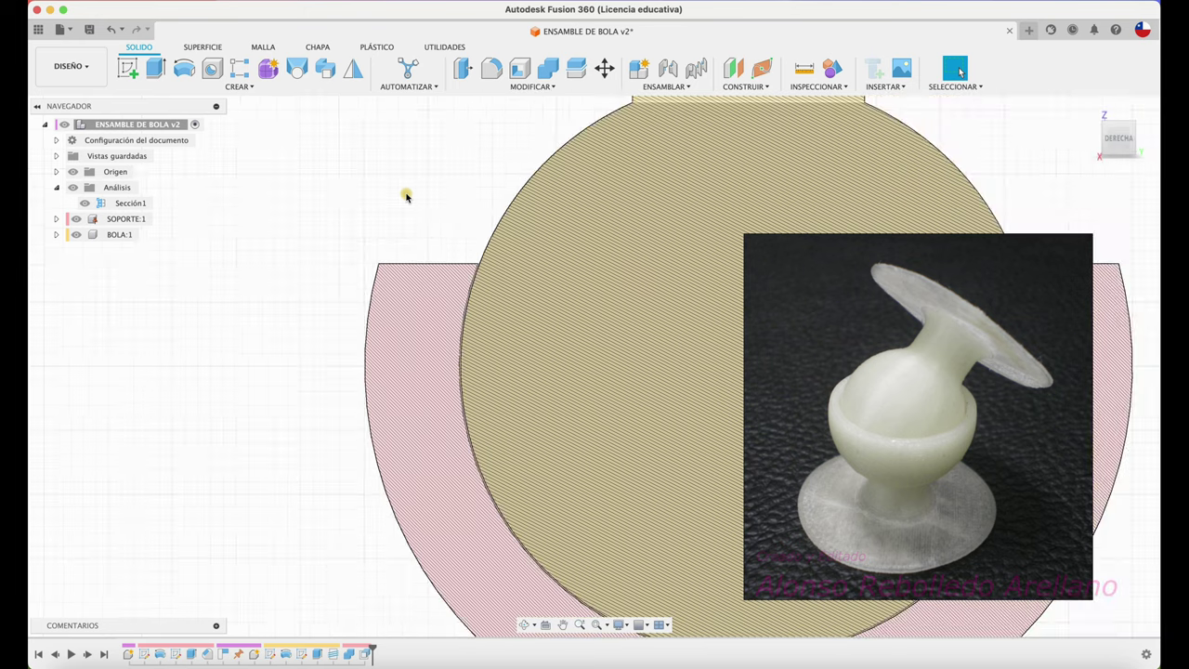
scroll(406, 195, "down", 1)
scroll(406, 195, "down", 1)
scroll(405, 195, "down", 1)
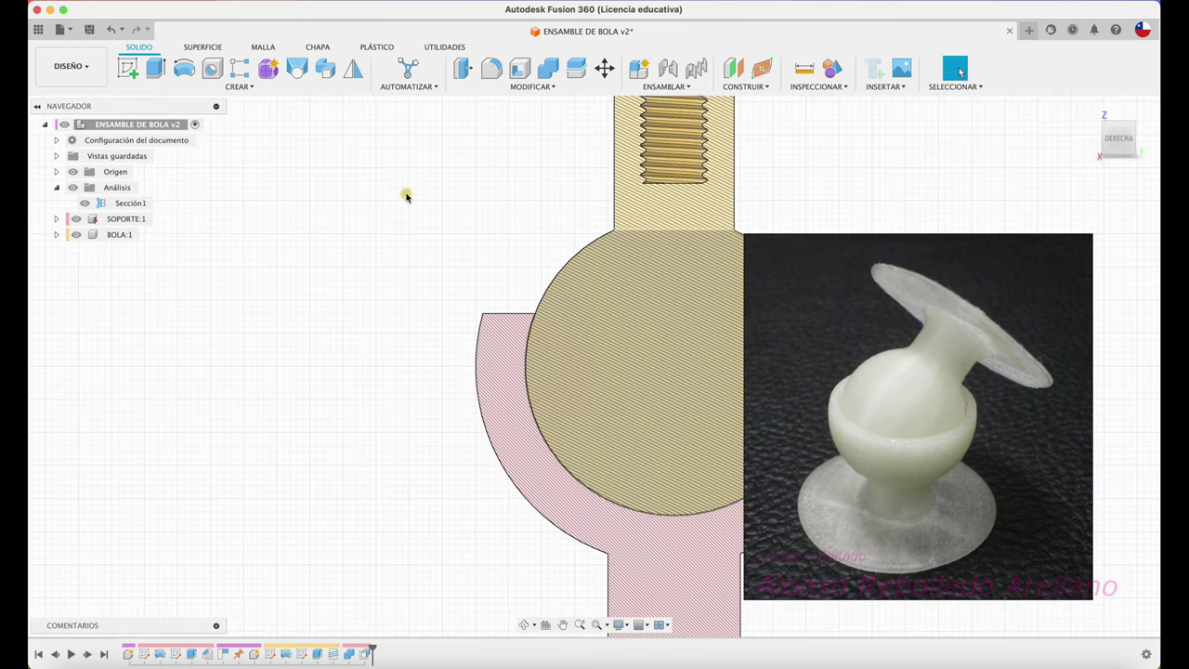
scroll(406, 195, "down", 2)
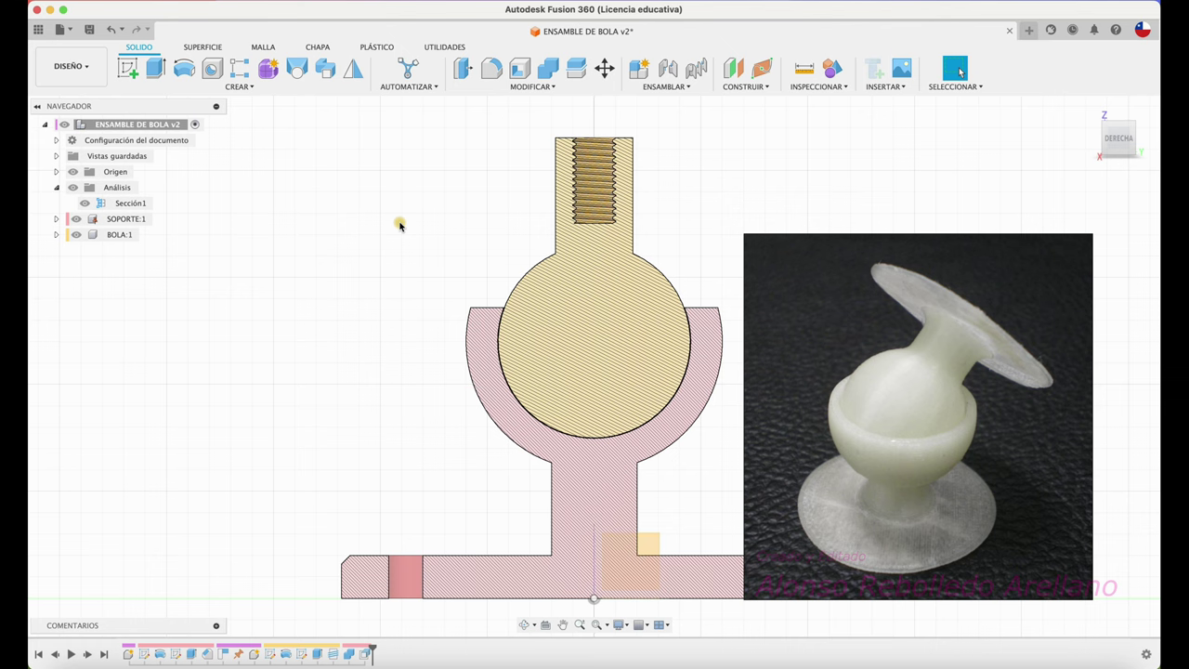
key("F6")
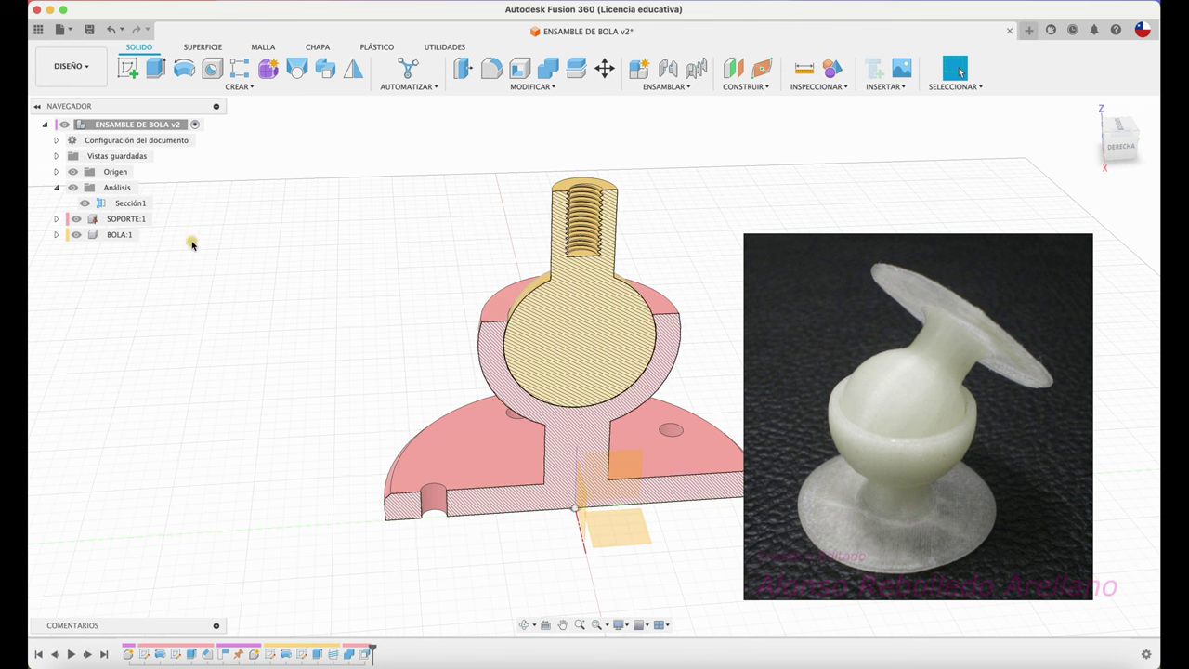
left_click(88, 204)
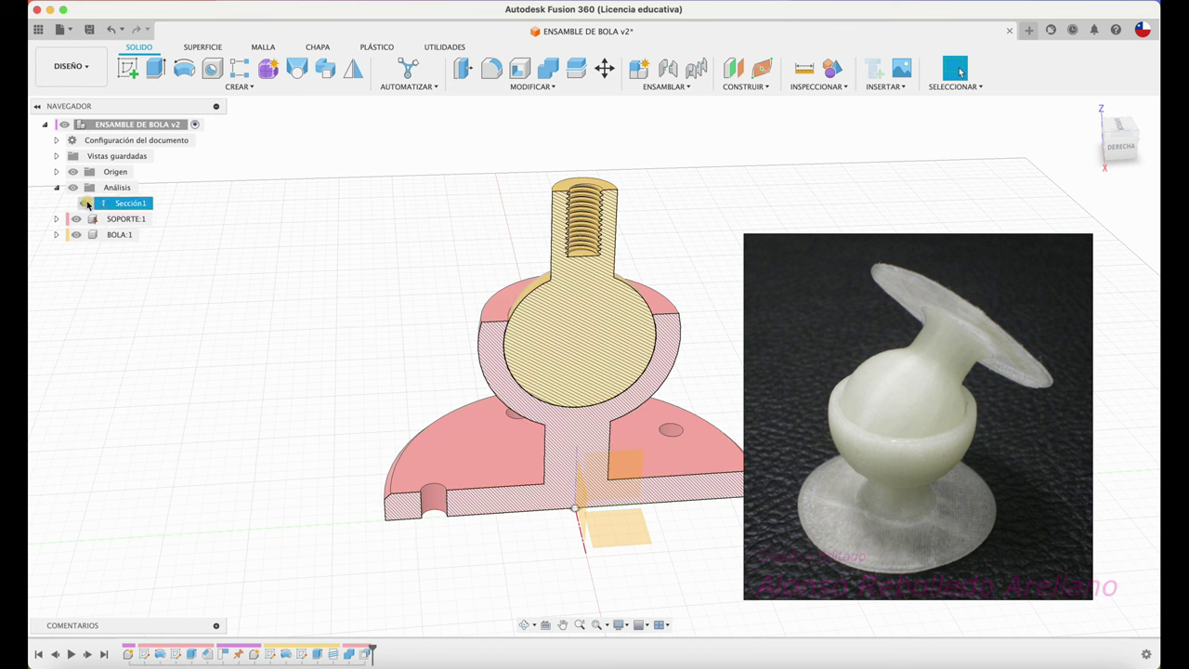
Turn off the Sección1 section cut and drag the BOLA ball out of the socket to the upper right
left_click(453, 263)
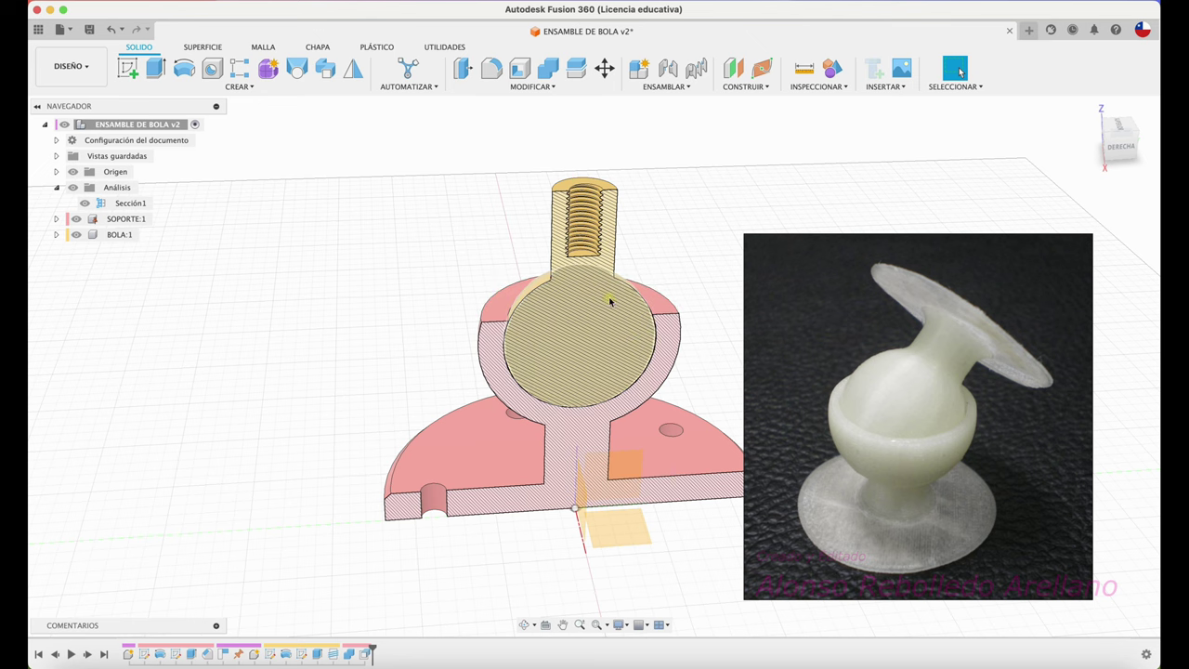
left_click(84, 203)
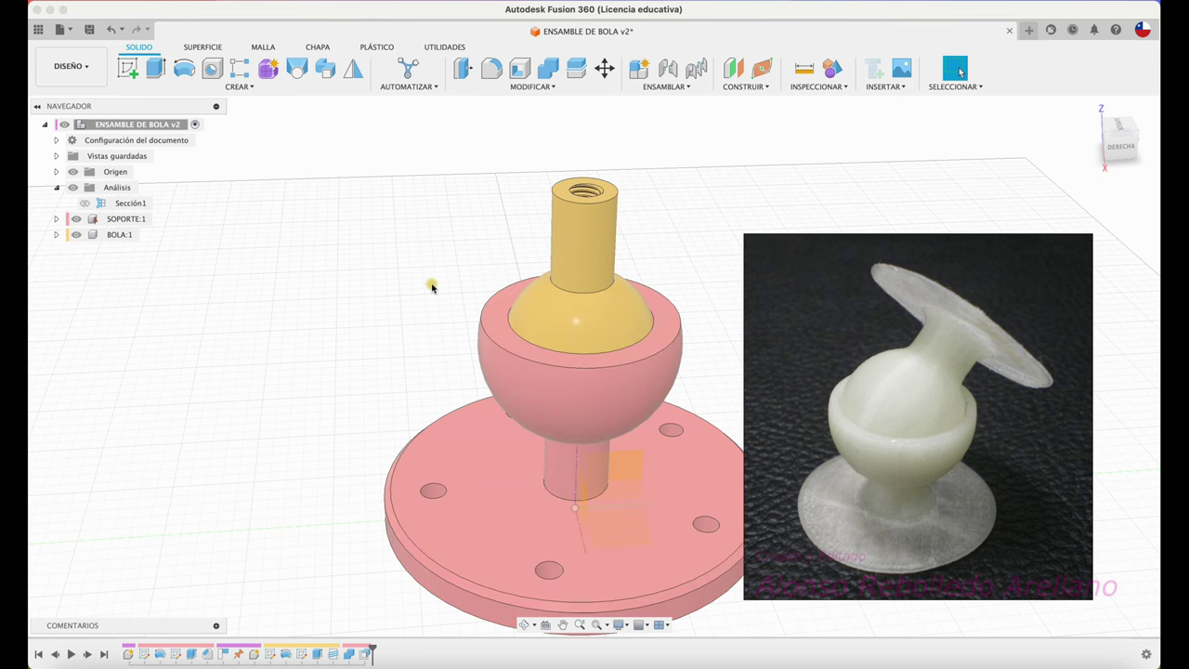
middle_click_drag(388, 244, 388, 244, "shift")
left_click_drag(496, 243, 720, 179)
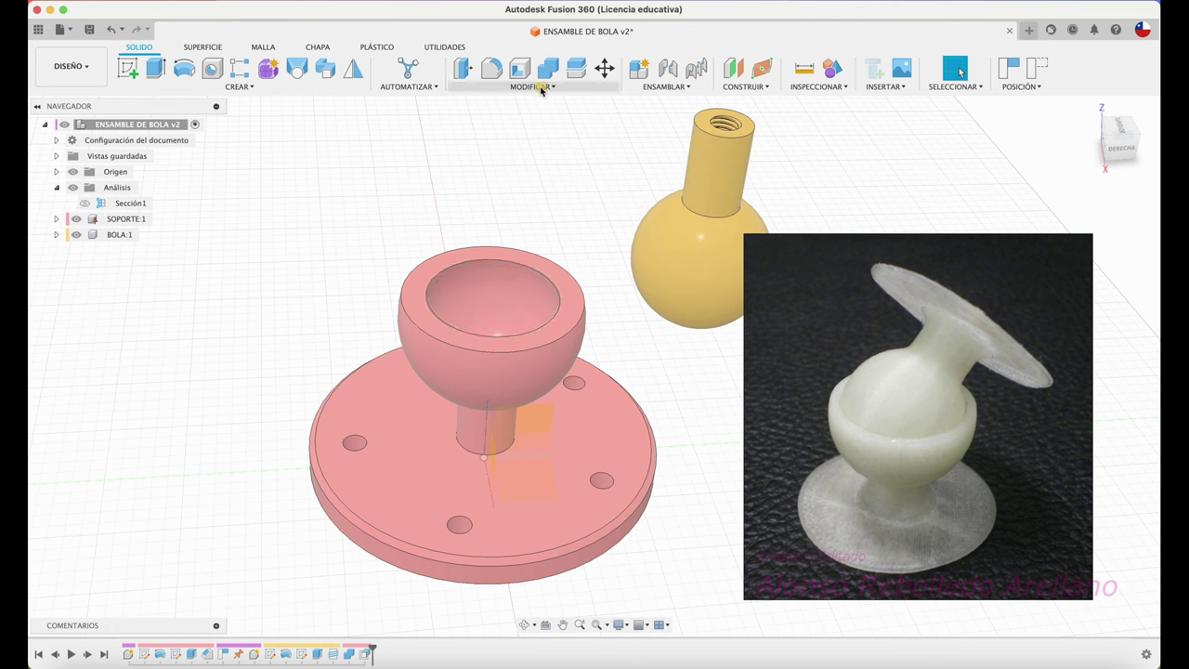
Try a joint with its type set to Bola, then cancel it
key("j")
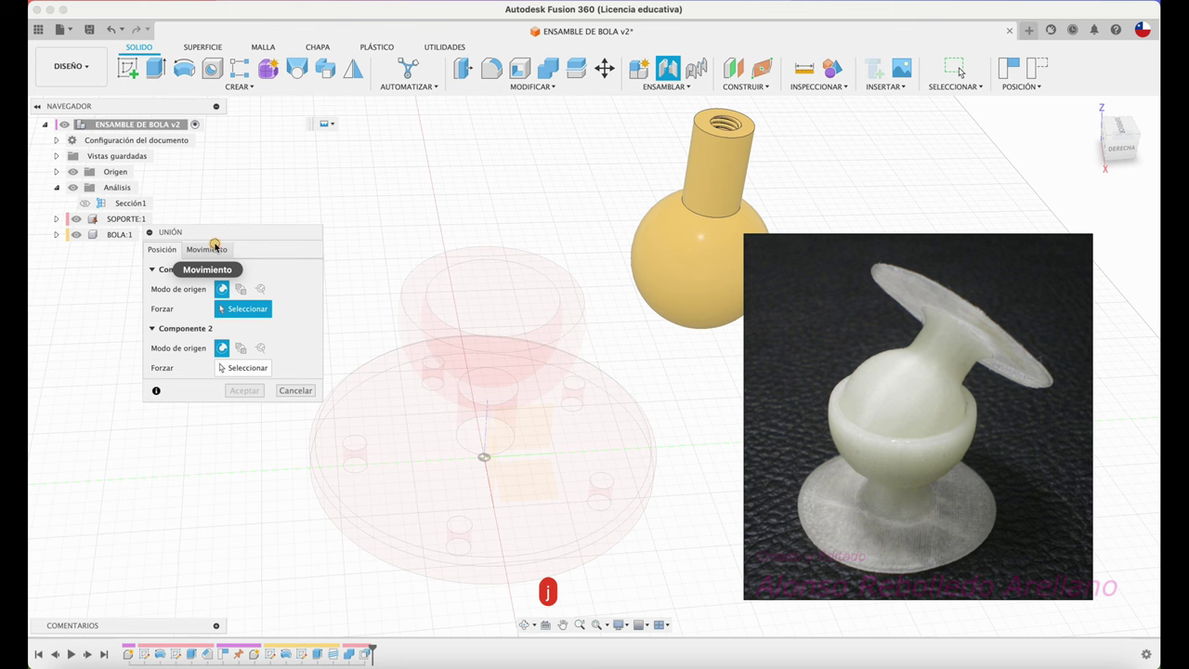
left_click(211, 249)
left_click(296, 270)
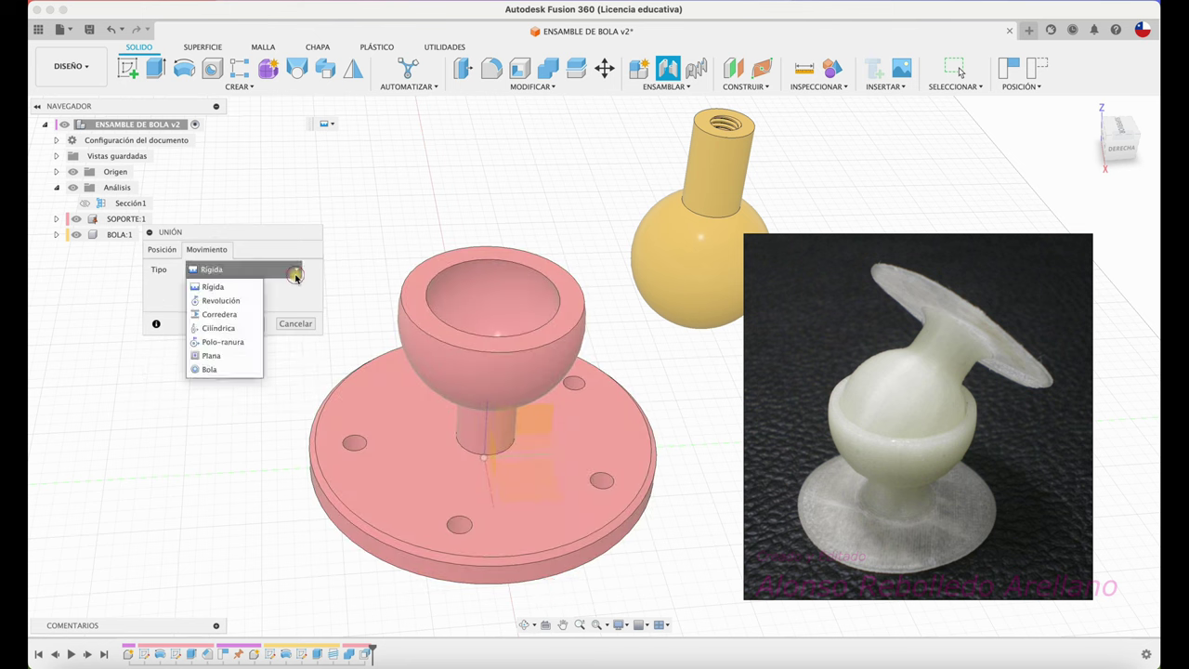
left_click(212, 369)
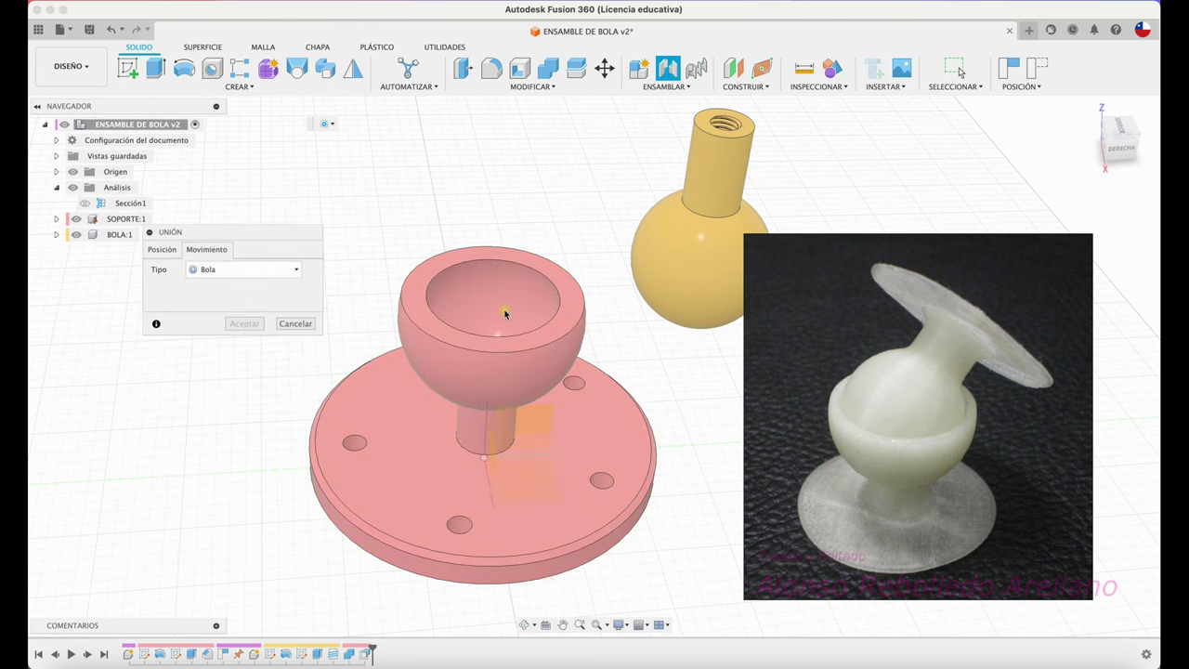
left_click(171, 251)
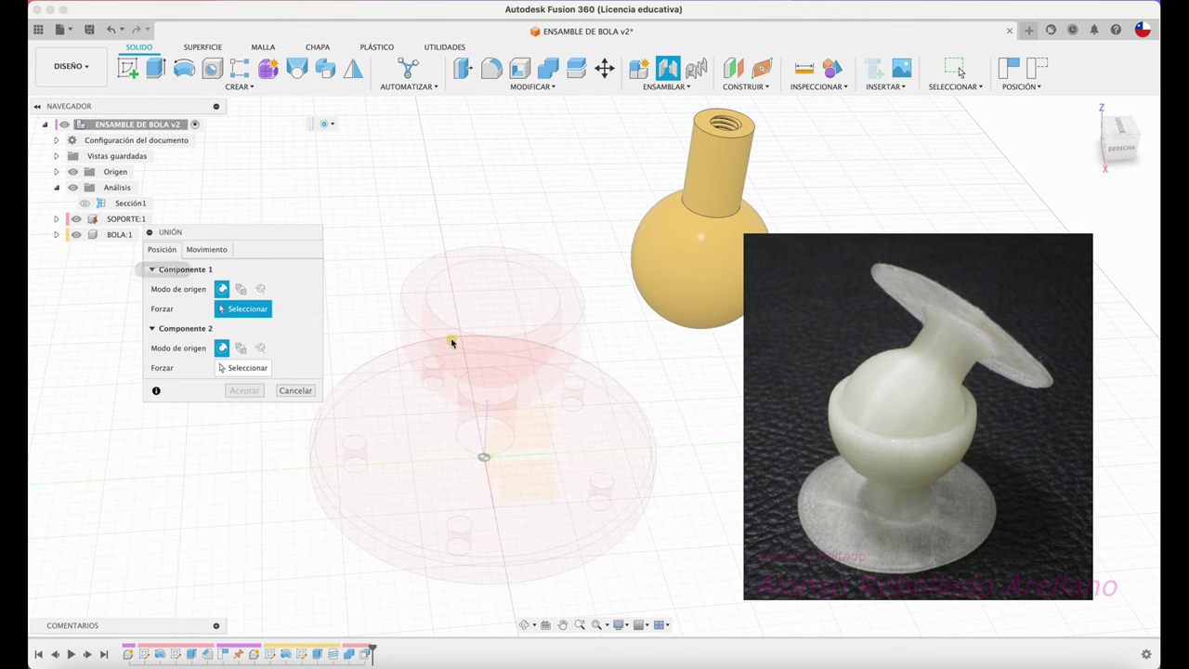
left_click(289, 393)
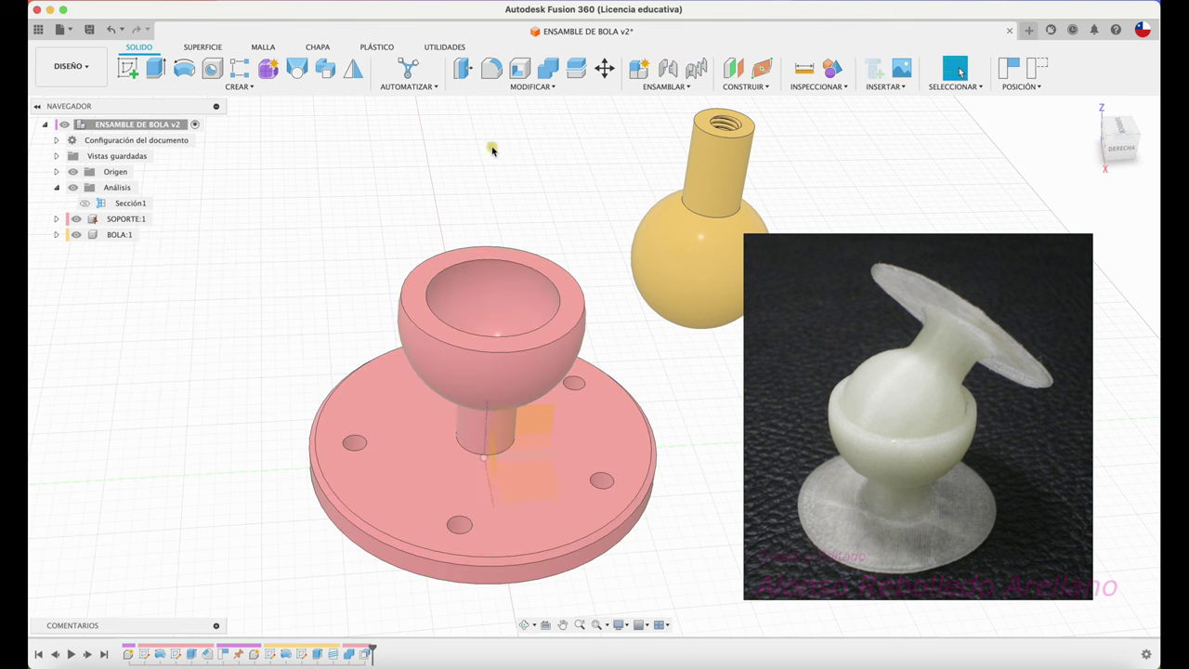
Create a Bola joint linking the ball's centre to the cup's centre
left_click(537, 88)
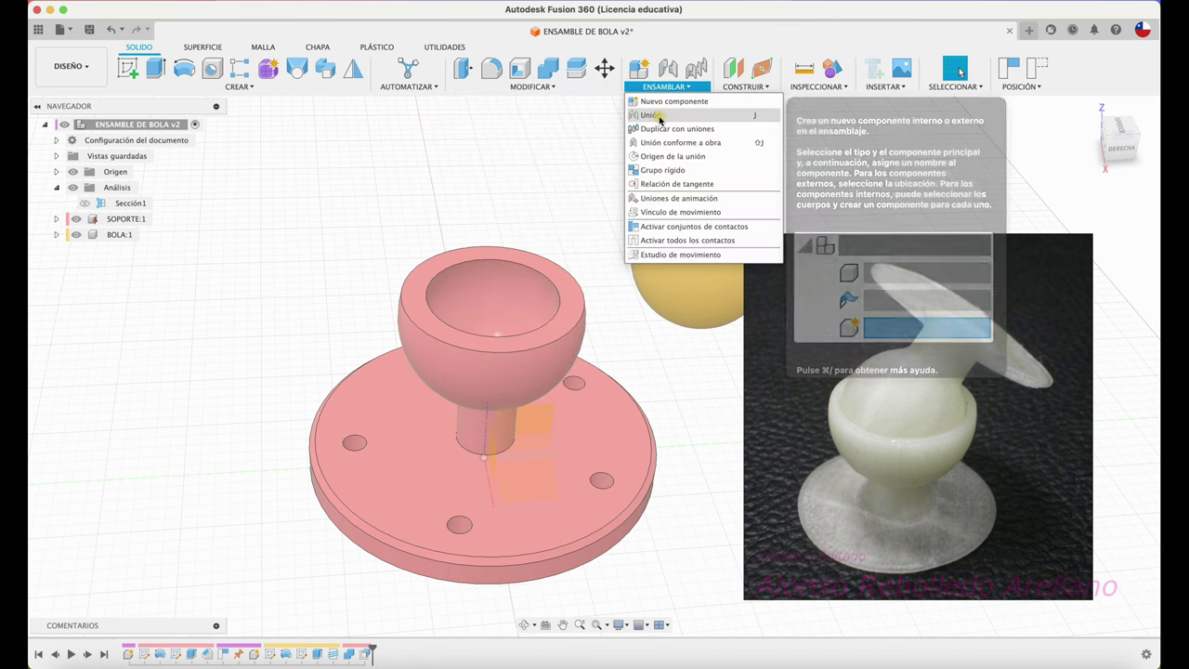
mouse_move(665, 87)
left_click(660, 119)
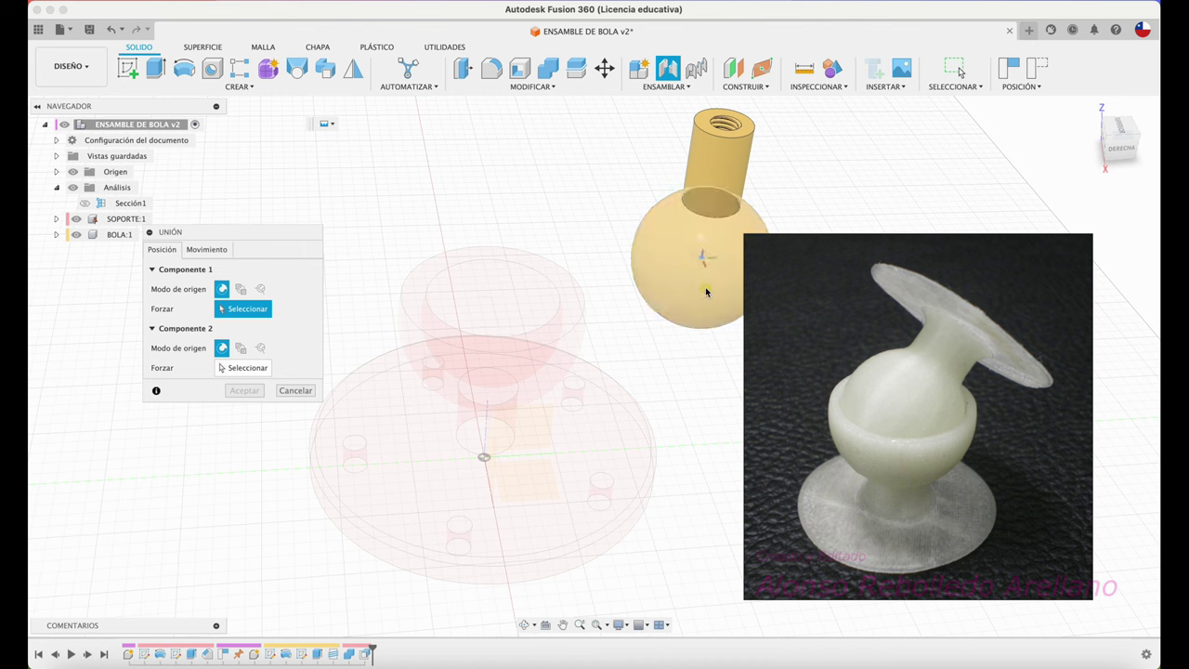
left_click(703, 265)
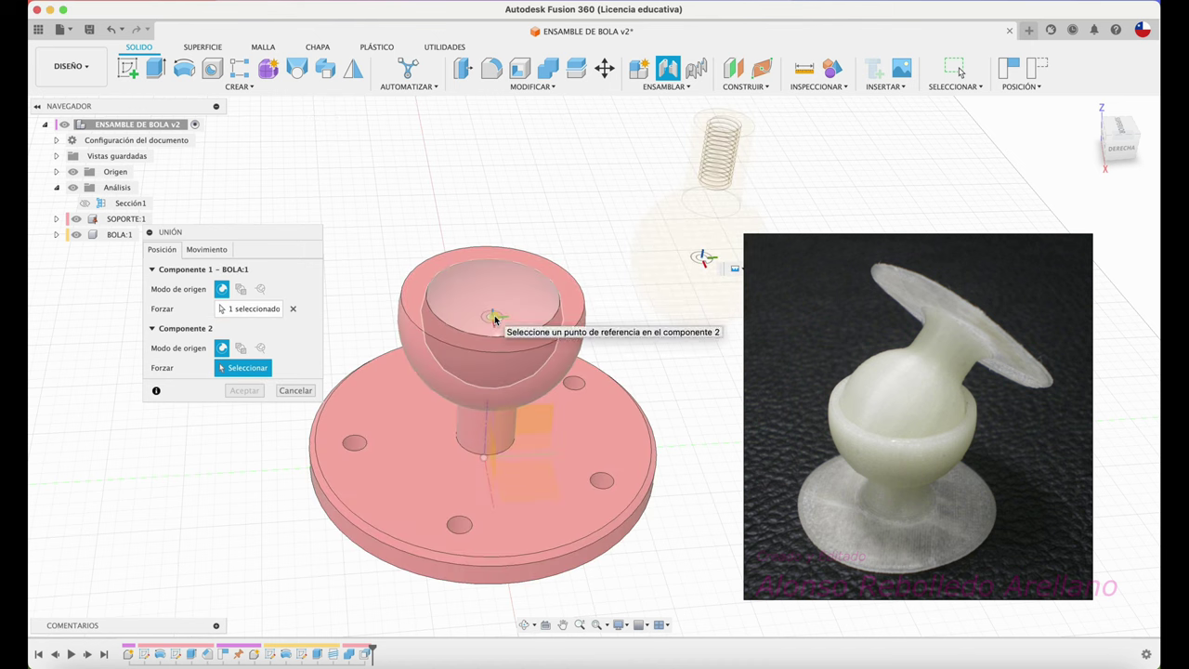
left_click(495, 319)
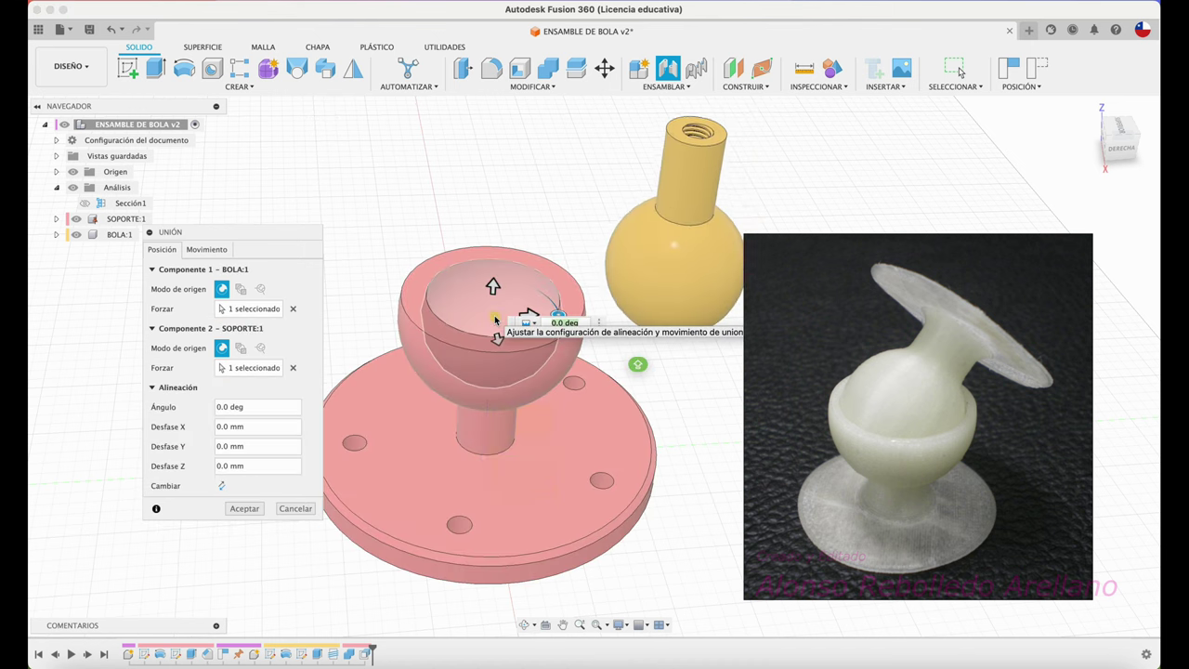
left_click(212, 249)
left_click(279, 269)
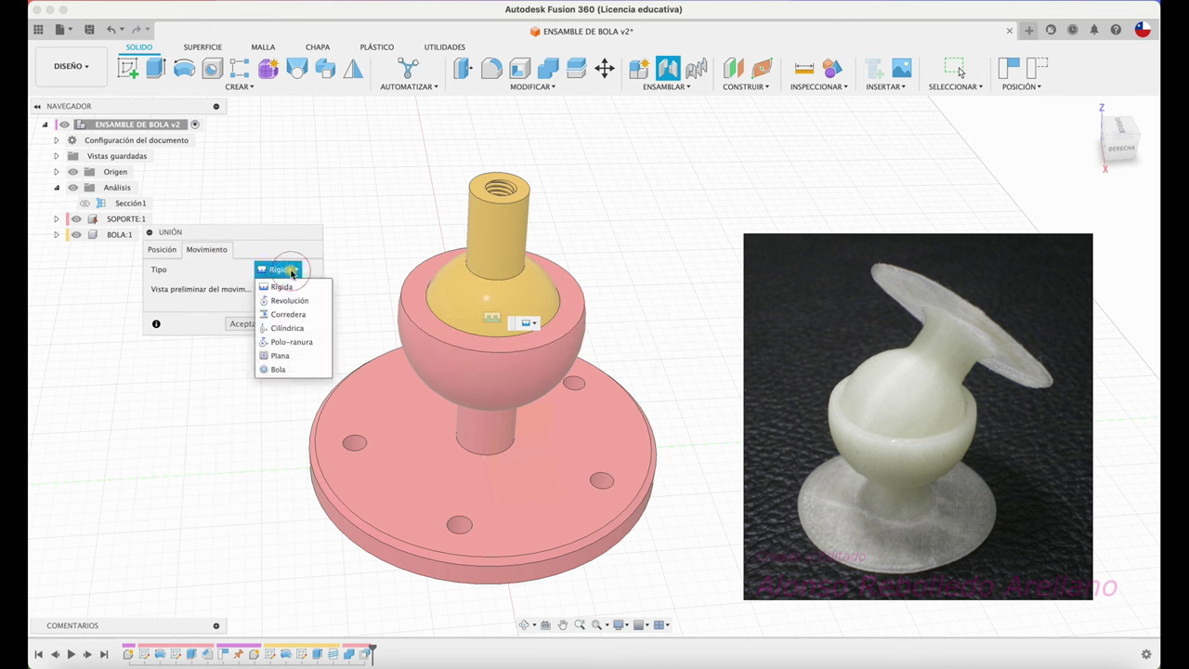
left_click(282, 368)
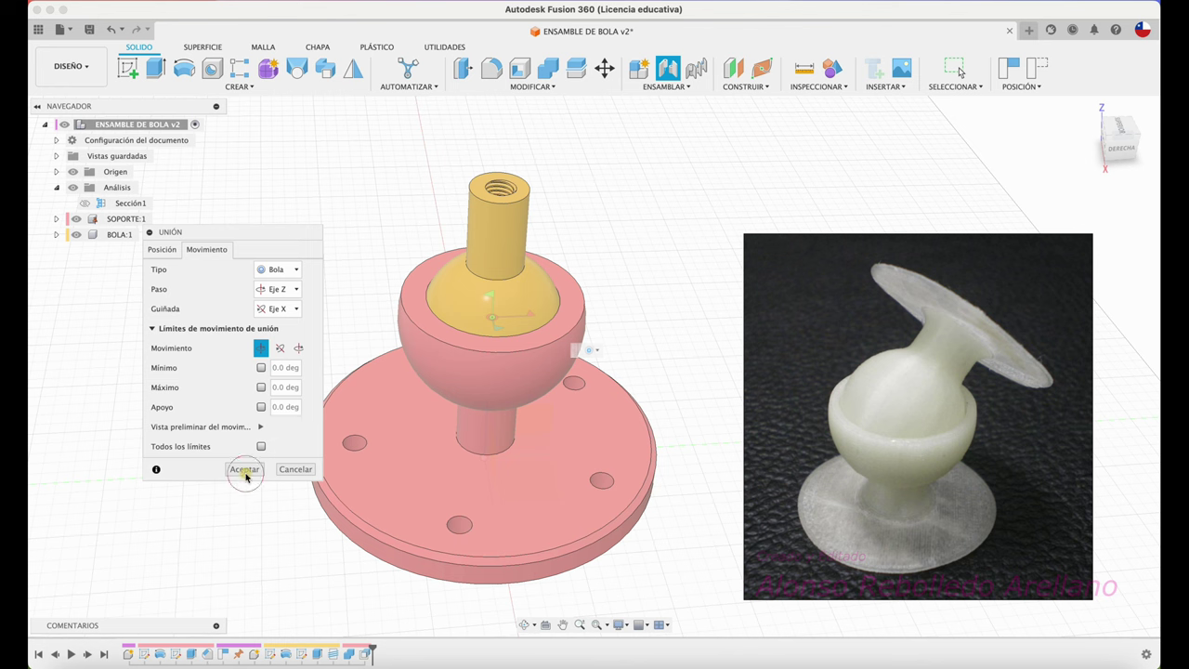
left_click(245, 469)
Swivel BOLA on its joint so the threaded stem tilts steeply outward, checking from the right view
mouse_move(496, 230)
left_mouse_down()
mouse_move(433, 186)
mouse_move(588, 152)
mouse_move(577, 213)
left_mouse_up()
scroll(587, 153, "down", 3)
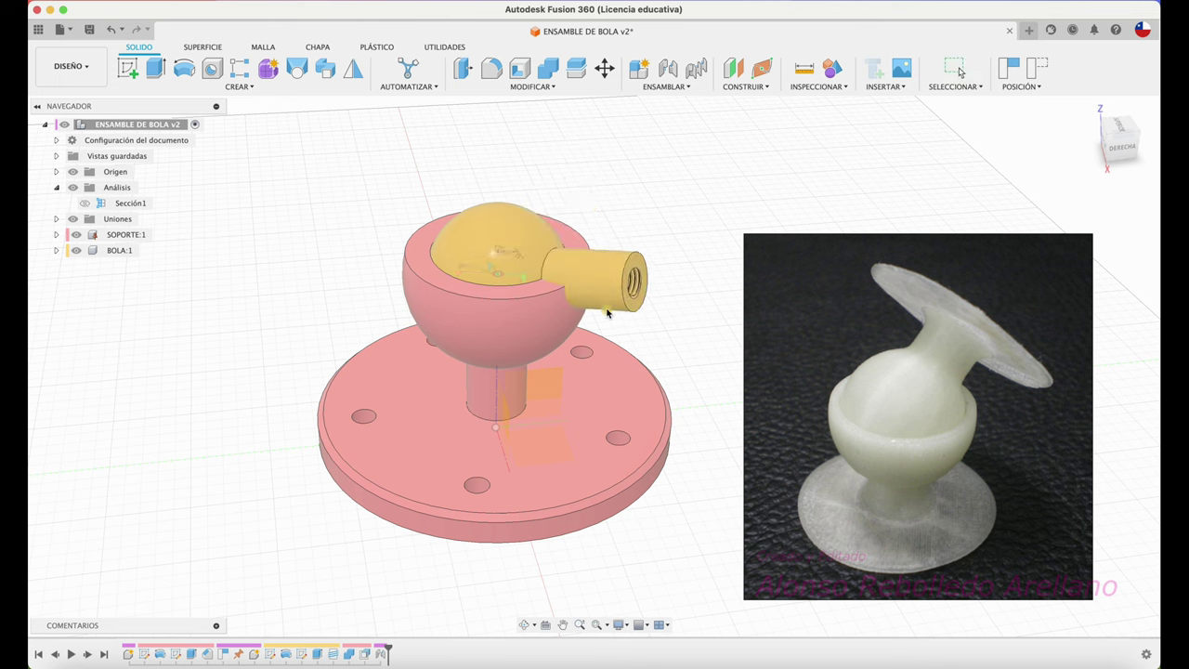
mouse_move(577, 213)
left_mouse_down()
mouse_move(587, 241)
mouse_move(521, 320)
mouse_move(651, 141)
left_mouse_up()
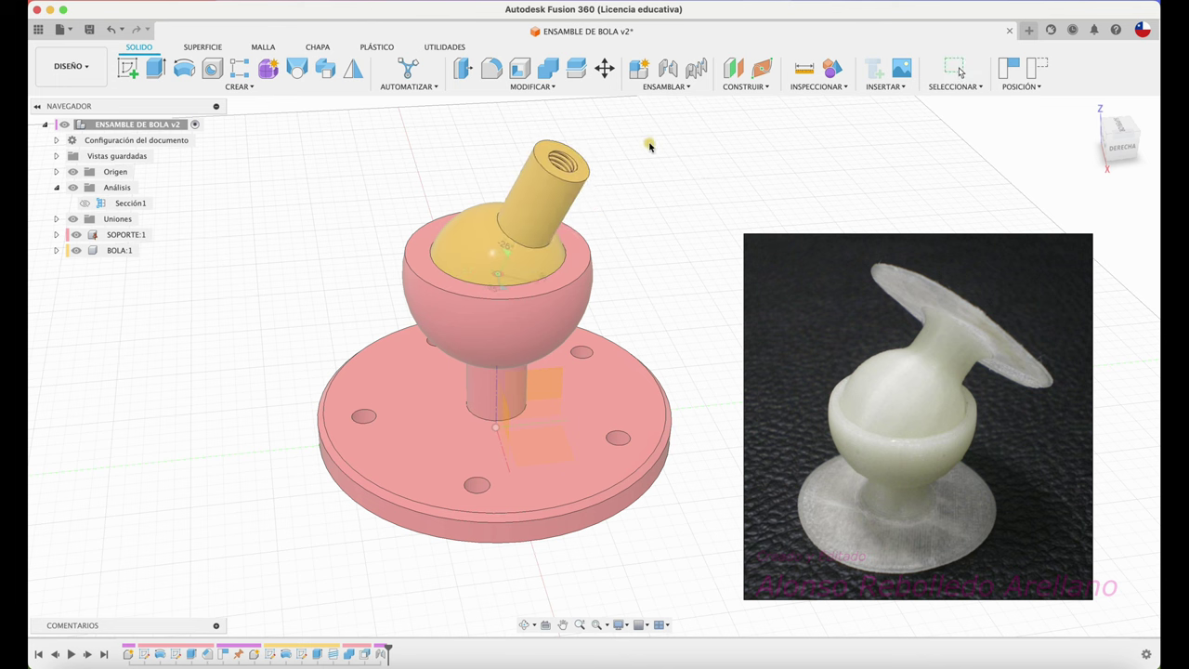
left_click(1121, 144)
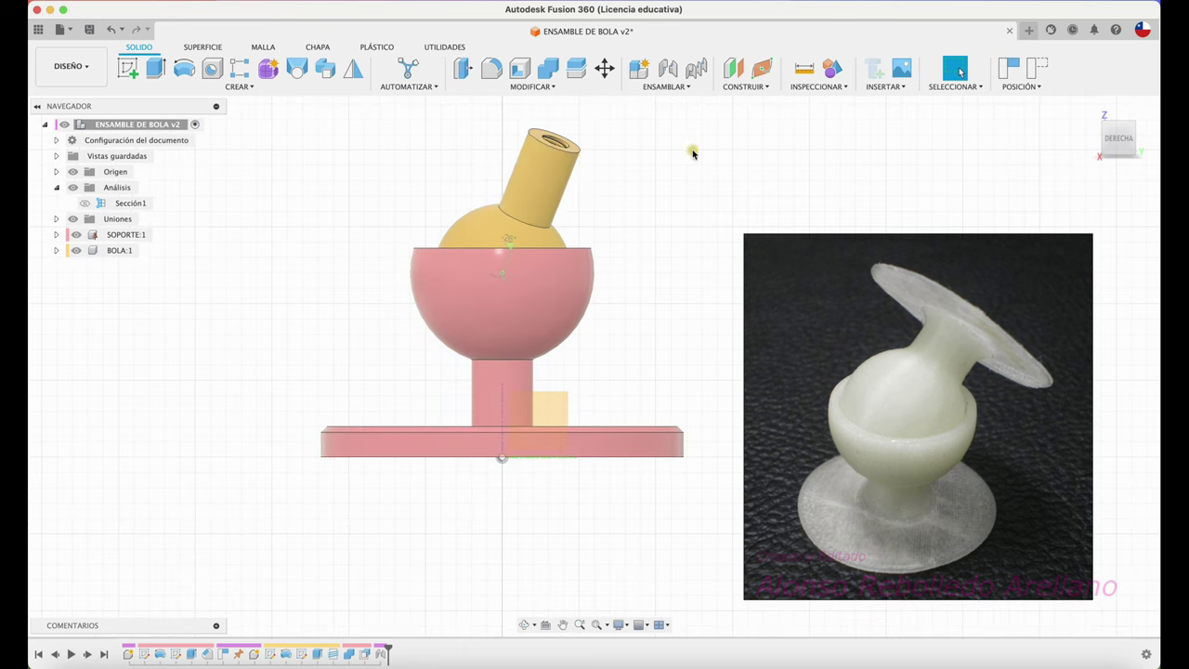
left_click_drag(552, 164, 636, 223)
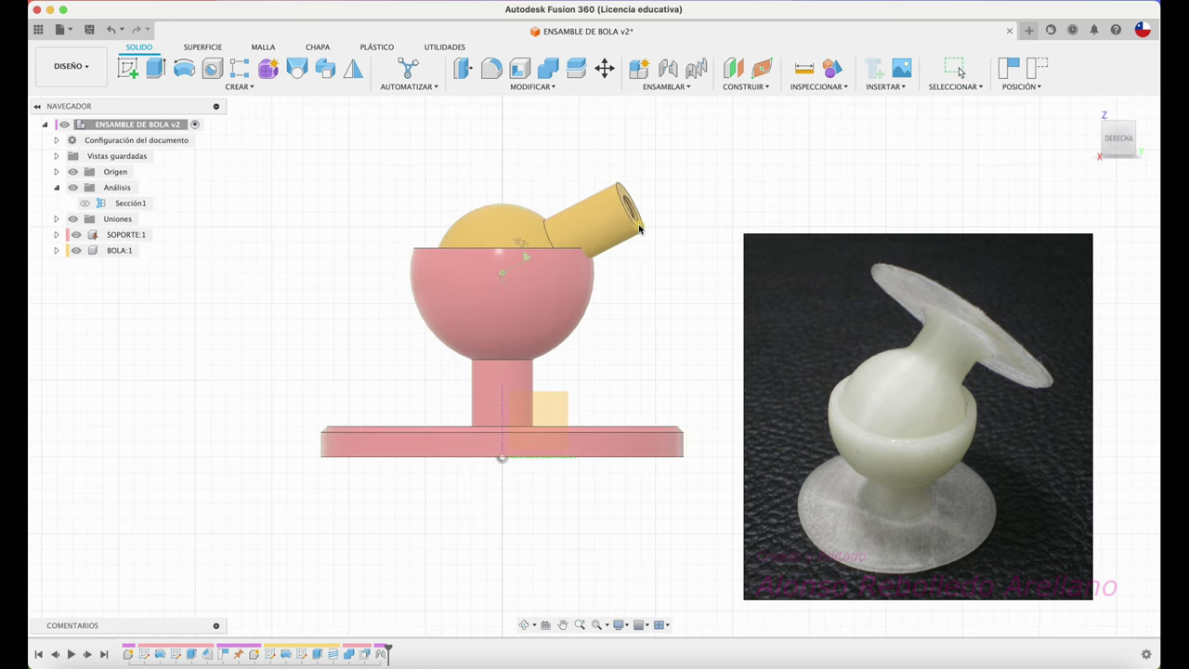
mouse_move(616, 313)
middle_mouse_down("shift")
mouse_move(656, 233)
mouse_move(572, 284)
mouse_move(446, 244)
mouse_move(249, 283)
mouse_move(477, 292)
mouse_move(165, 406)
middle_mouse_up("shift")
scroll(572, 283, "down", 3)
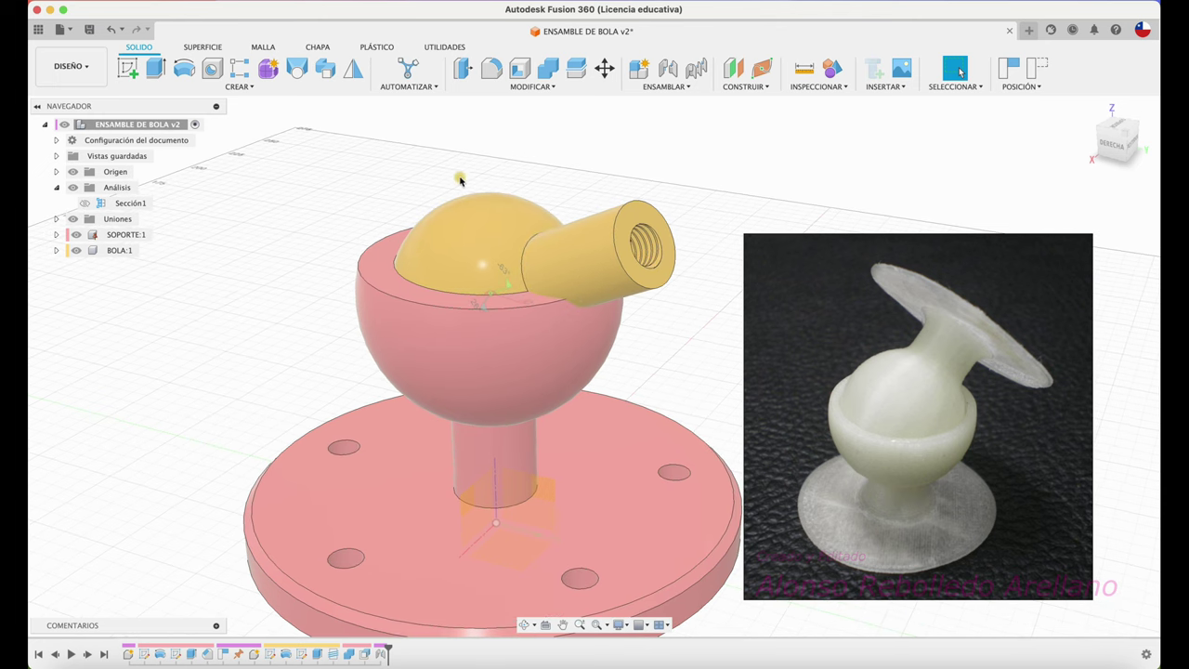
left_click(802, 86)
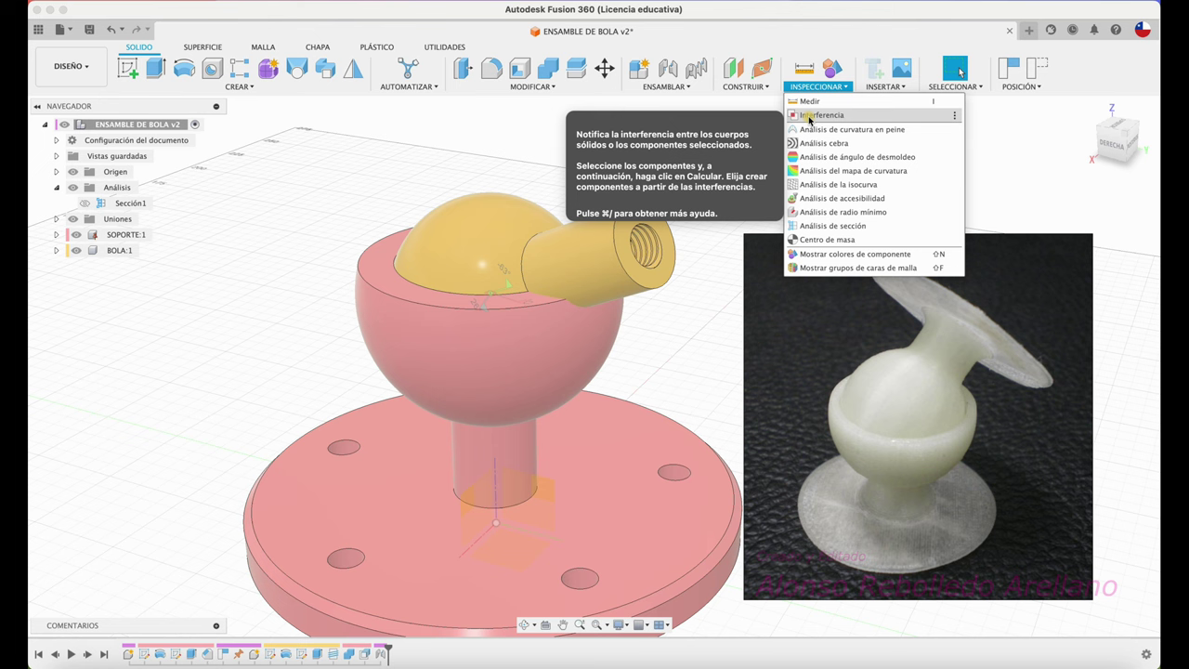
Start an Interference check with Posición de captura and close the reference photo overlay without saving
left_click(809, 115)
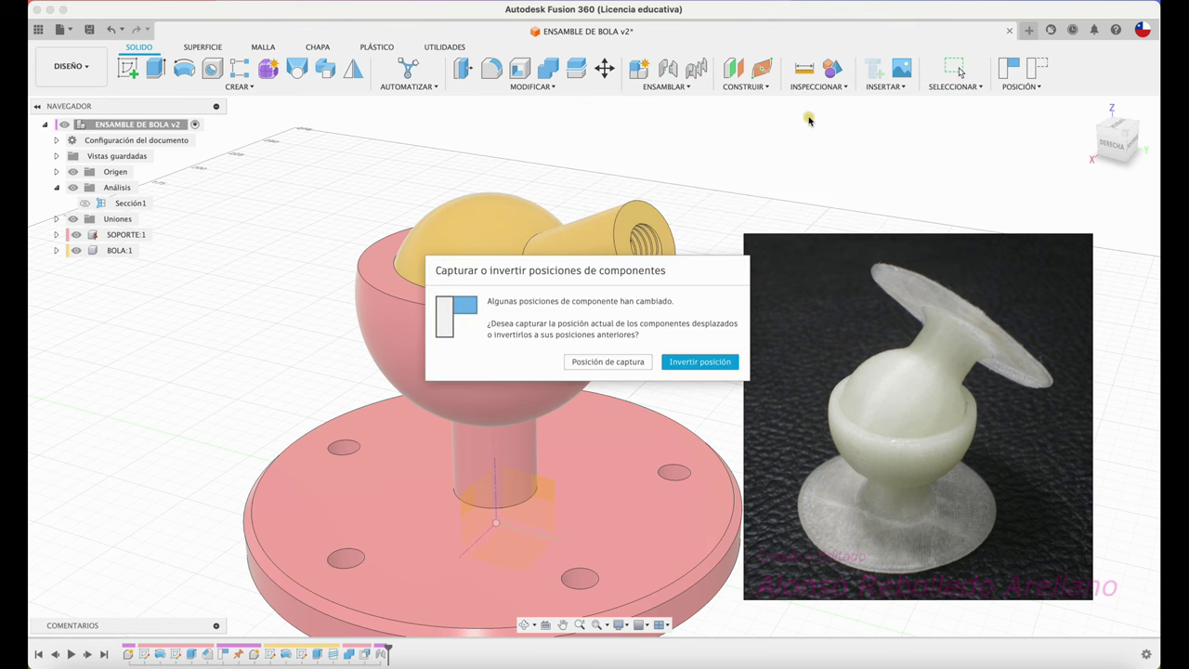
left_click(605, 363)
left_click_drag(1023, 176, 162, 325)
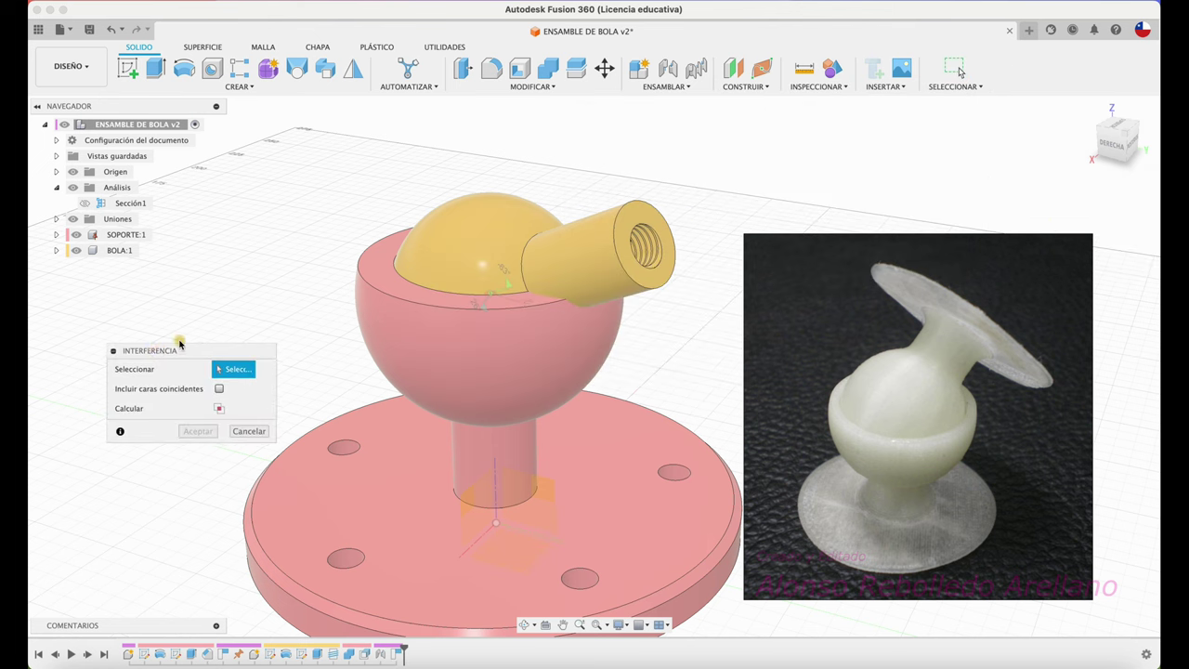
right_click(905, 362)
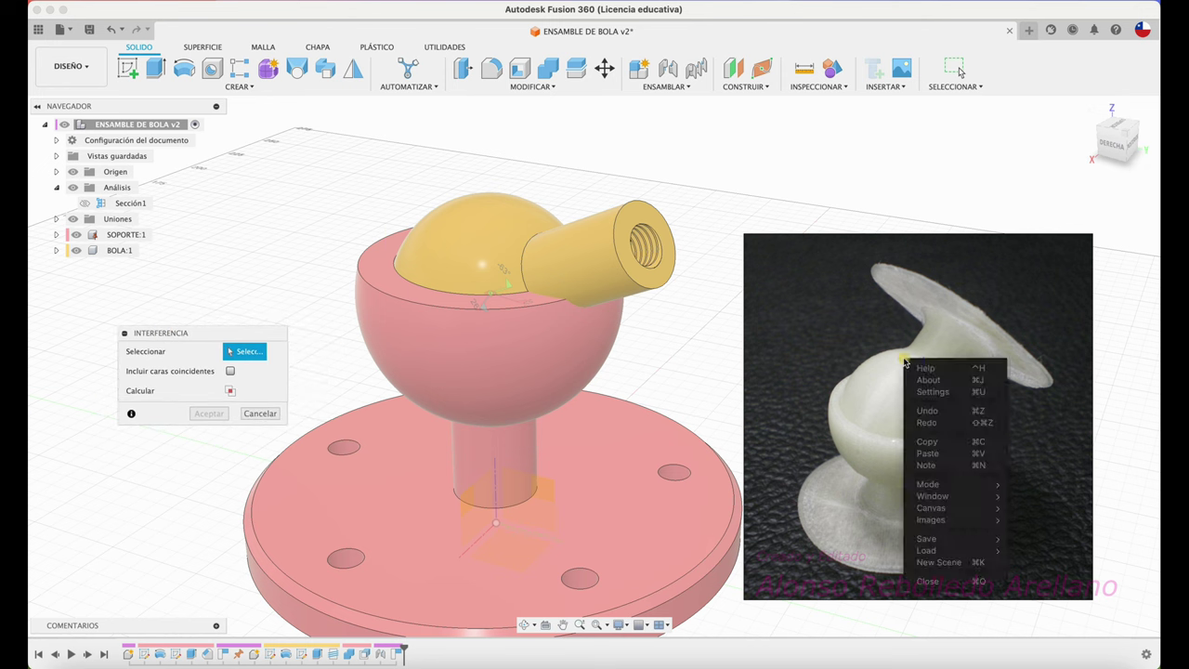
left_click(929, 581)
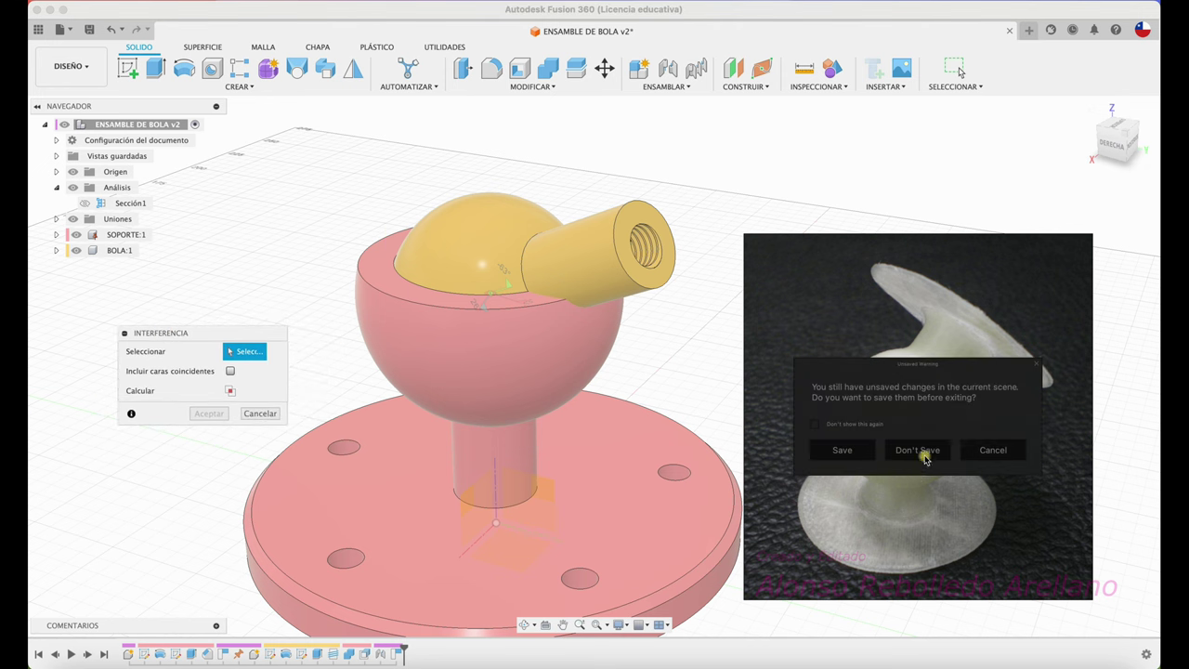
left_click(924, 465)
left_click_drag(201, 334, 843, 265)
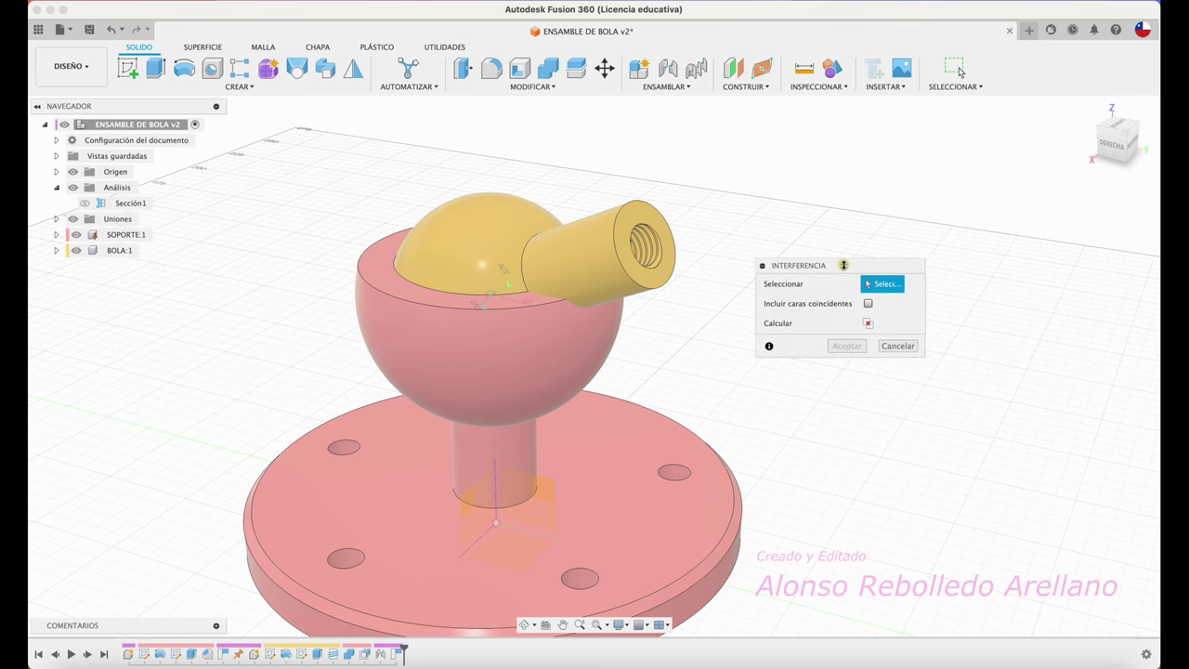
Compute interference between SOPORTE and BOLA, review the 478.3 mm³ overlap, and accept
left_click(514, 358)
left_click(606, 232)
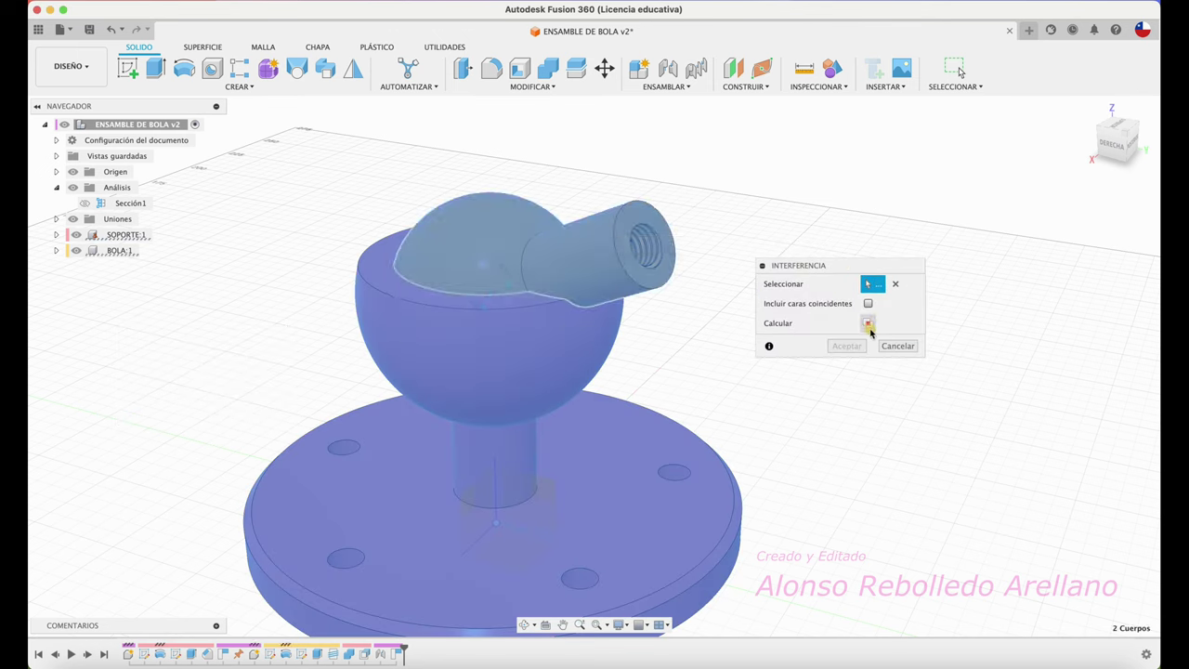
left_click(869, 324)
mouse_move(717, 228)
left_mouse_down()
mouse_move(867, 119)
mouse_move(915, 101)
left_mouse_up()
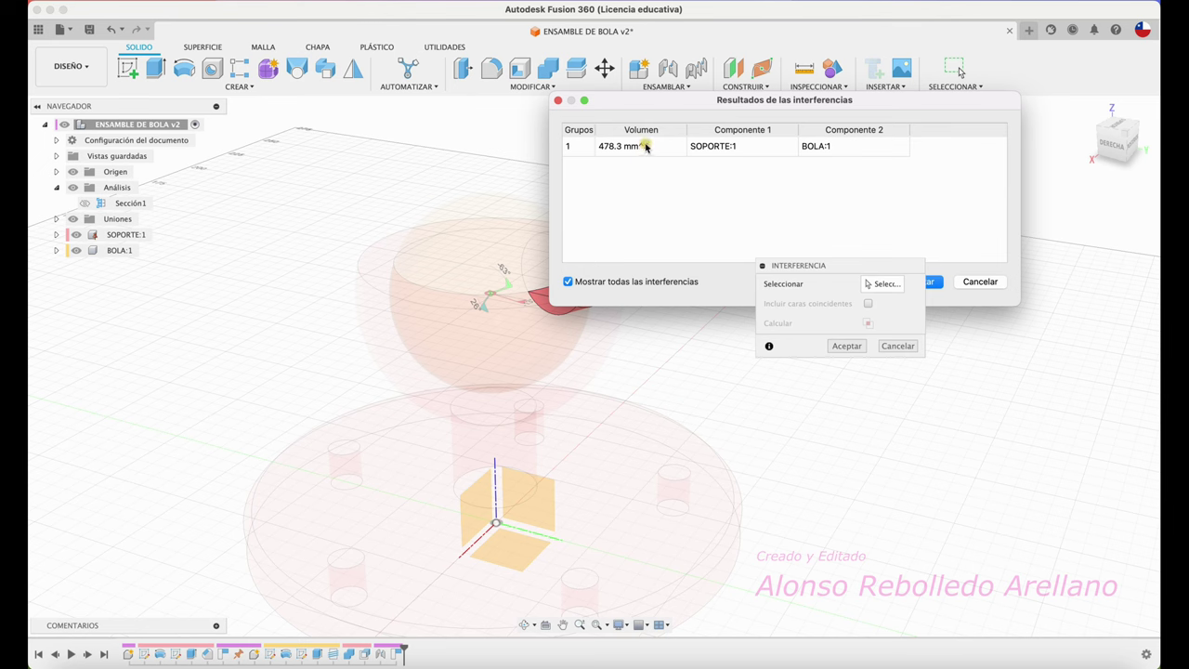
mouse_move(600, 292)
middle_mouse_down("shift")
mouse_move(560, 335)
mouse_move(488, 347)
middle_mouse_up("shift")
left_click(531, 344)
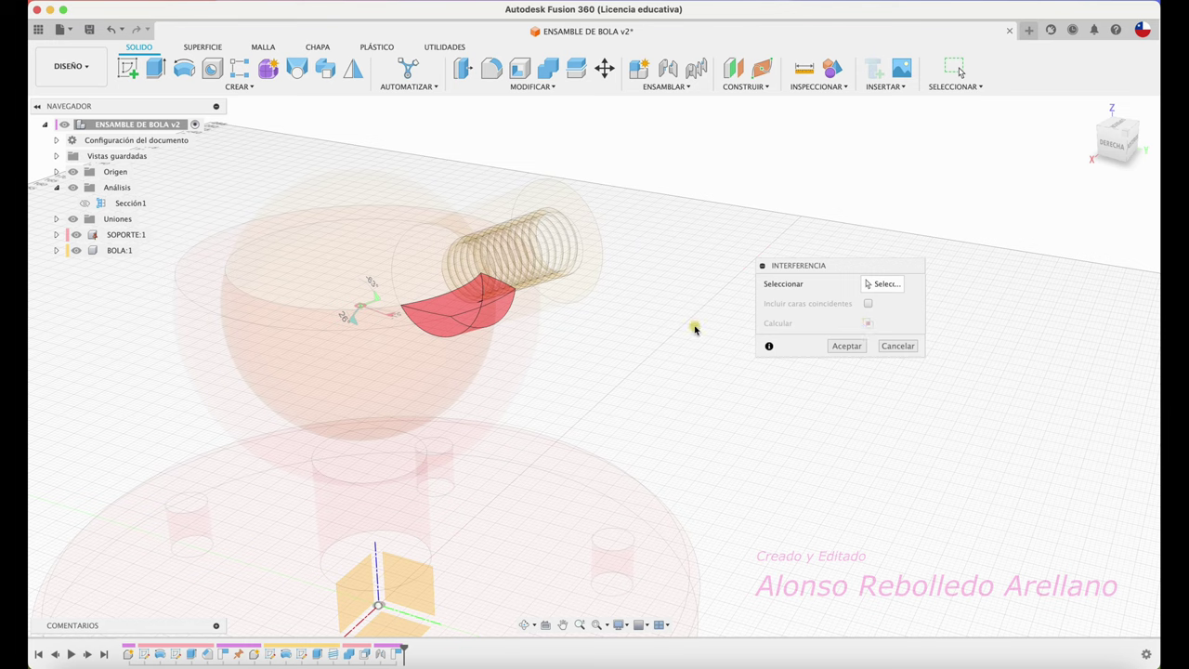
mouse_move(582, 354)
middle_mouse_down("shift")
mouse_move(616, 359)
mouse_move(1106, 210)
middle_mouse_up("shift")
left_click(1122, 138)
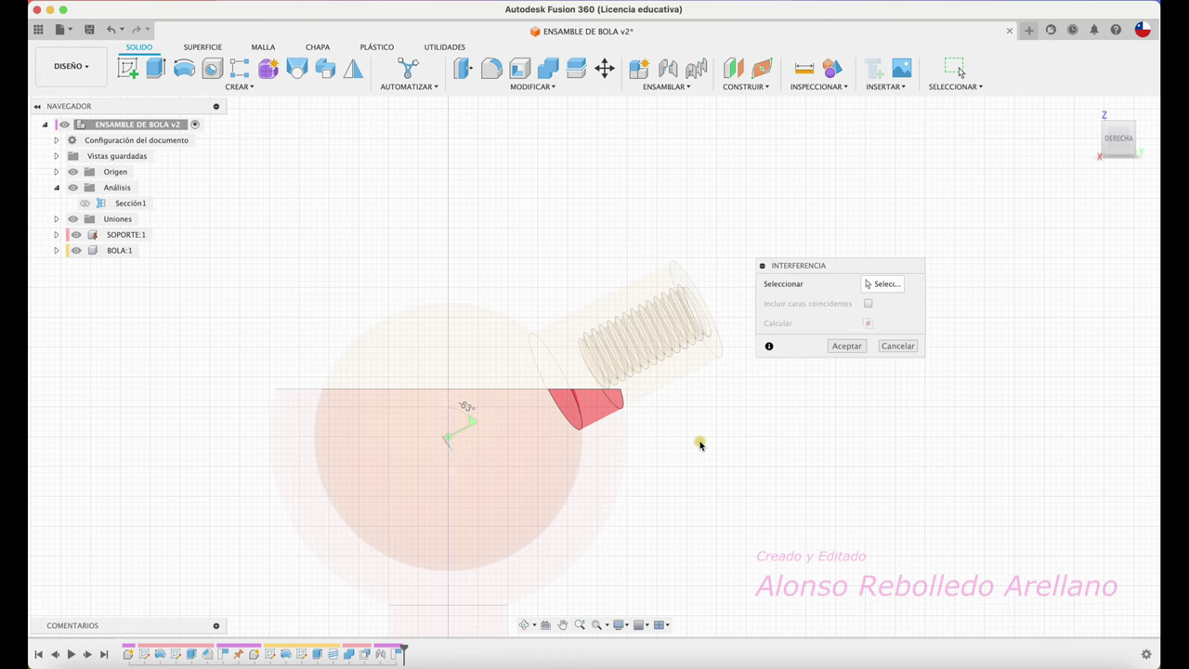
left_click(907, 345)
middle_click_drag(687, 380, 688, 225, "shift")
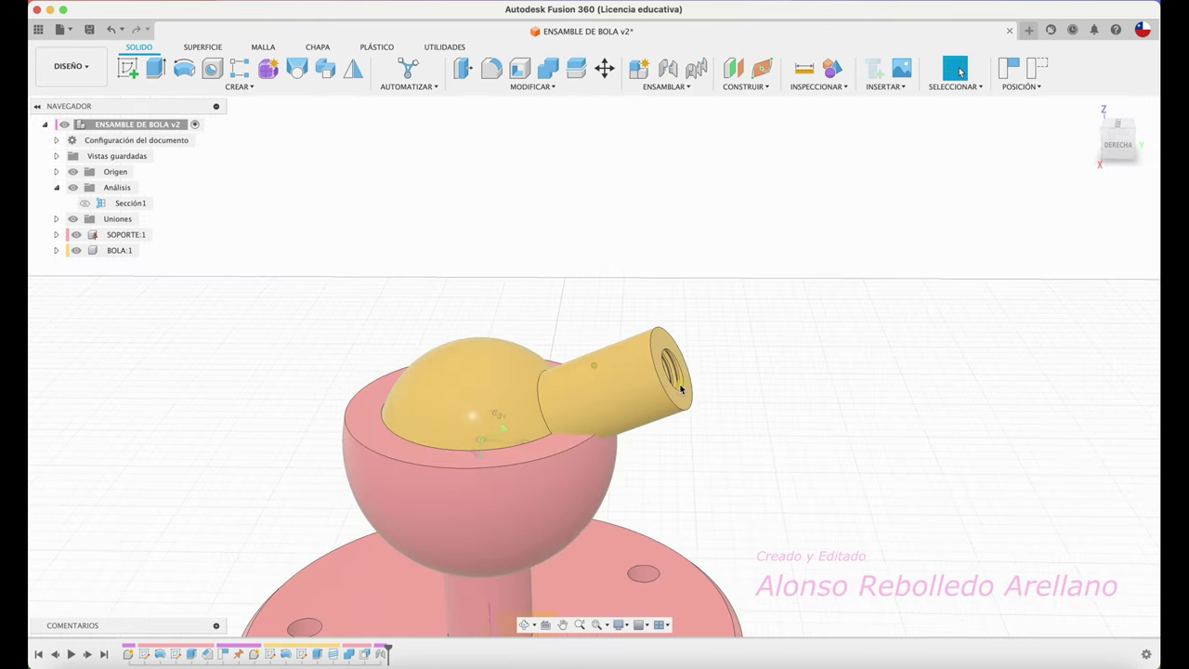
Swing the BOLA stem upward on its joint to a shallower tilt out of the socket
mouse_move(689, 230)
left_mouse_down()
mouse_move(616, 194)
mouse_move(615, 218)
mouse_move(655, 245)
left_mouse_up()
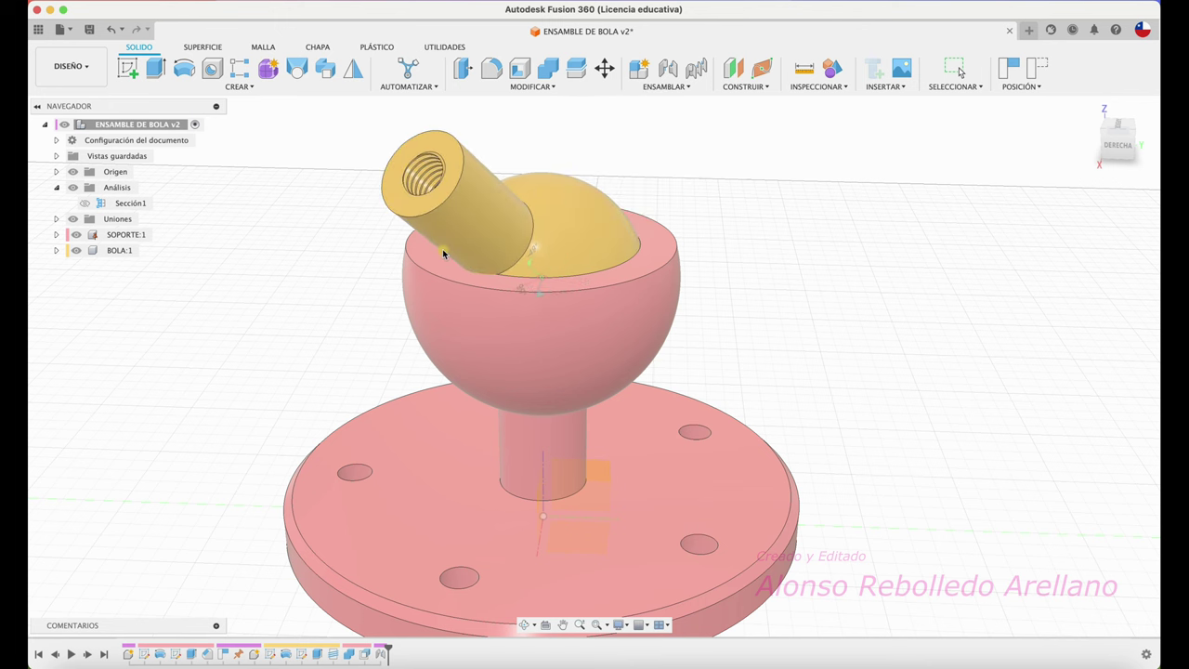
left_click_drag(655, 245, 687, 199)
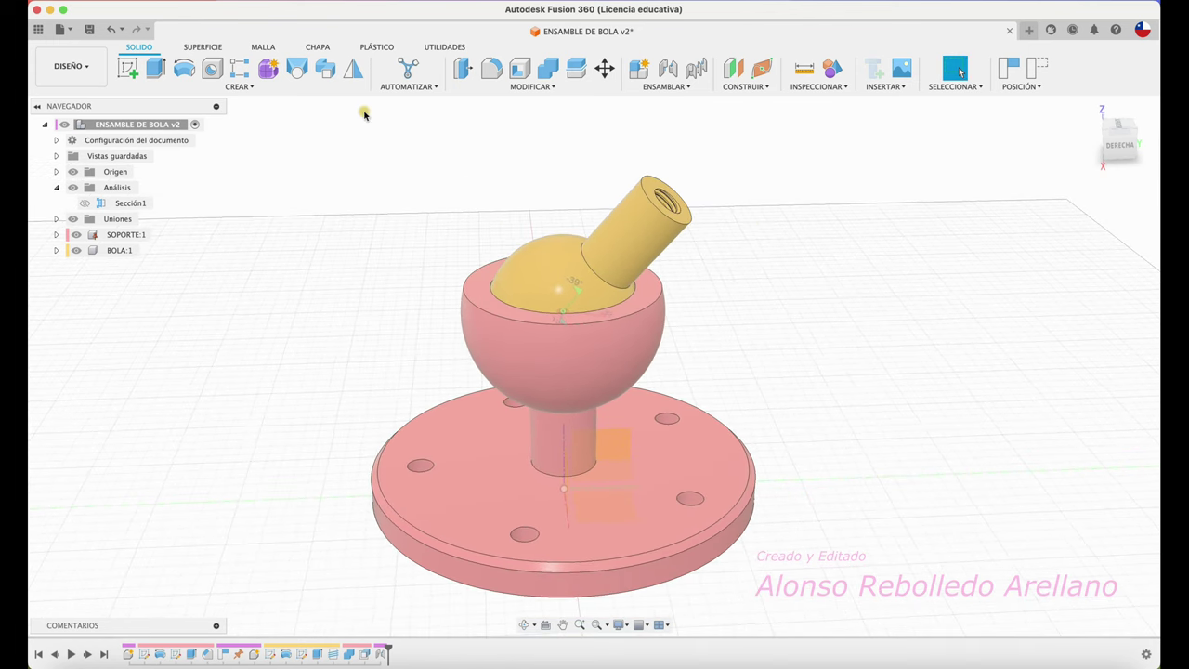
left_click(660, 88)
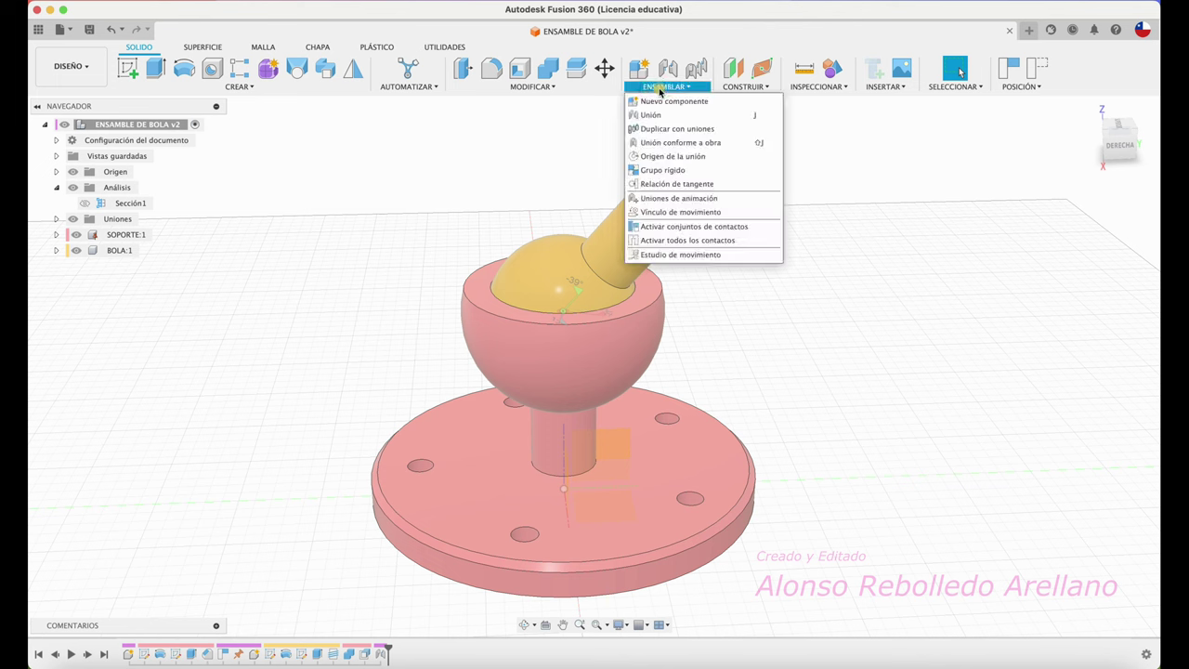
Enable contact sets with 'Todos los cuerpos están en contacto' for all bodies
left_click(684, 228)
left_click(151, 172)
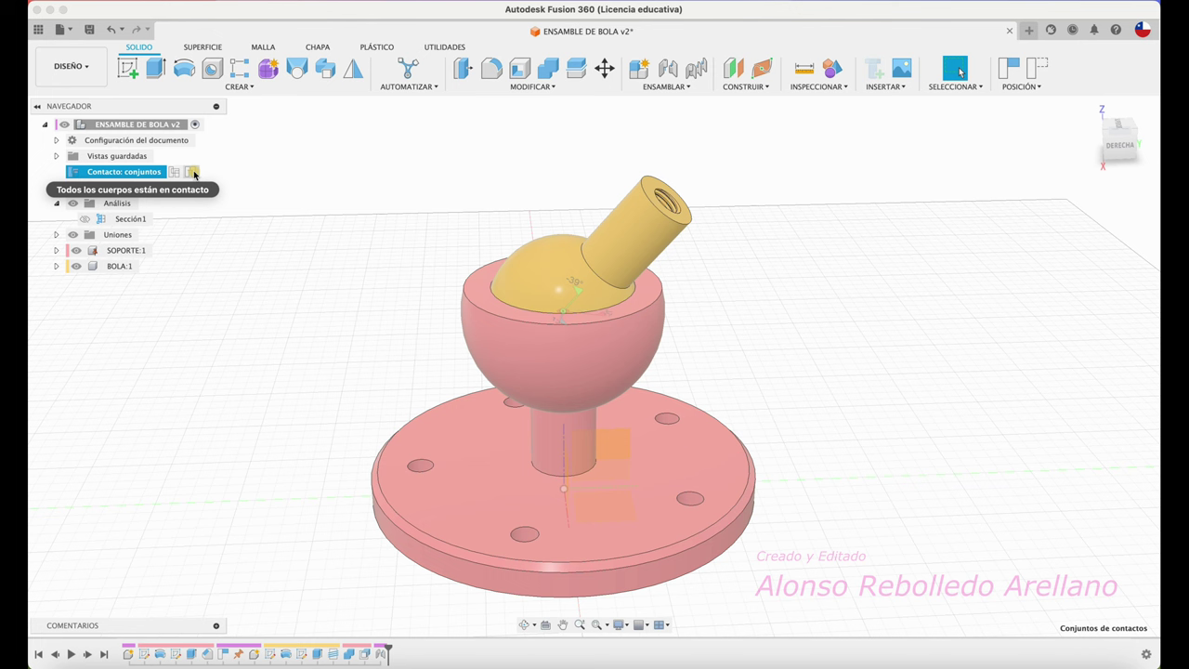
left_click(194, 174)
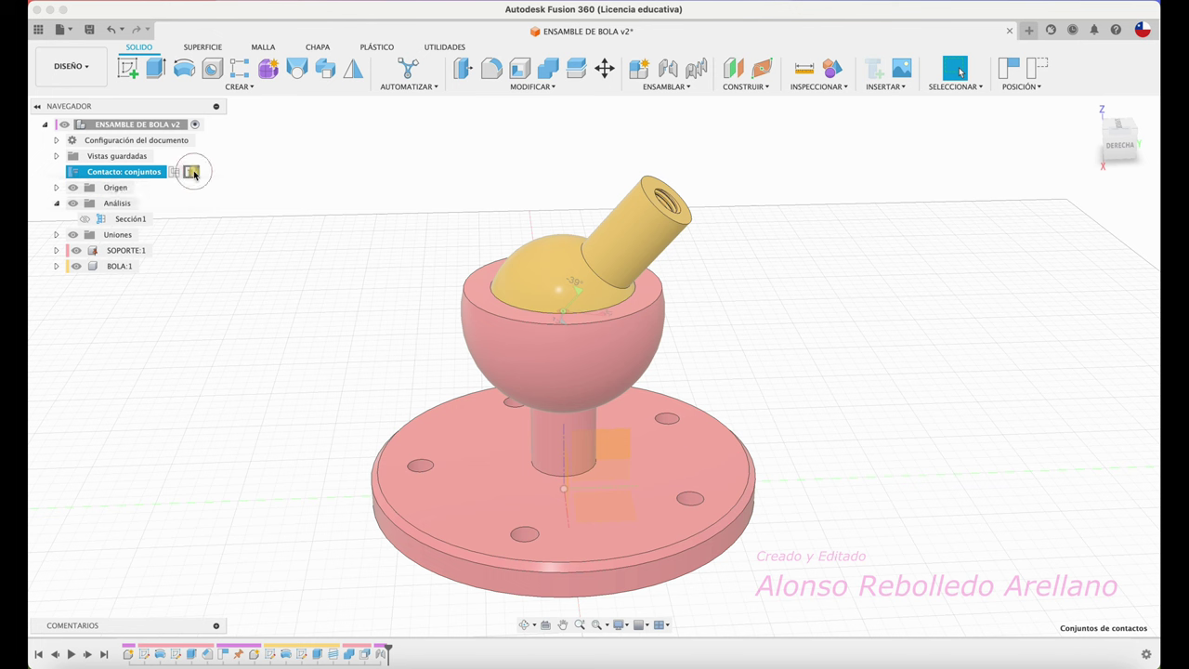
Swing the ball's stem side to side to confirm it stops against the cup rim
mouse_move(672, 251)
left_mouse_down()
mouse_move(548, 287)
mouse_move(645, 483)
mouse_move(555, 533)
mouse_move(629, 403)
mouse_move(847, 344)
left_mouse_up()
left_click(1120, 145)
mouse_move(521, 224)
left_mouse_down()
mouse_move(637, 183)
mouse_move(716, 233)
mouse_move(682, 204)
mouse_move(441, 352)
mouse_move(716, 353)
mouse_move(496, 347)
left_mouse_up()
mouse_move(493, 362)
middle_mouse_down("shift")
mouse_move(457, 276)
mouse_move(548, 260)
mouse_move(598, 284)
middle_mouse_up("shift")
left_click(465, 266)
left_click(451, 207)
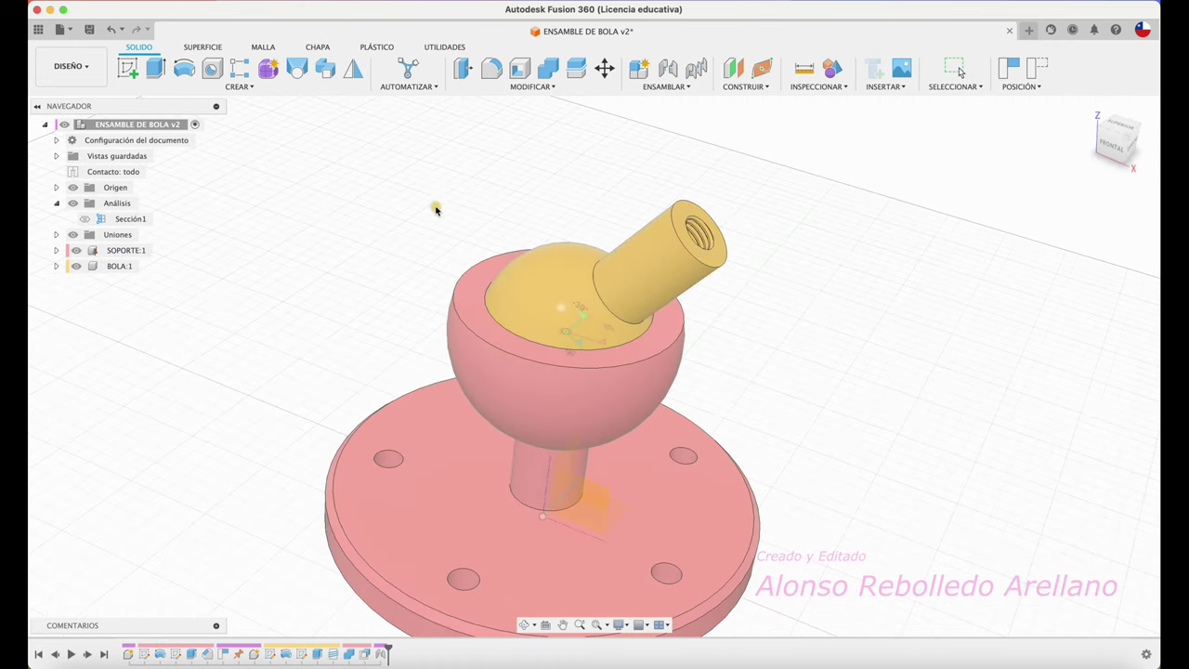
left_click_drag(641, 241, 438, 394)
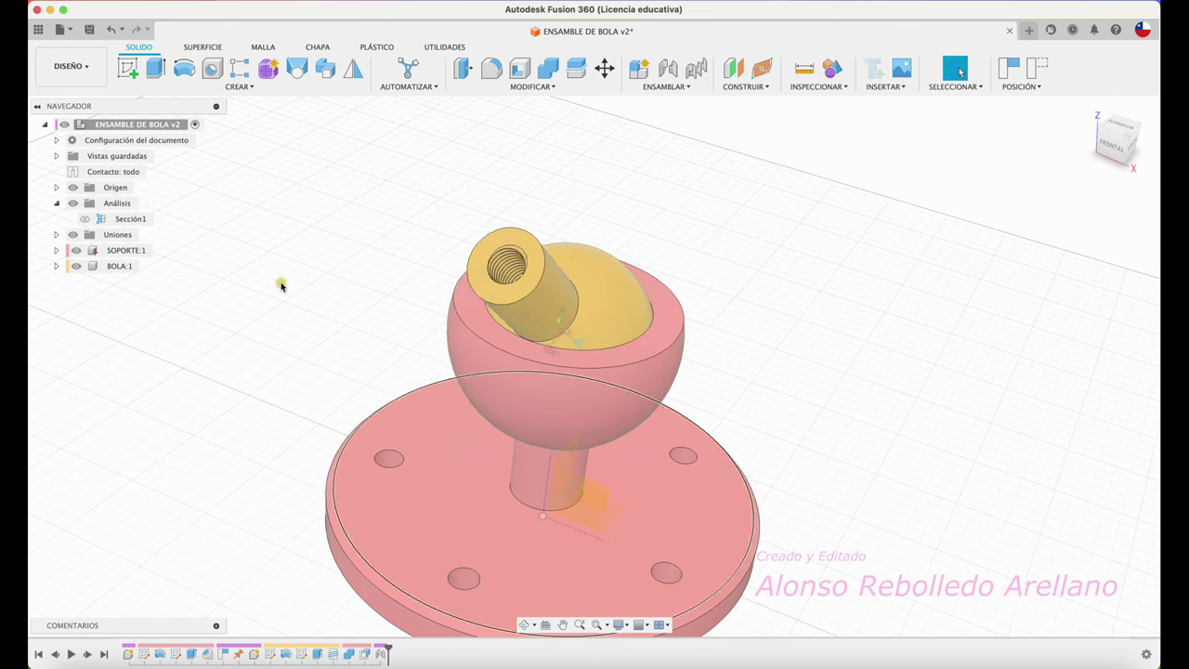
left_click(133, 173)
right_click(133, 176)
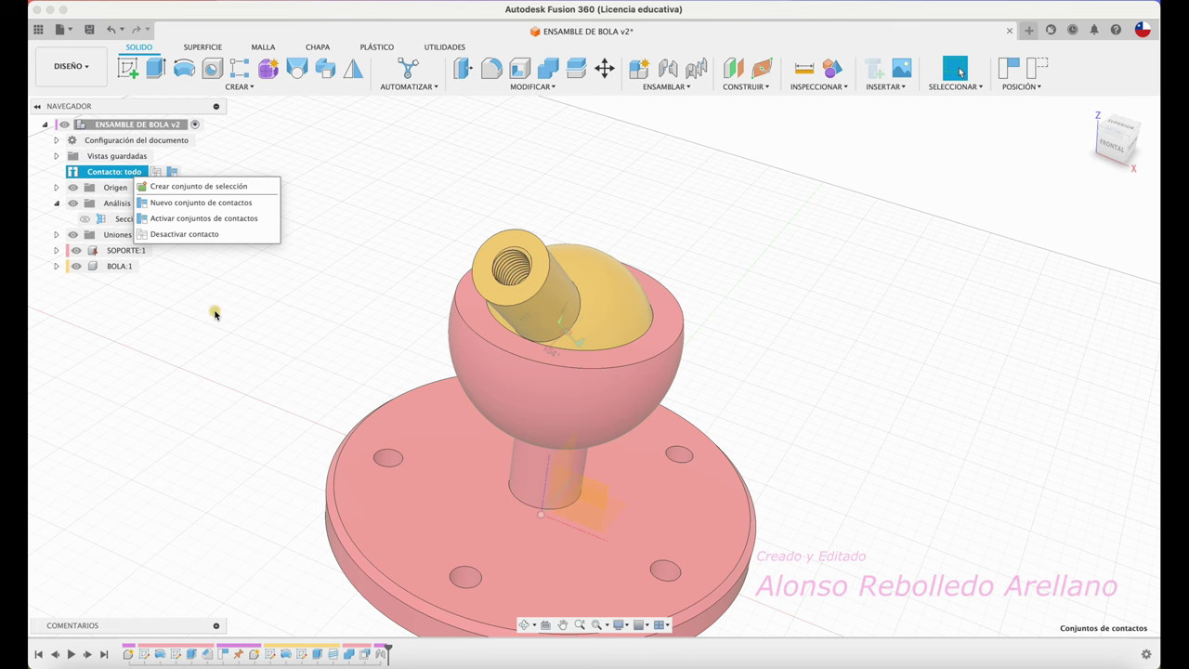
left_click(650, 166)
mouse_move(706, 329)
middle_mouse_down("shift")
mouse_move(769, 298)
mouse_move(638, 217)
mouse_move(743, 295)
mouse_move(775, 303)
middle_mouse_up("shift")
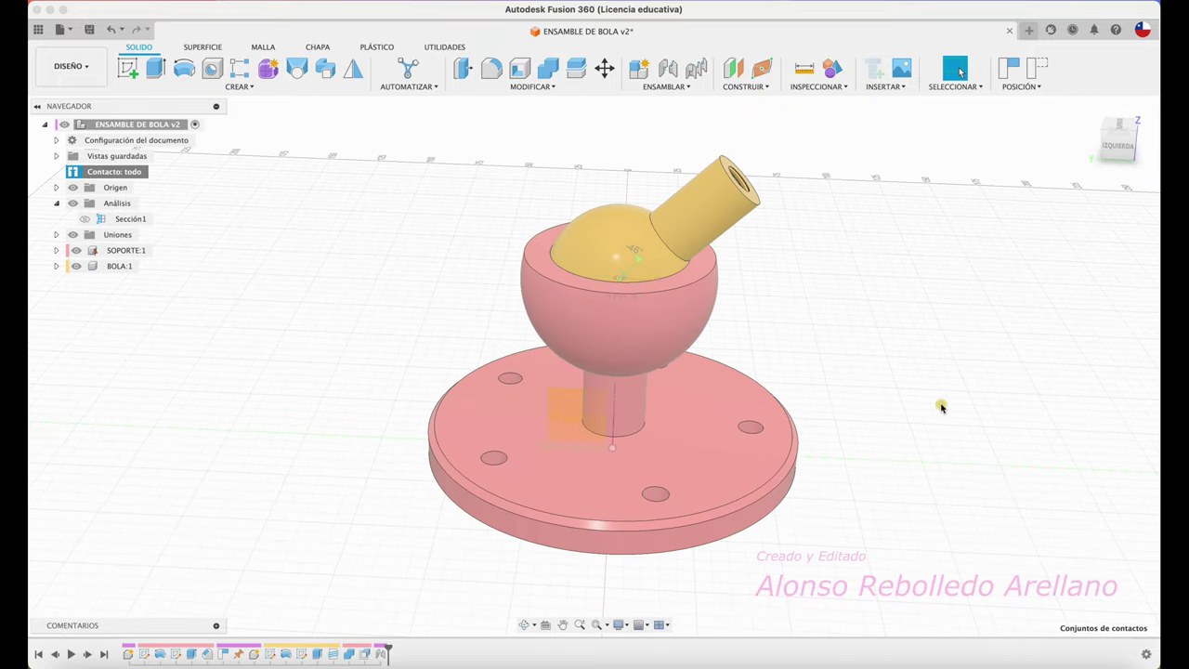